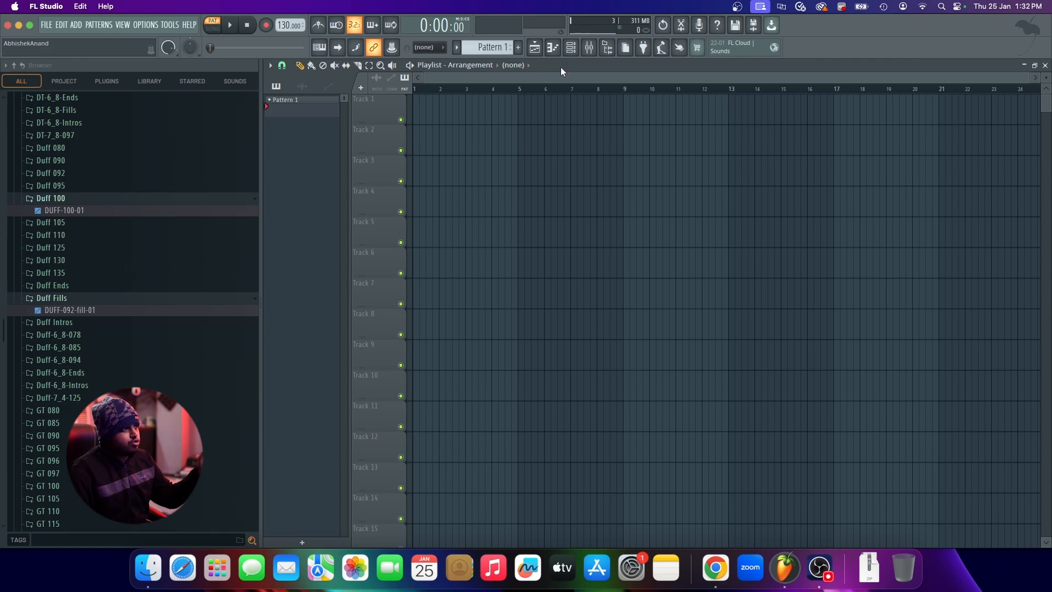
Open the FL Keys channel's piano roll from the channel rack and close the channel rack
click(571, 47)
right_click(502, 190)
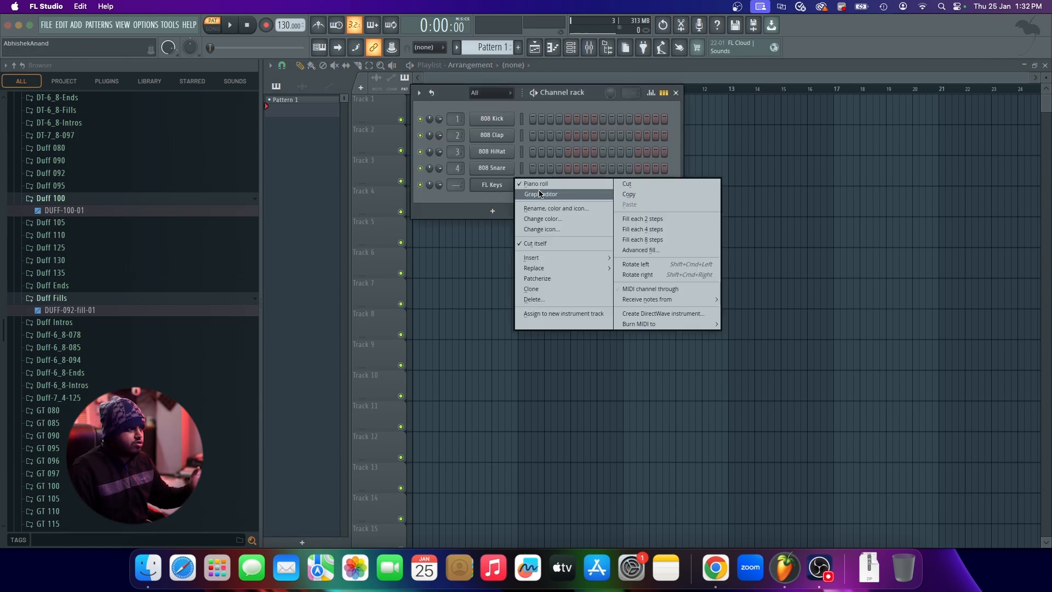
click(512, 188)
right_click(510, 187)
click(542, 184)
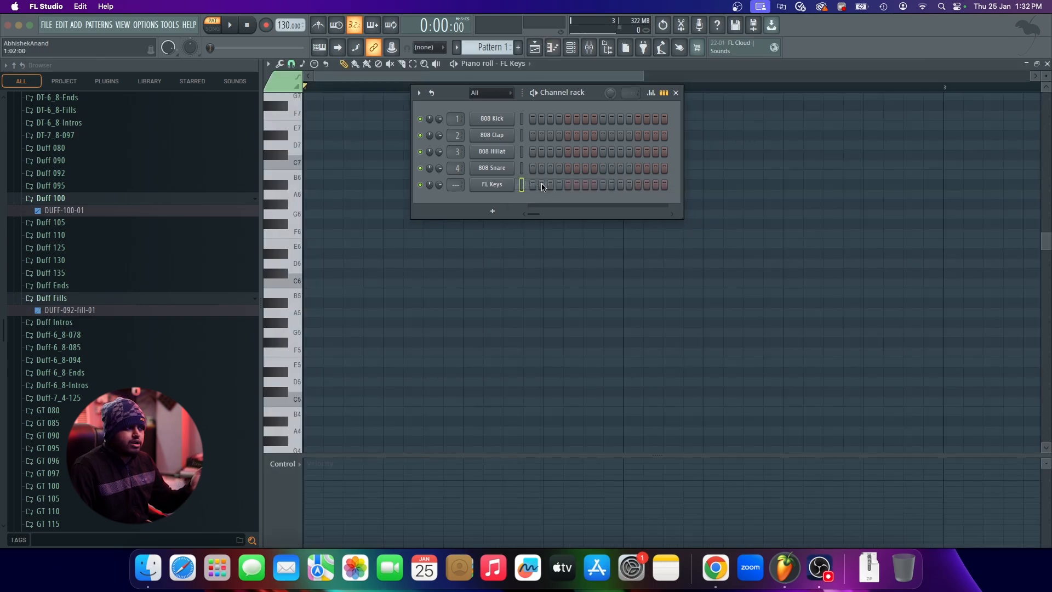
click(676, 93)
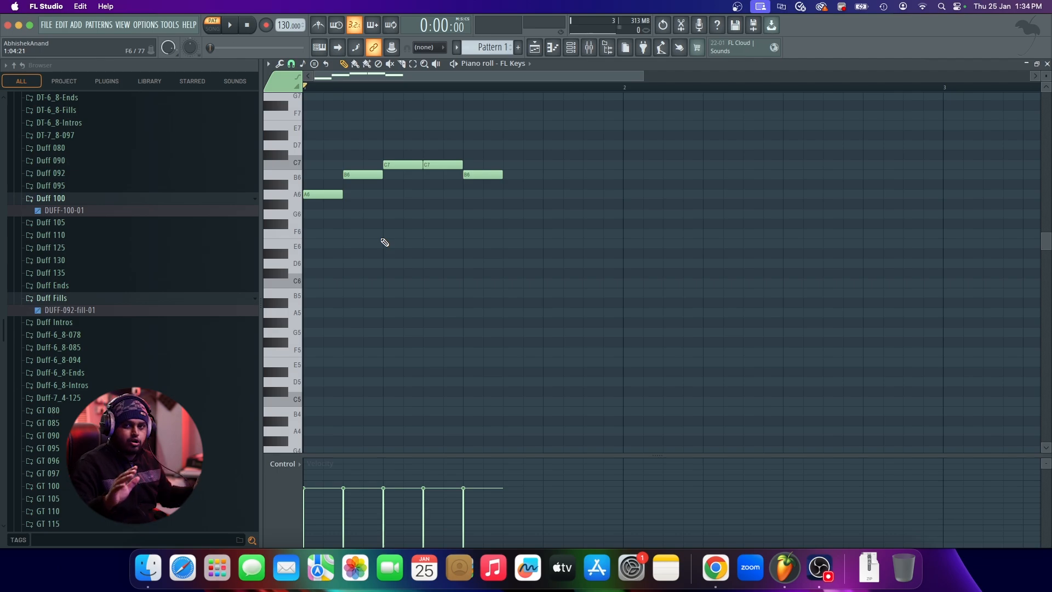
In Chrome, search Google Images for "piano" and open the picture of the Korg Liano 88 Keys Digital Piano
scroll(385, 242, down, 2)
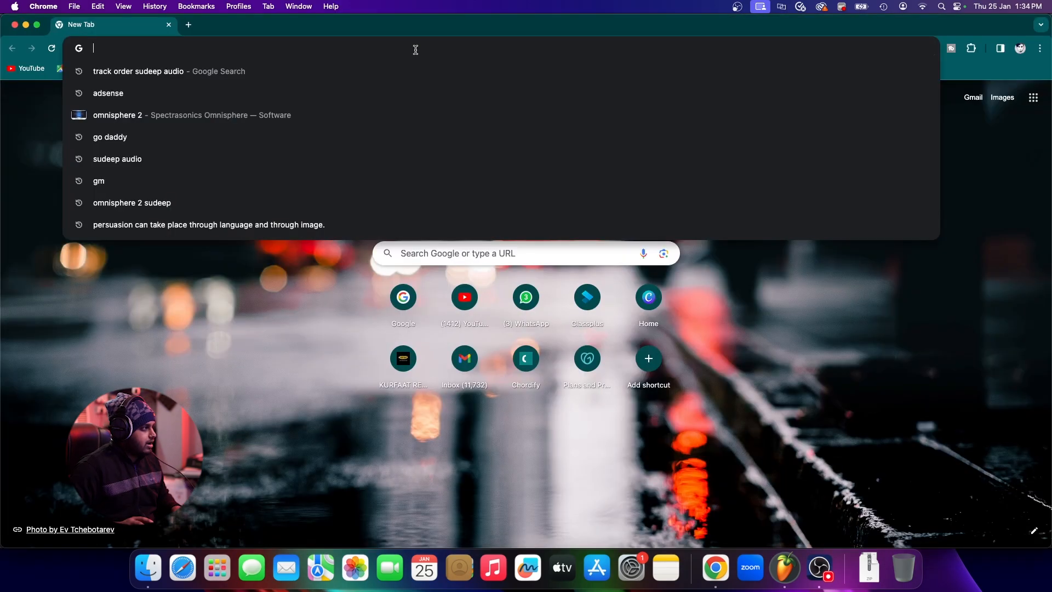
key(Return)
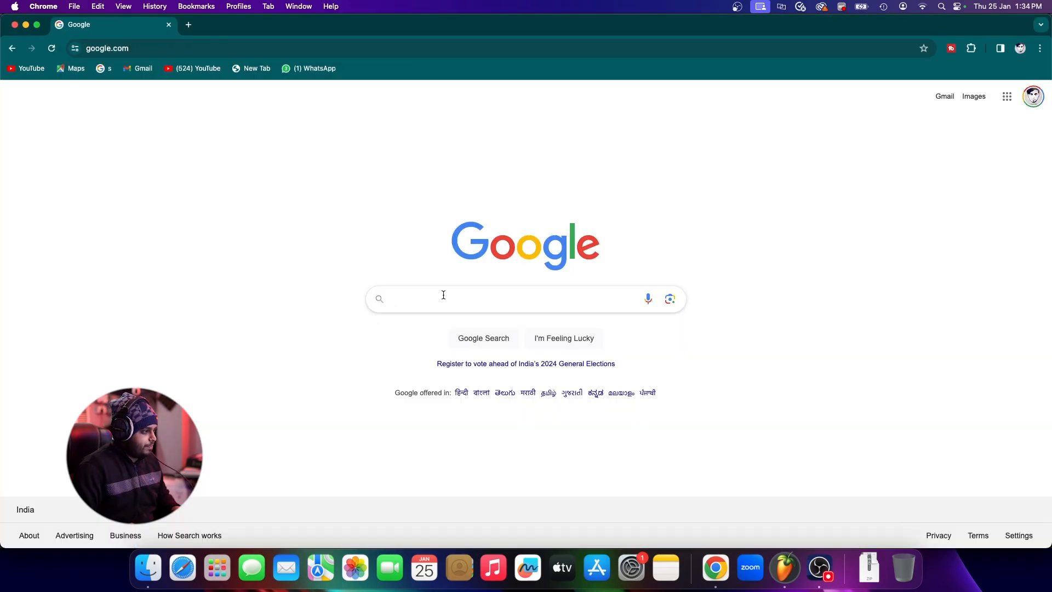
click(442, 295)
text(piano)
key(Return)
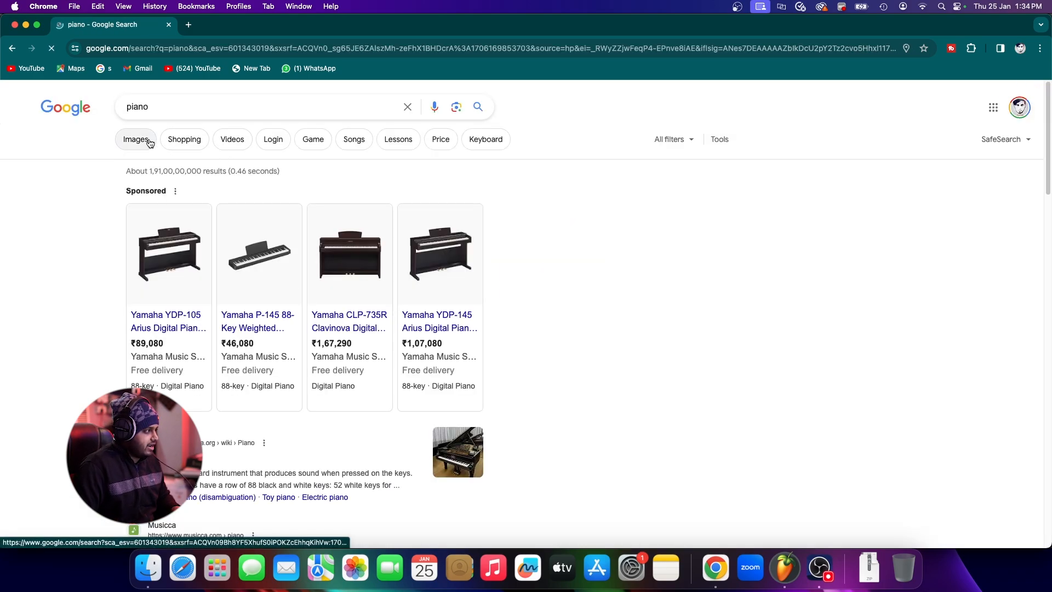
click(135, 139)
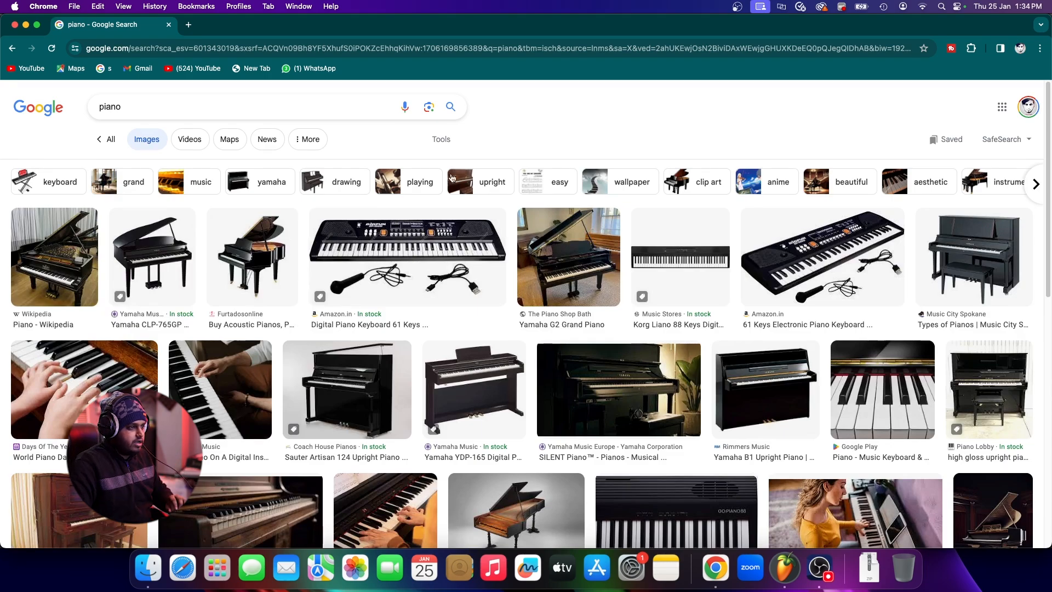
click(675, 261)
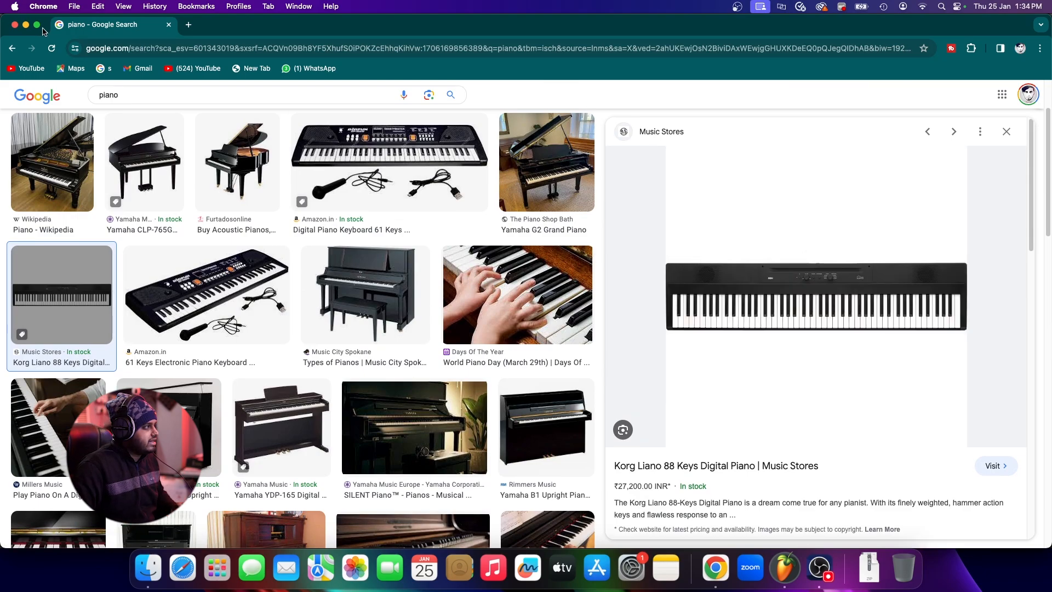
Compare the piano picture with the piano roll's vertical keyboard, and minimize the browser to return to FL Studio
drag(242, 29, 319, 337)
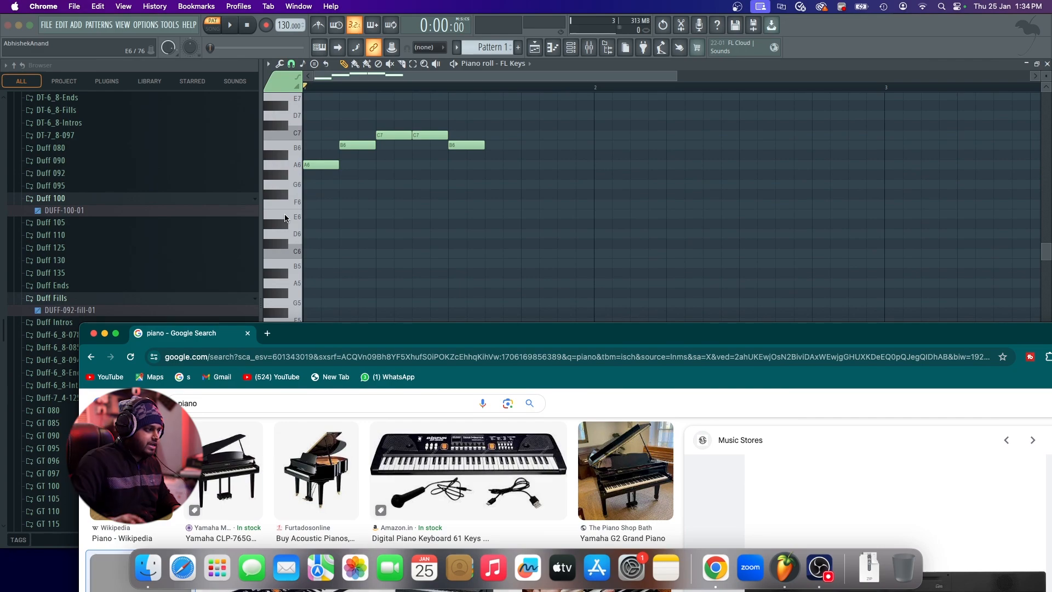
double_click(437, 330)
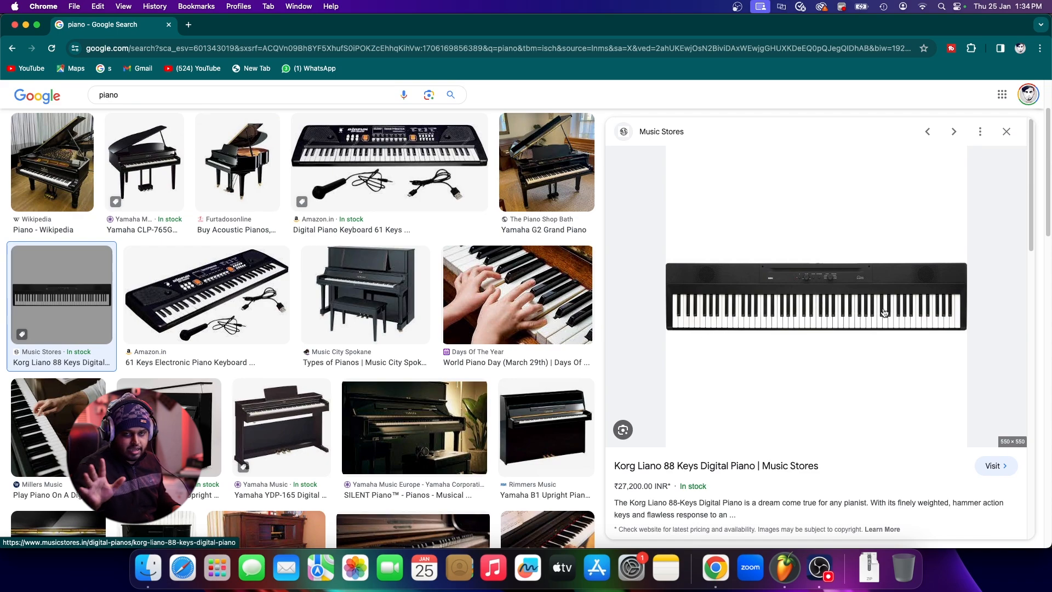
click(26, 25)
Audition keys across several octaves on the piano roll's keyboard to hear the low and high ranges
scroll(306, 386, down, 2)
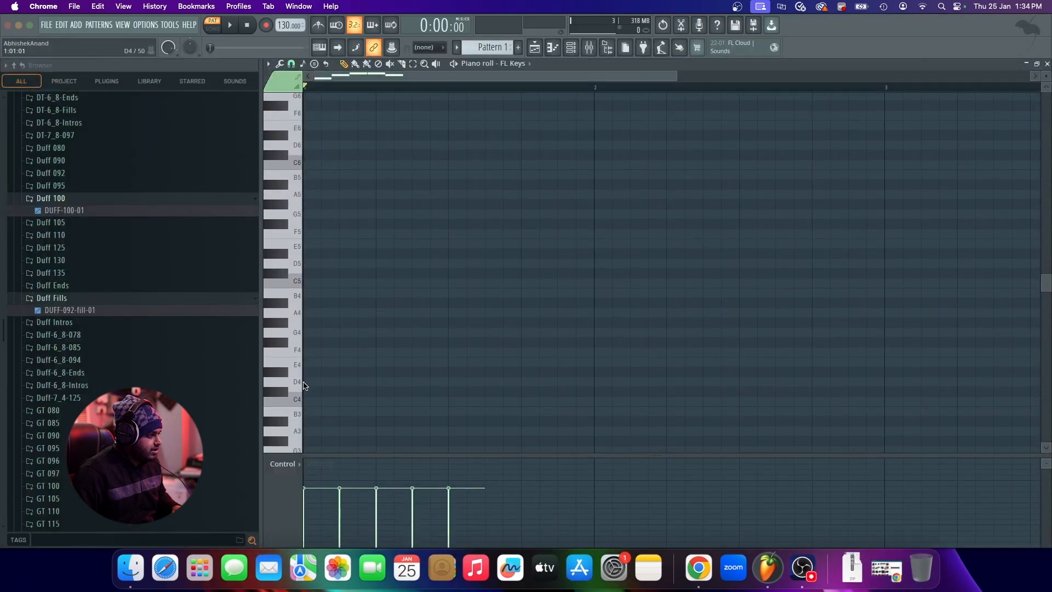
drag(293, 298, 296, 431)
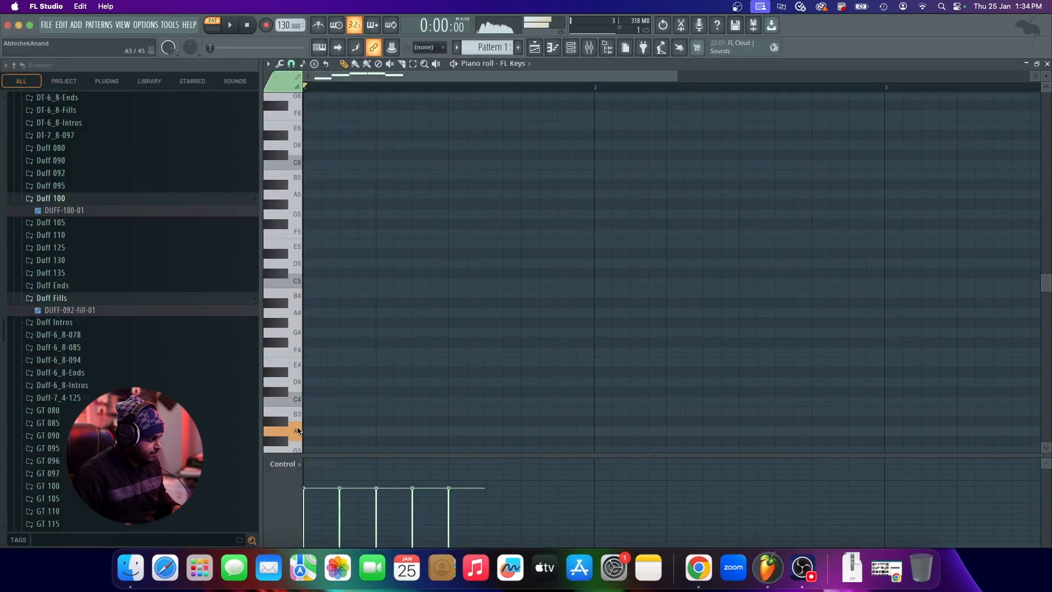
scroll(295, 433, down, 2)
click(299, 360)
scroll(297, 253, up, 3)
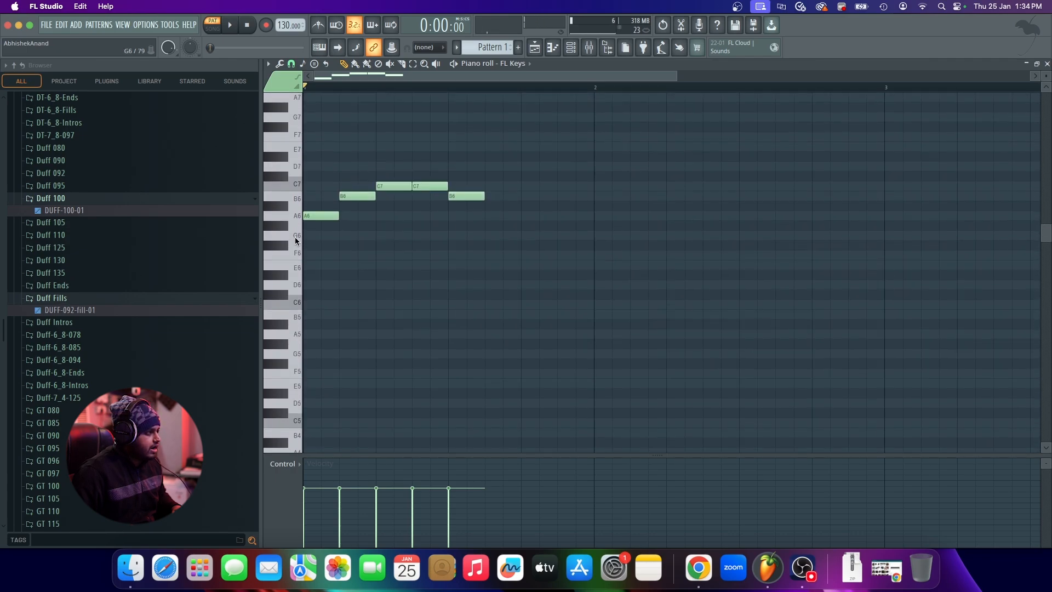
click(298, 250)
drag(296, 249, 293, 374)
scroll(338, 312, down, 2)
scroll(338, 309, down, 1)
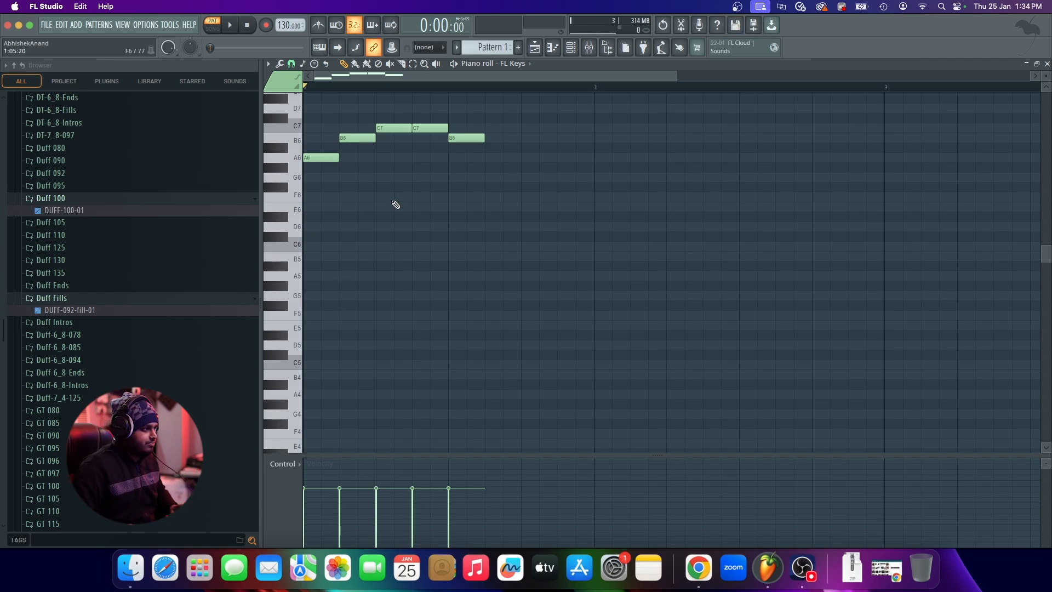
Delete all five existing notes, A6, B6, C7, C7 and B6, from the FL Keys piano roll
right_click(324, 158)
right_click(465, 138)
right_click(430, 128)
right_click(357, 138)
right_click(395, 128)
scroll(379, 181, down, 1)
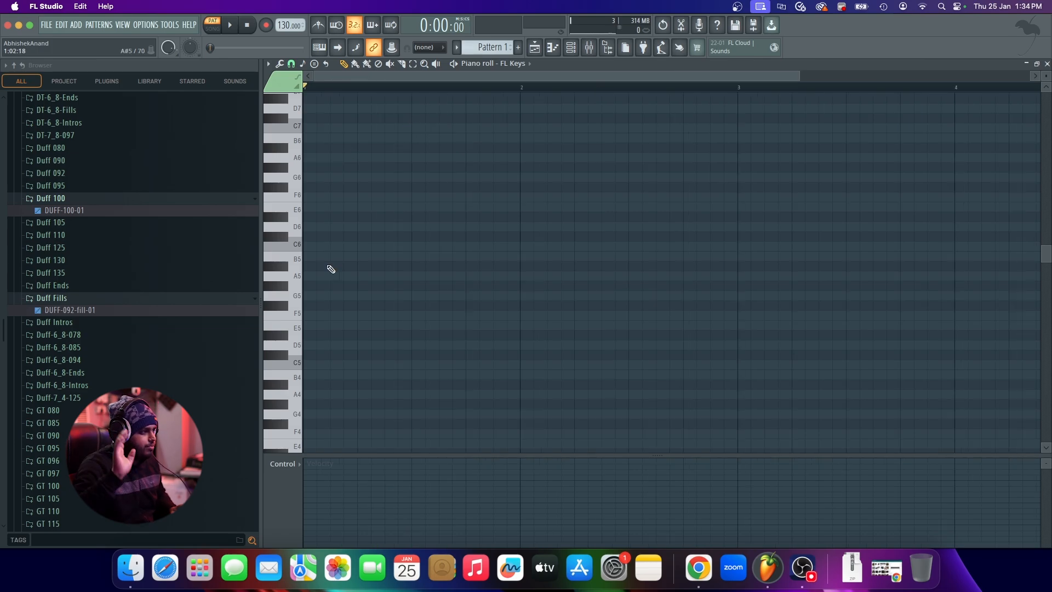
Place a one-step A5 note at the pattern start and trial one-step notes on G6, A6 and B6
scroll(304, 279, up, 2)
click(310, 277)
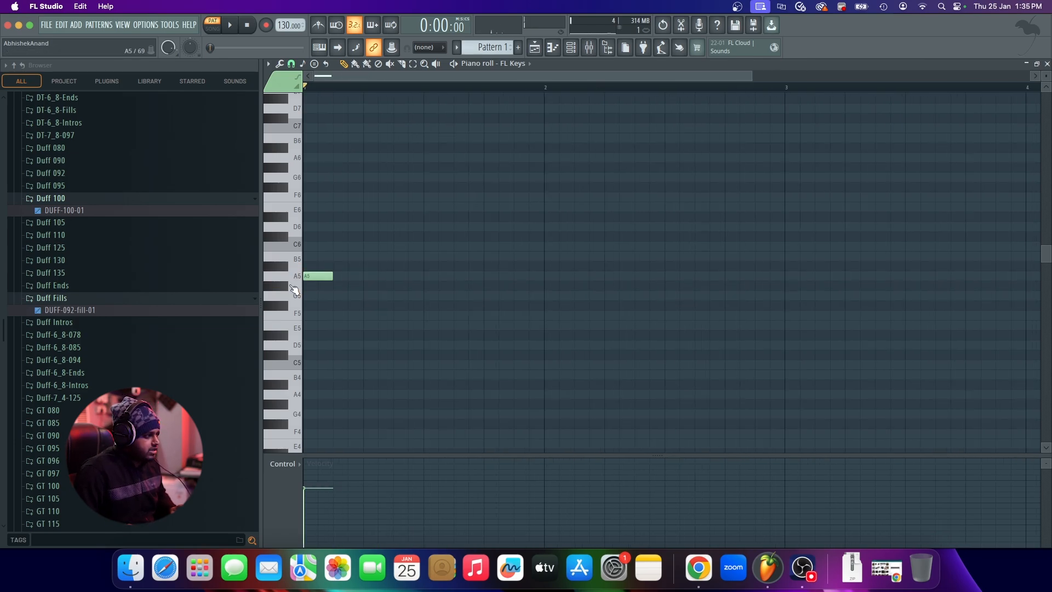
drag(332, 276, 317, 276)
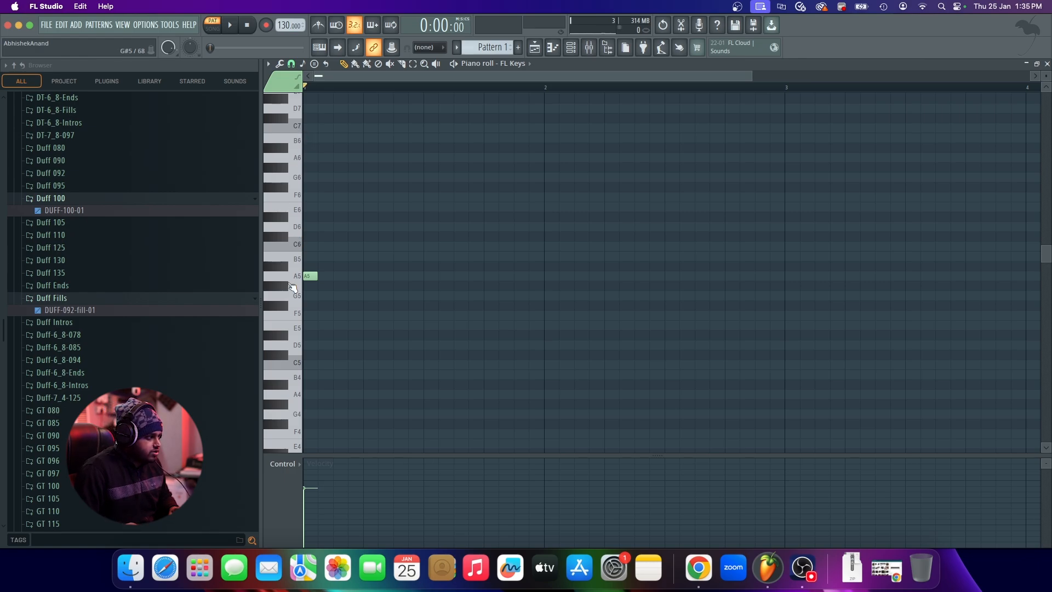
click(305, 177)
click(336, 157)
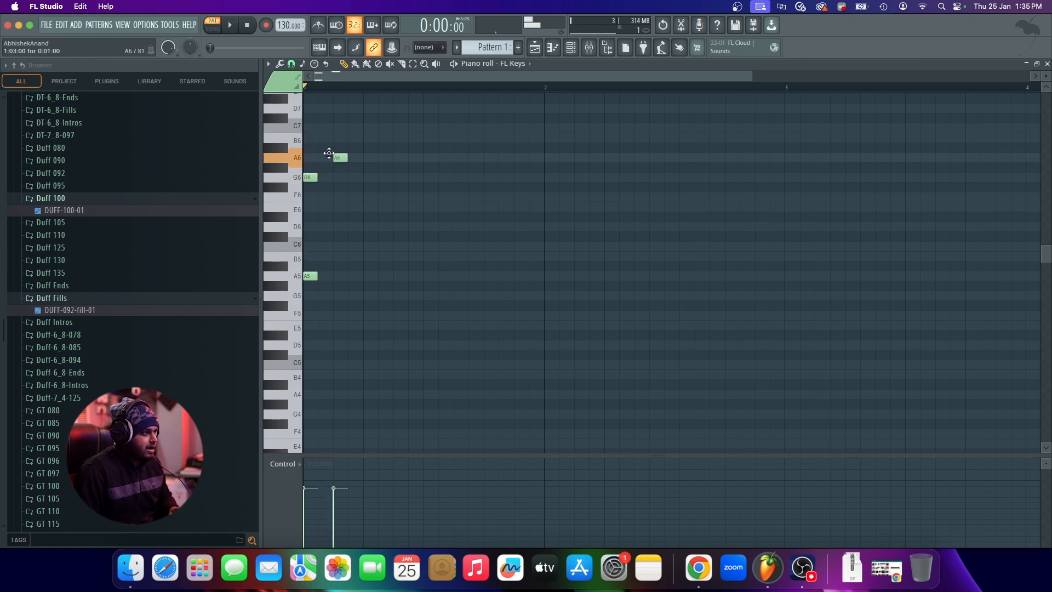
click(351, 138)
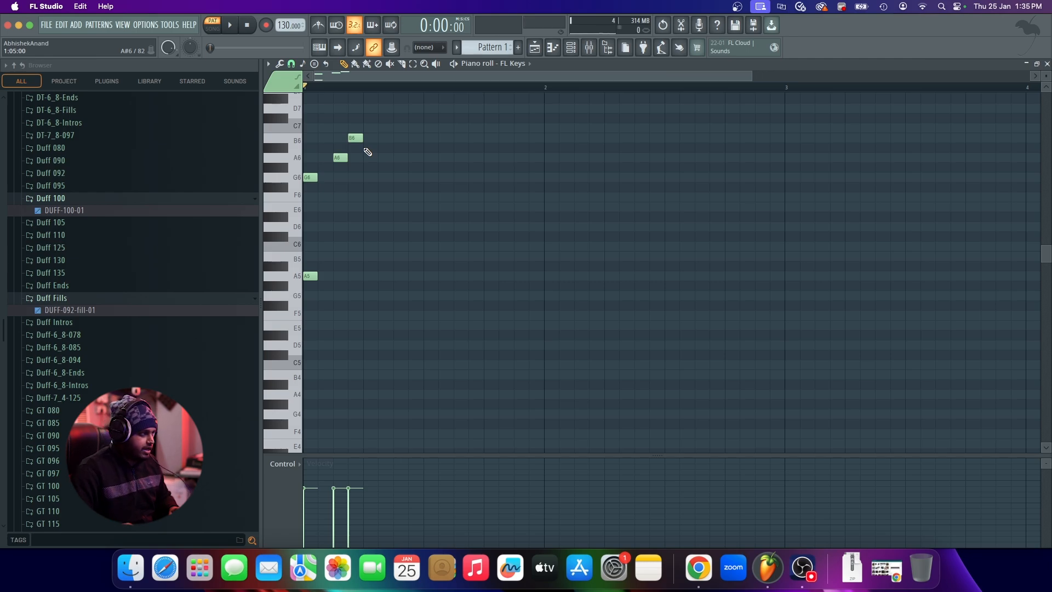
Delete the trial notes so that the piano roll is empty
right_click(355, 138)
right_click(340, 157)
right_click(310, 177)
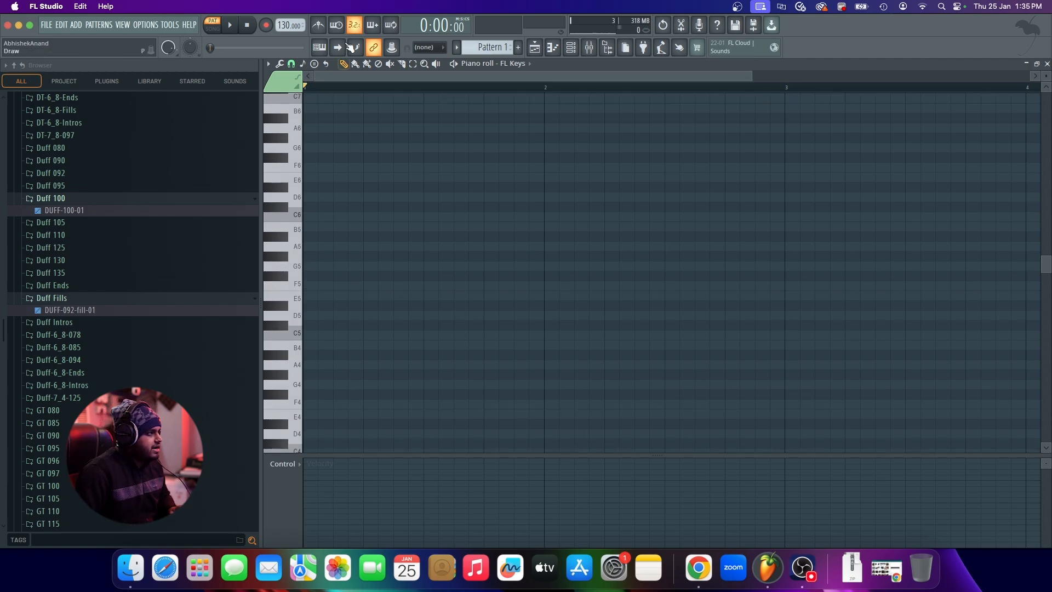
Set the project tempo to 100 BPM and turn on the metronome
mouse_move(285, 28)
mouse_down()
mouse_move(291, 125)
mouse_move(291, 25)
mouse_up()
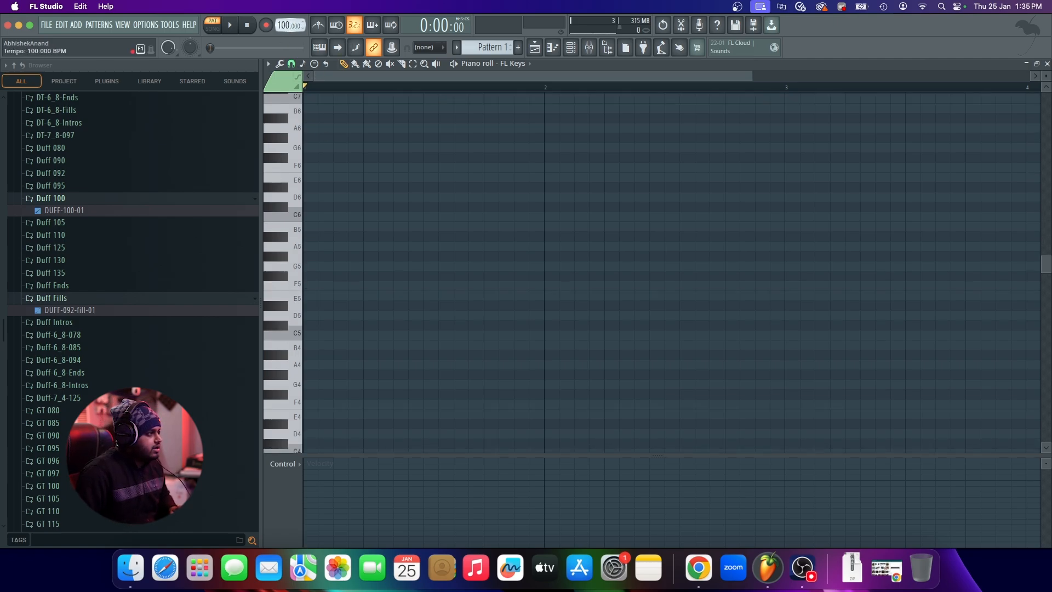
click(318, 25)
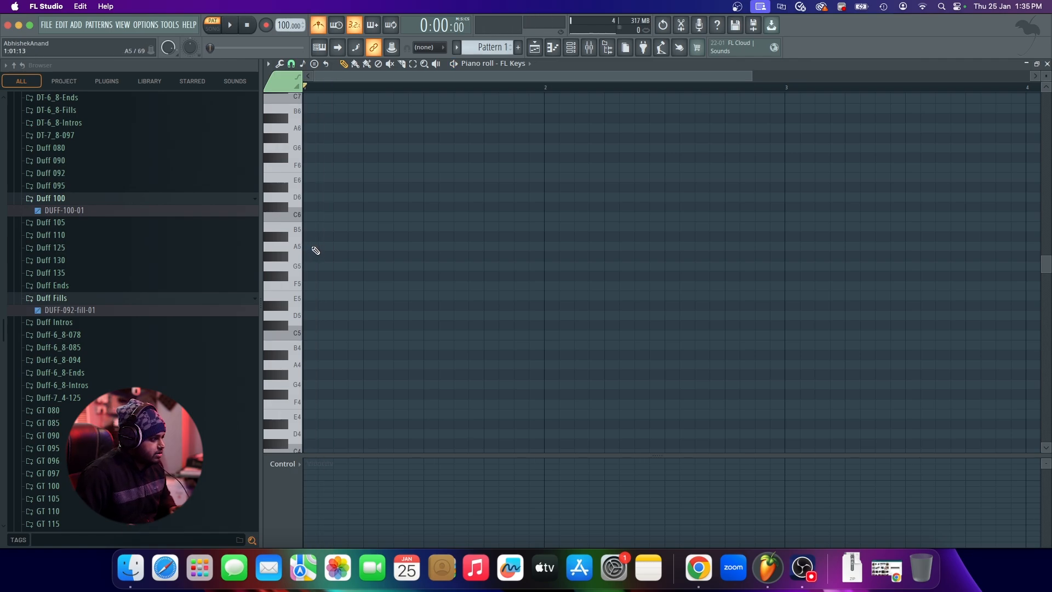
Draw four-step notes on A5 at the start, C6 at step 4 and B5 at step 5, checking them with playback
click(310, 246)
drag(311, 246, 423, 228)
click(358, 228)
key(space)
key(space)
key(space)
key(space)
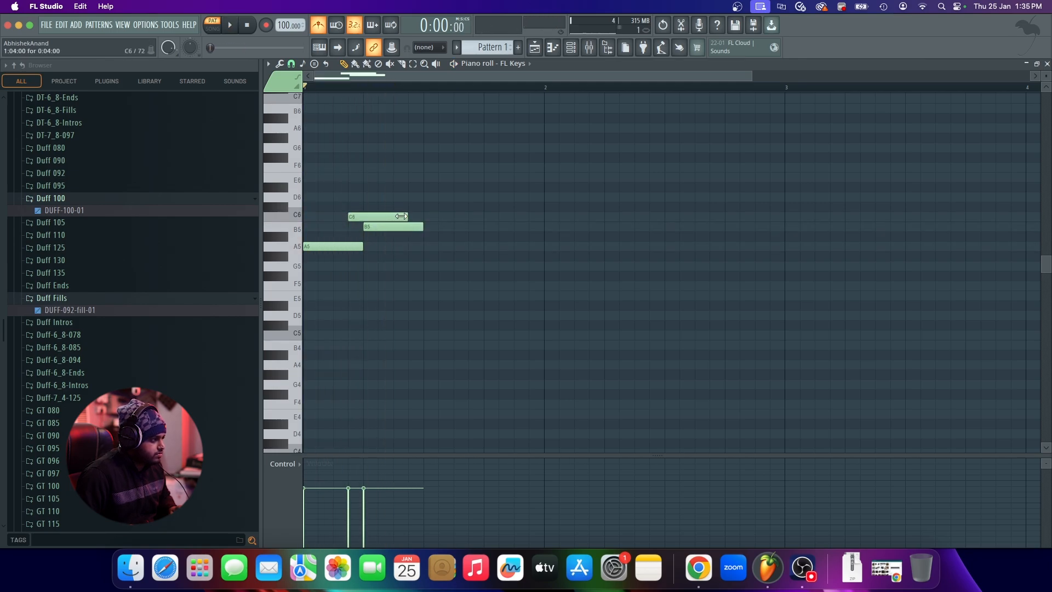
Shorten the C6 note to one step and the first A5 note to three steps, and play the phrase
key(space)
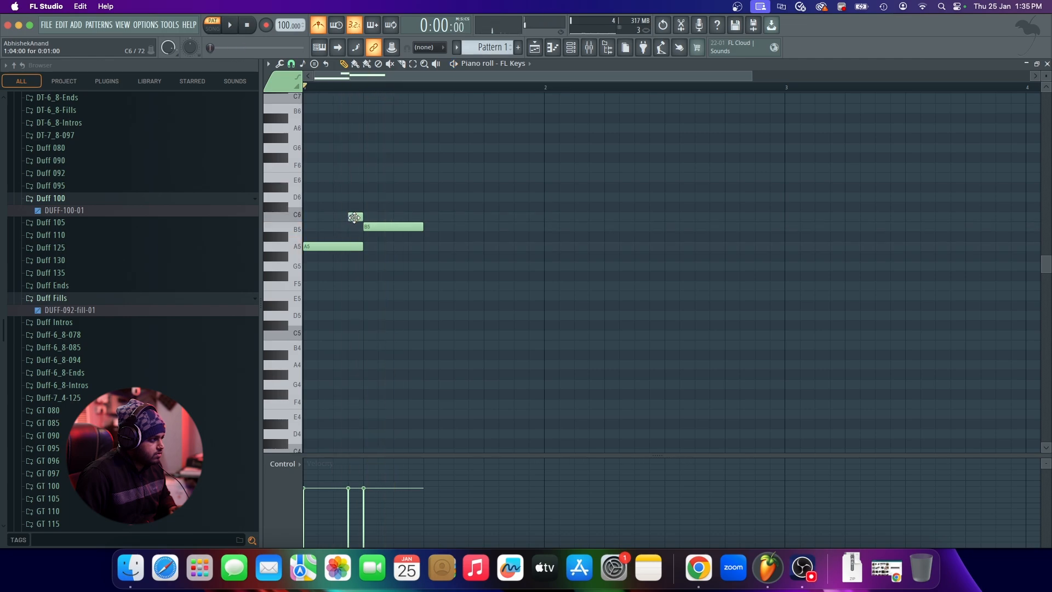
key(space)
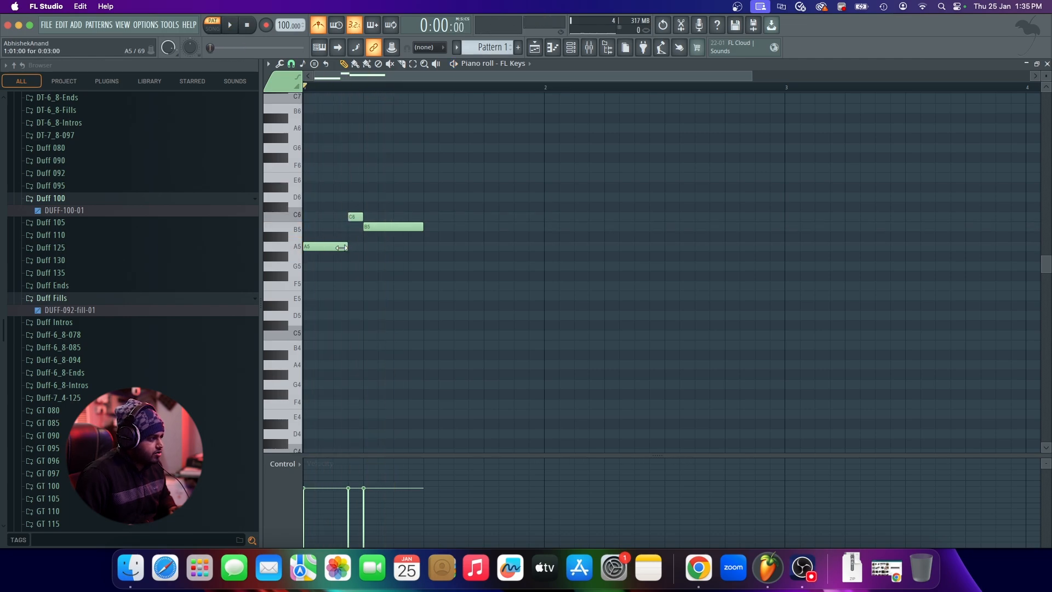
key(space)
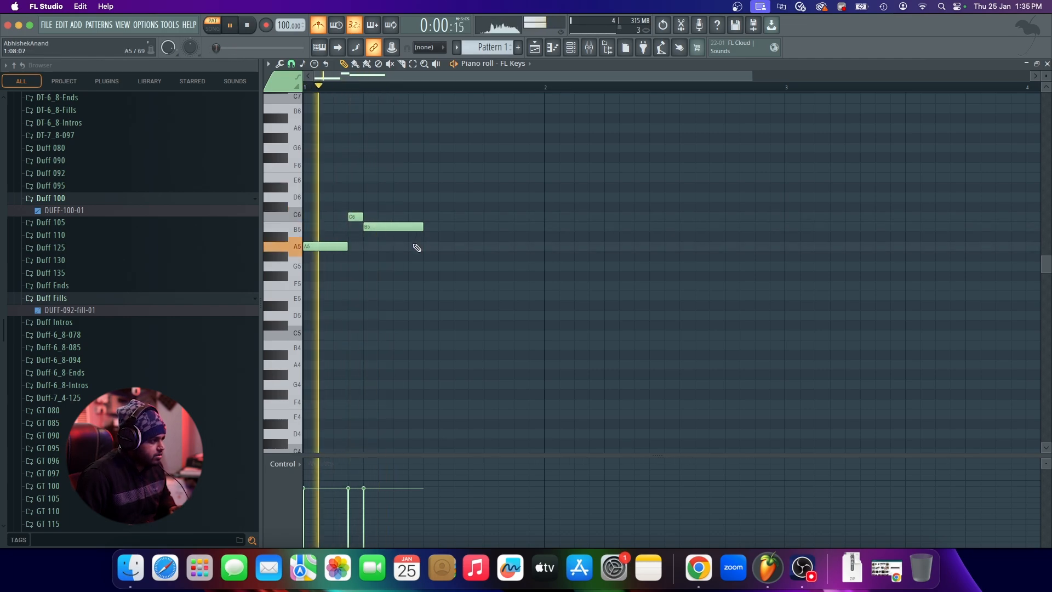
Shorten the B5 note to two steps, place a two-step A5 note right after it, and play the phrase back
key(space)
click(419, 217)
key(space)
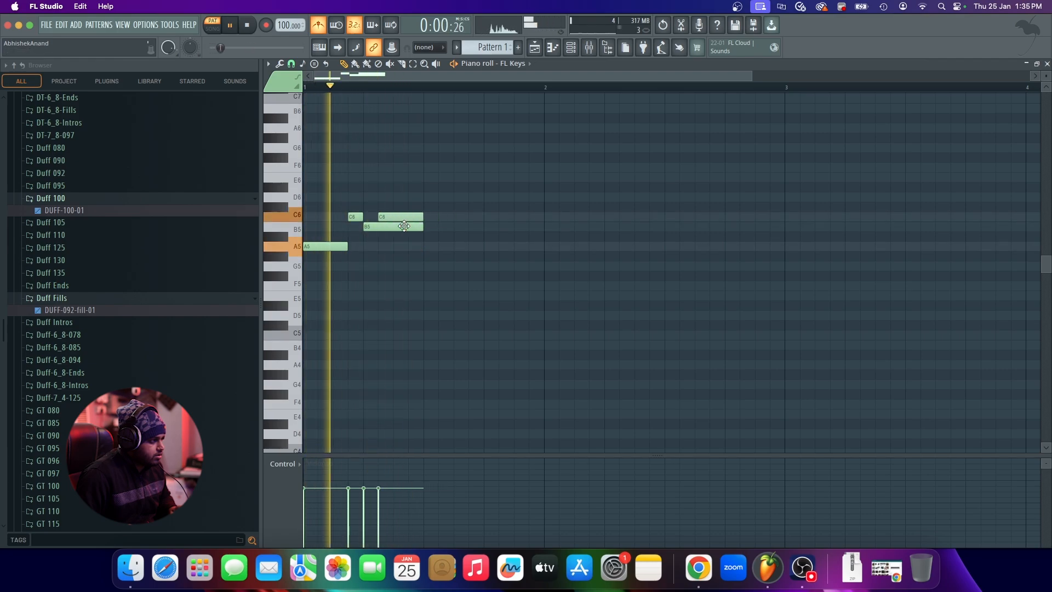
key(space)
drag(406, 222, 398, 246)
key(space)
key(space)
key(space)
key(space)
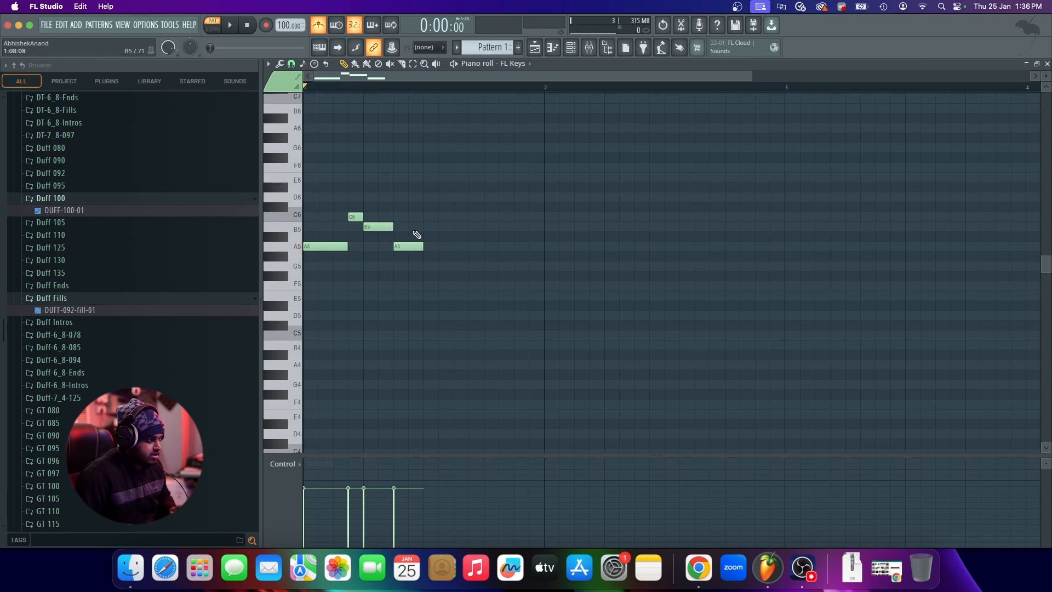
key(space)
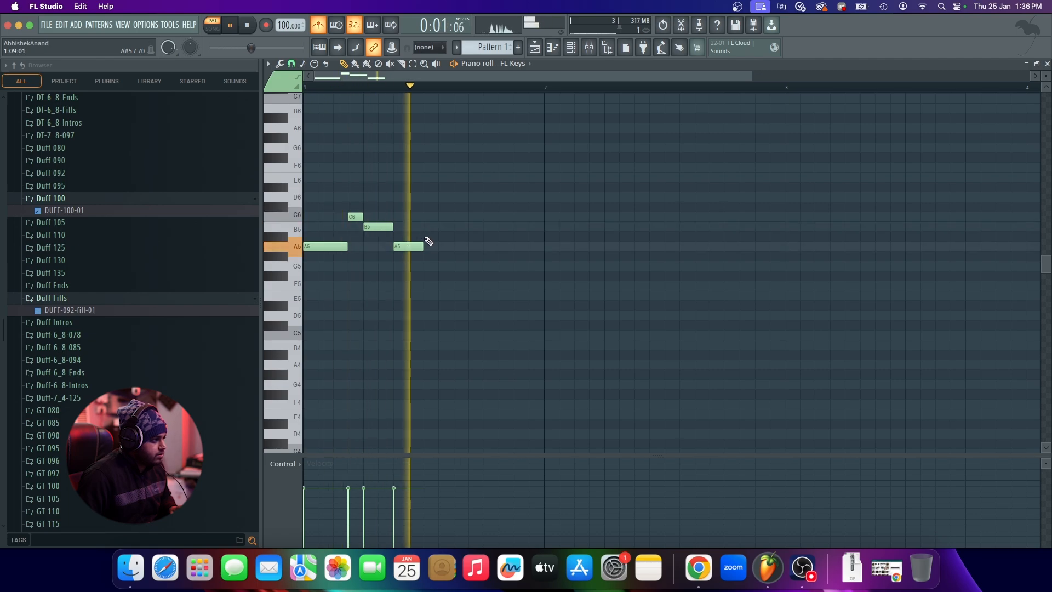
Try a second two-step A5 note at the end of the phrase, and delete it
key(space)
click(433, 248)
key(space)
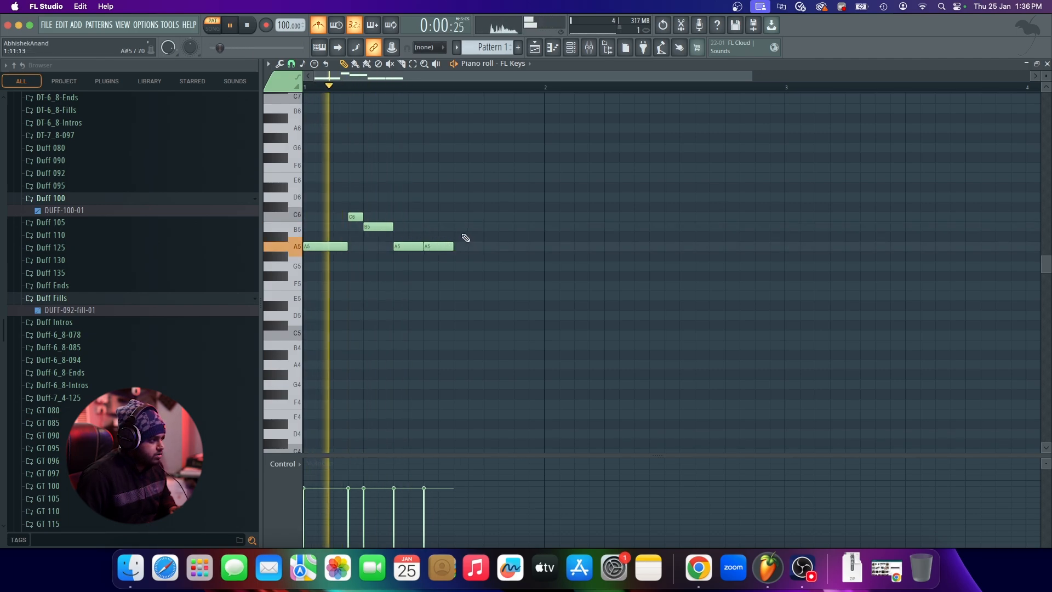
right_click(440, 245)
key(space)
Duplicate the whole four-note phrase directly after itself to fill the first bar, and play it back
key(super+a)
drag(333, 247, 440, 250)
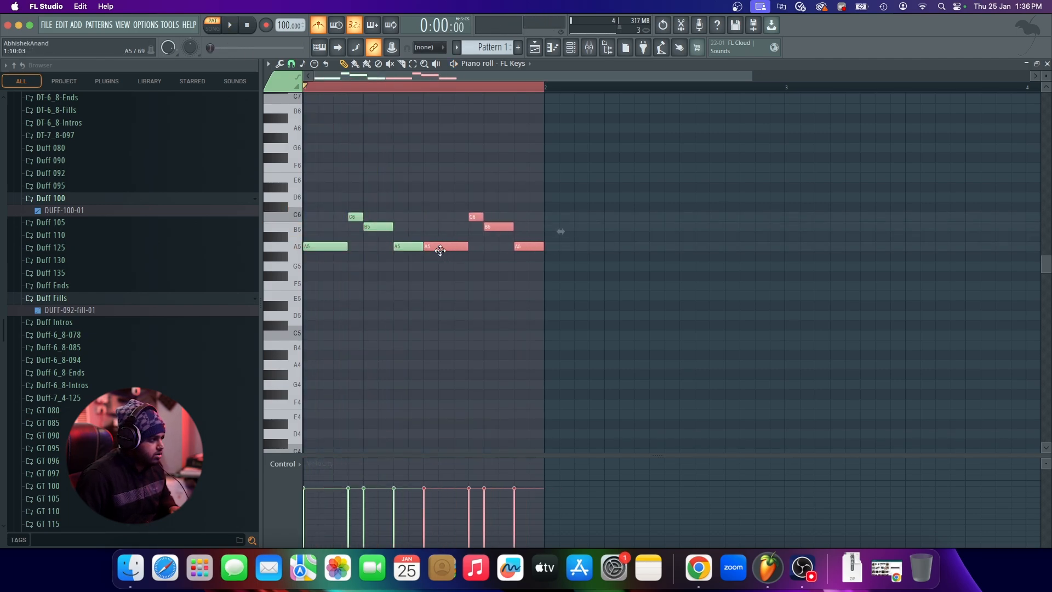
click(467, 87)
key(space)
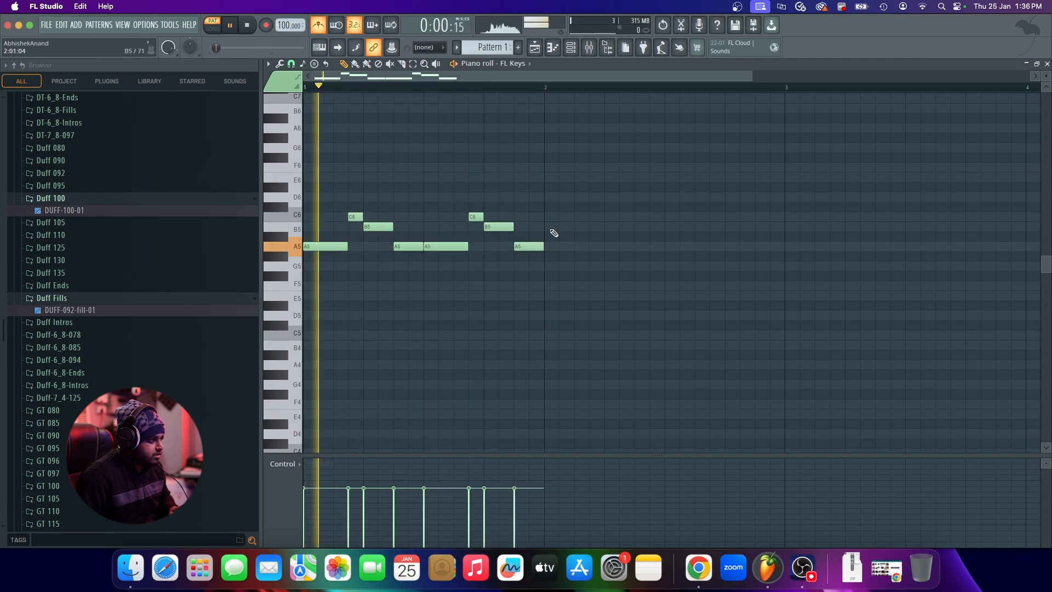
key(space)
Try two-step notes on G5 and A5 at the start of bar 2, and undo them
click(549, 267)
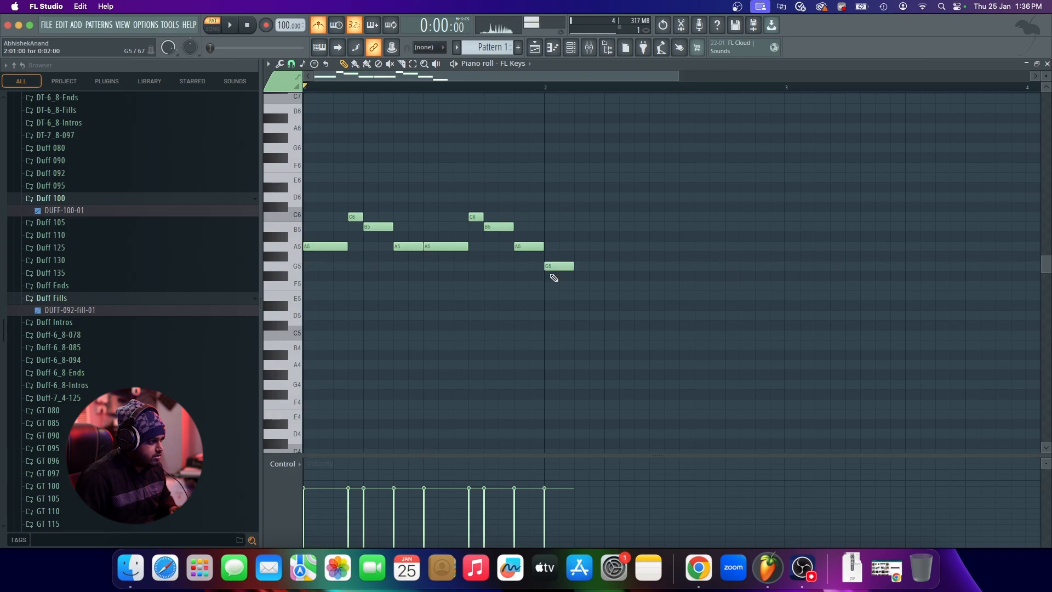
key(space)
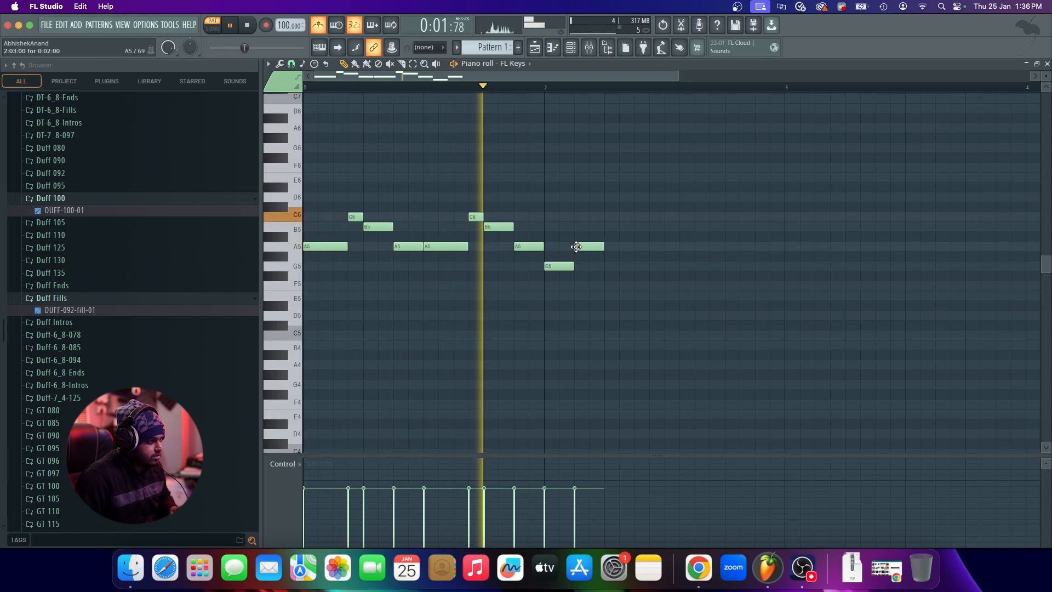
key(space)
key(ctrl+z)
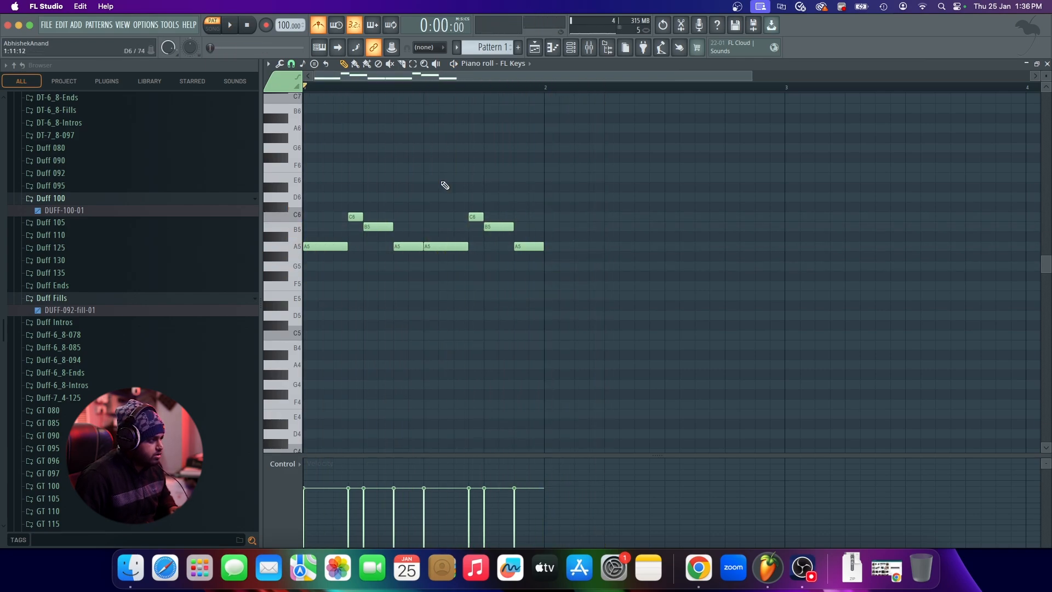
Duplicate the second four-note phrase, position the copy at the start of bar 2, and play the melody back
drag(429, 193, 518, 249)
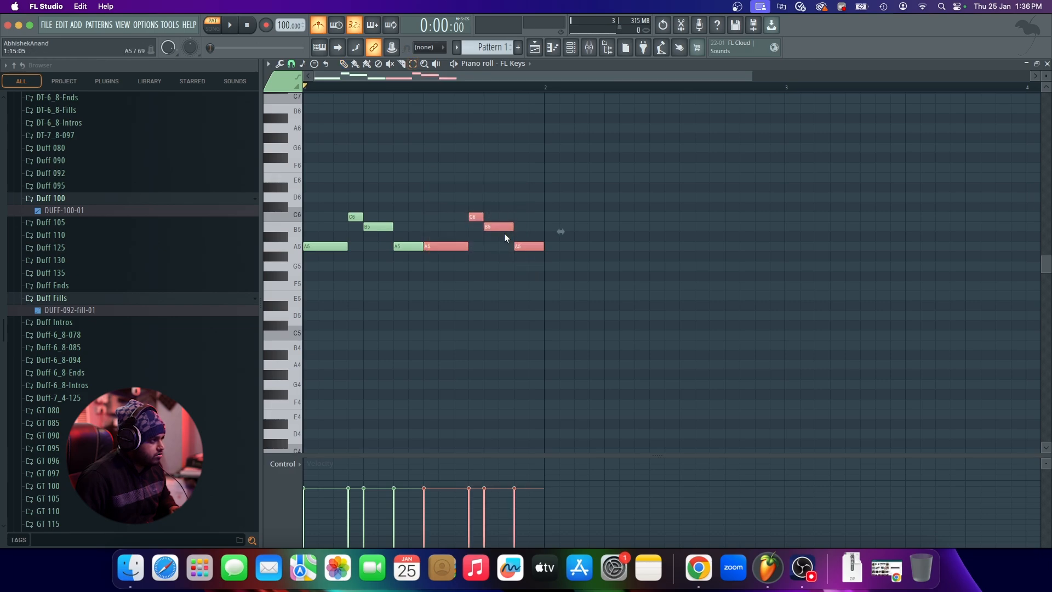
key(ctrl+b)
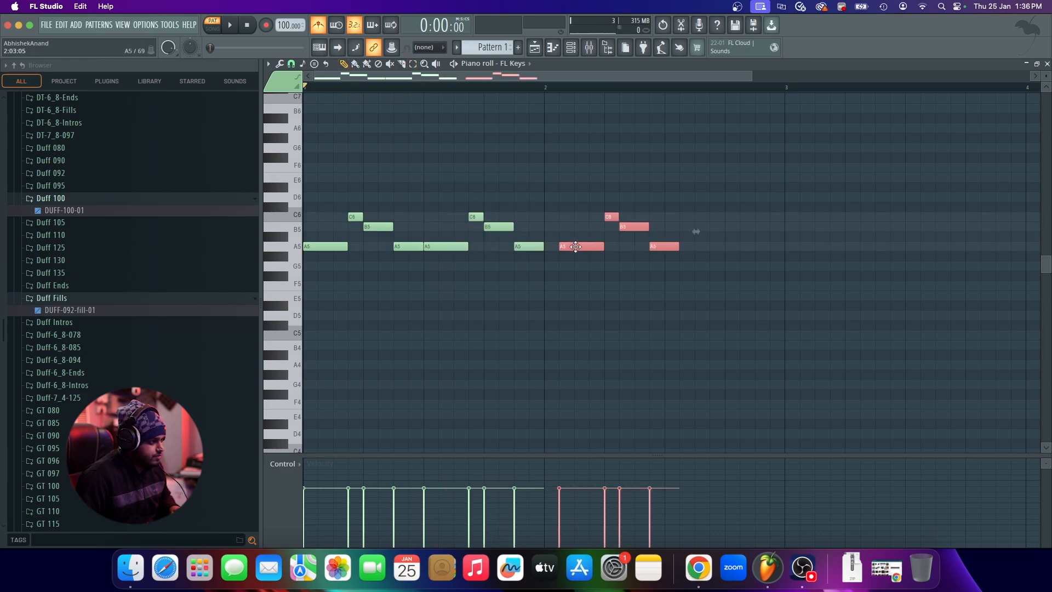
key(space)
scroll(487, 295, down, 2)
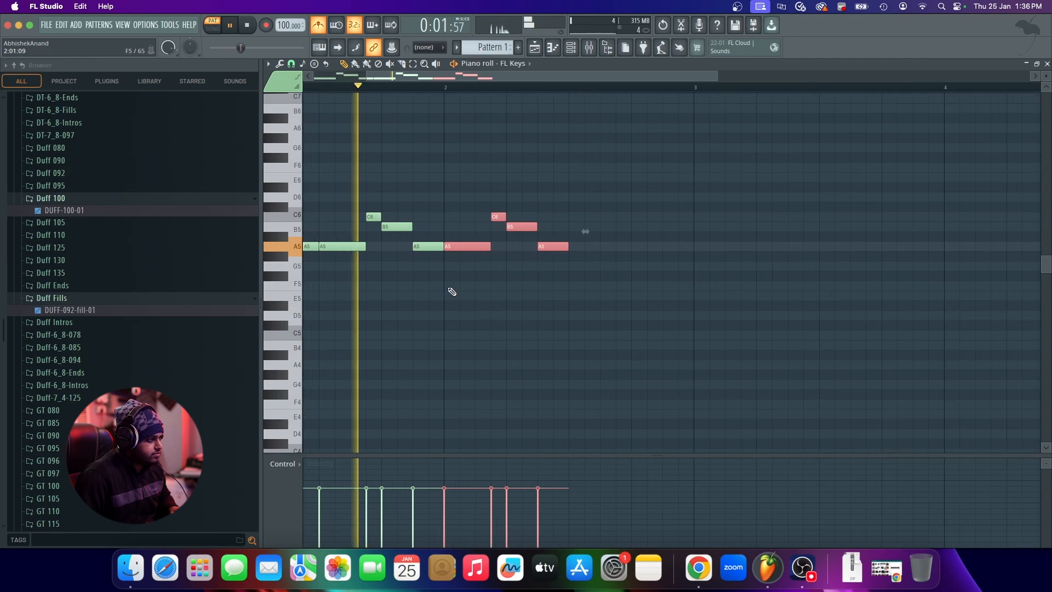
scroll(458, 289, up, 2)
key(space)
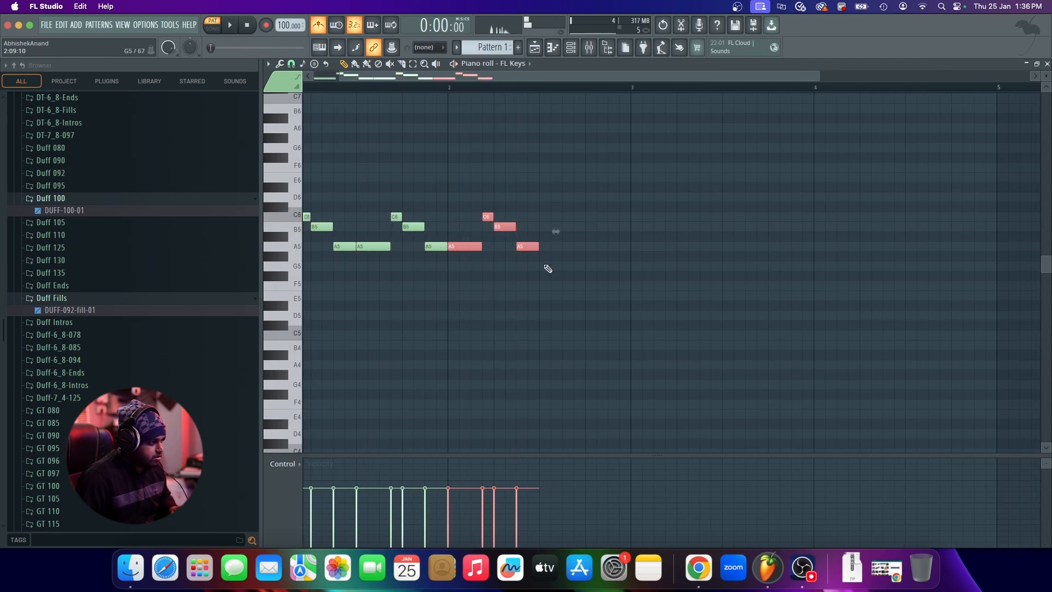
Place a four-step G5 note right after the phrase in bar 2, and play the melody from the start
click(541, 267)
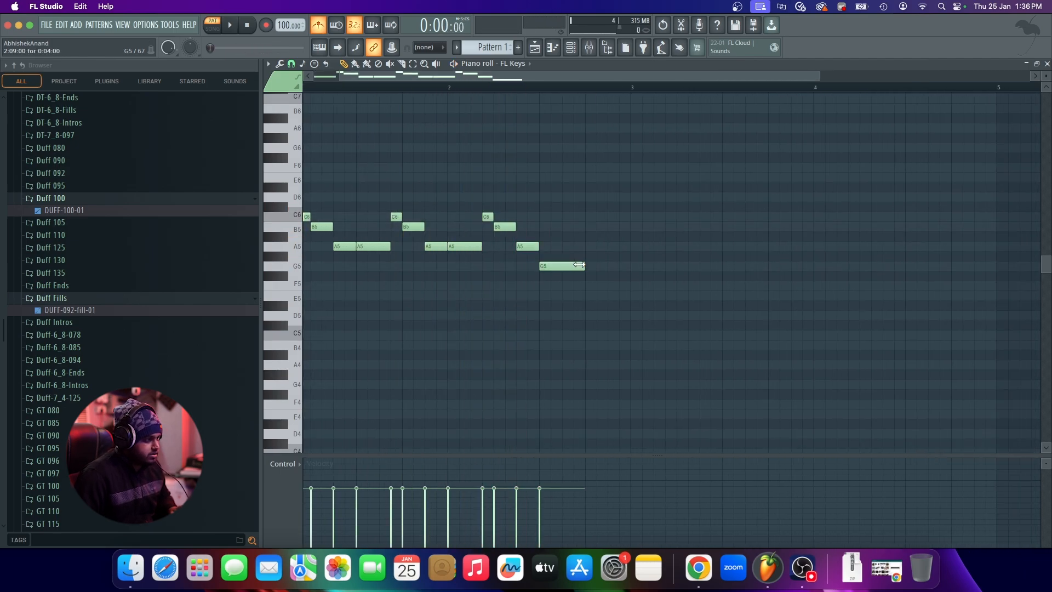
scroll(622, 287, down, 2)
key(space)
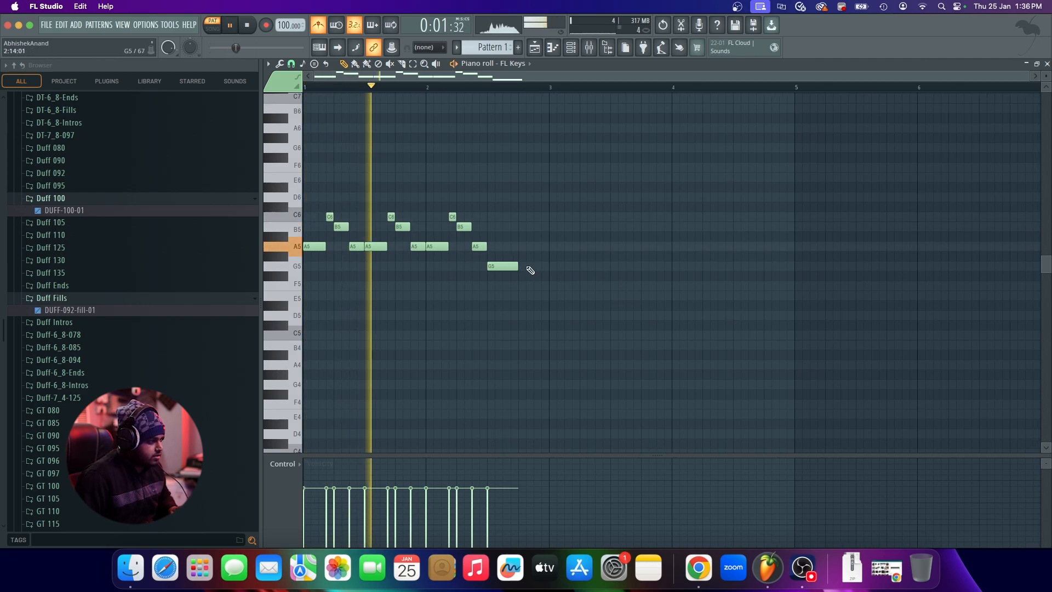
Try F5, A#5 and B5 notes after the G5 note, keeping only a one-step B5 directly after it
scroll(518, 286, up, 2)
click(547, 286)
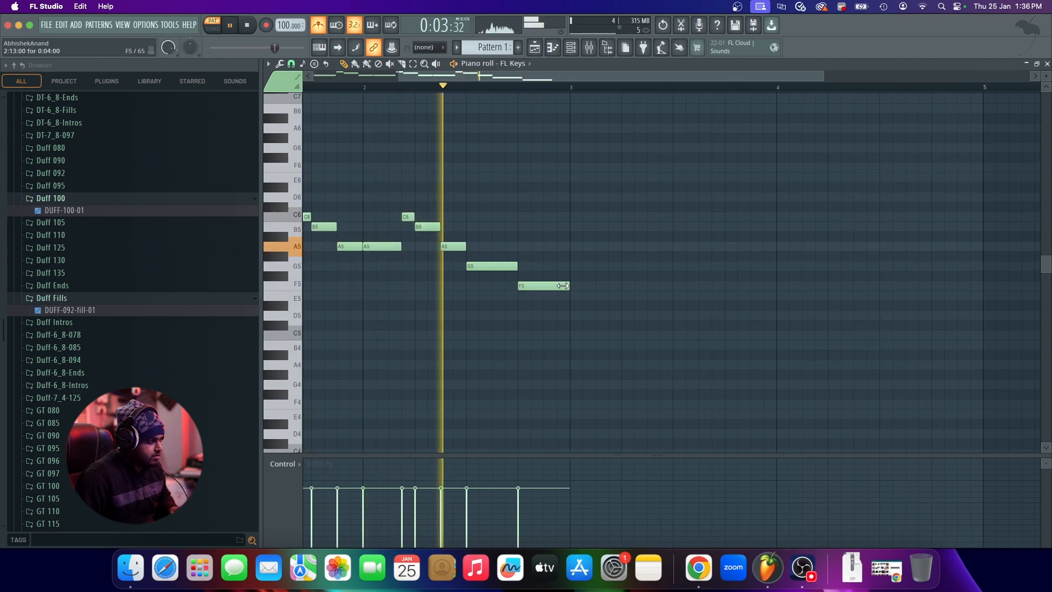
drag(563, 286, 530, 236)
click(534, 227)
click(521, 227)
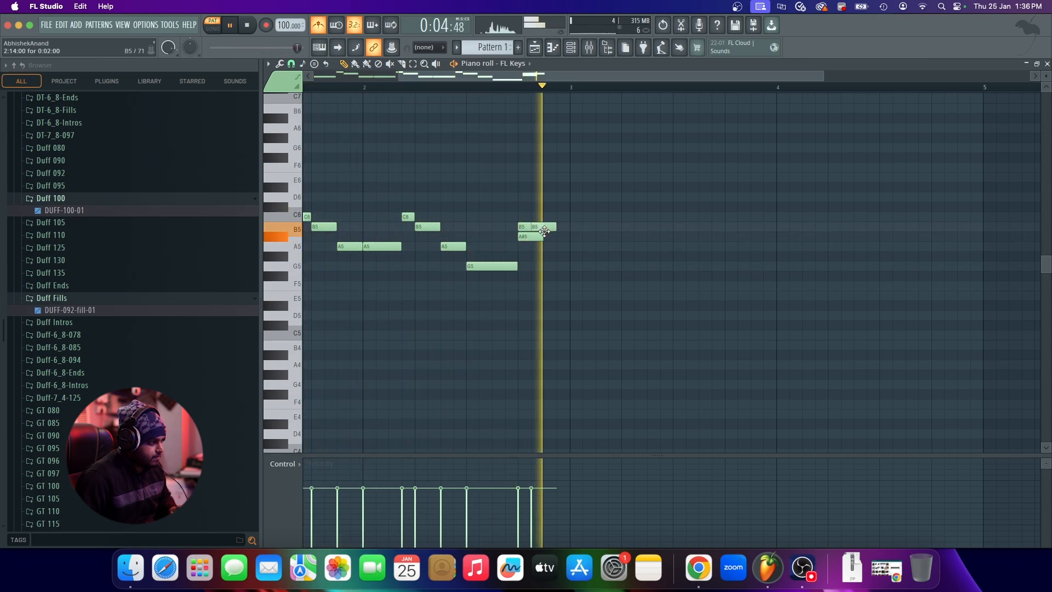
key(space)
right_click(535, 237)
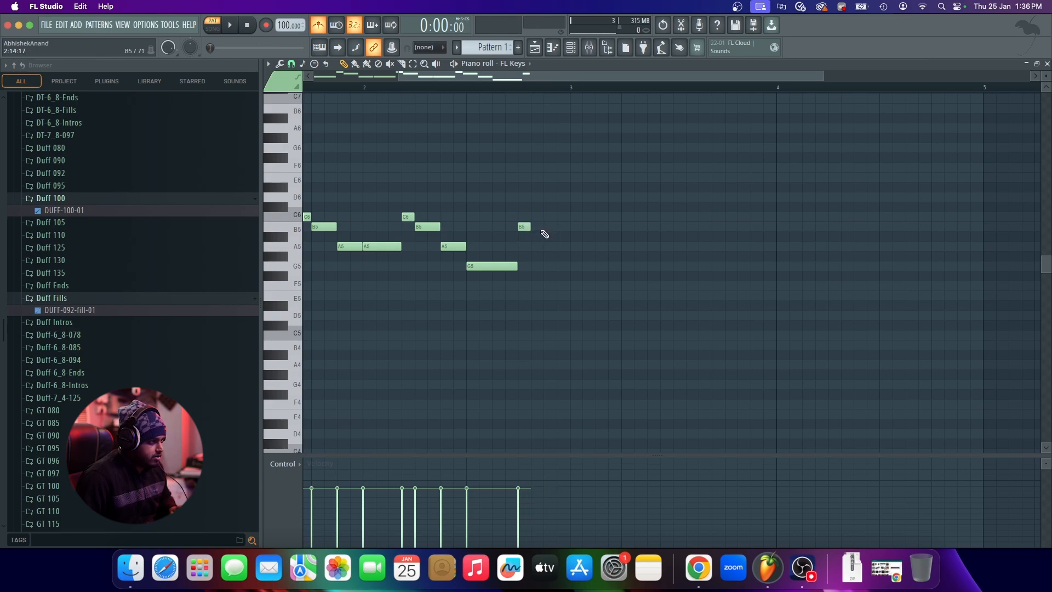
Add a second one-step B5 note one step after the first, and play the melody back
click(547, 228)
key(space)
scroll(612, 309, down, 3)
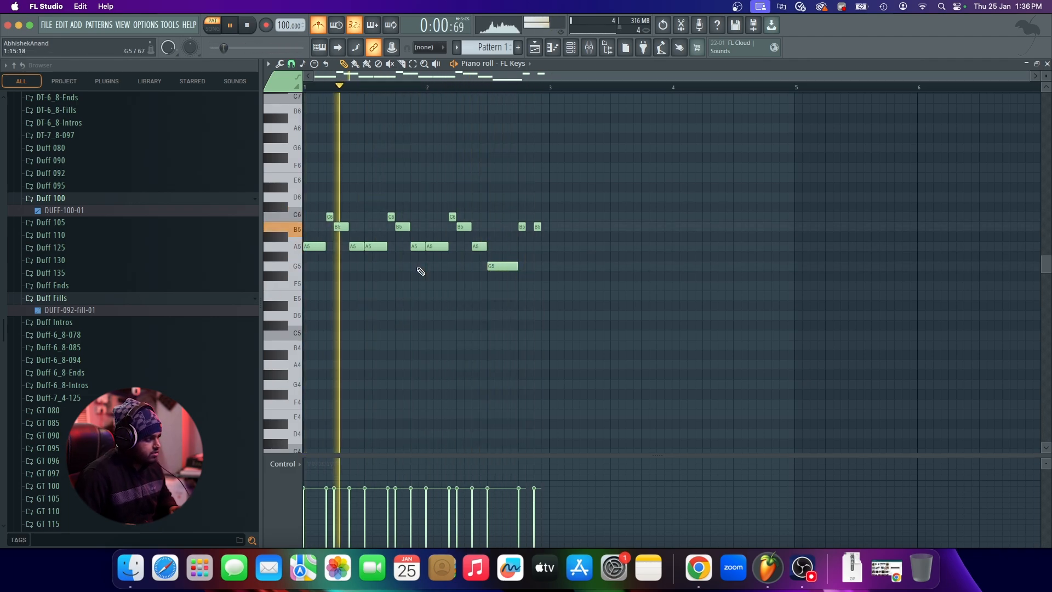
key(space)
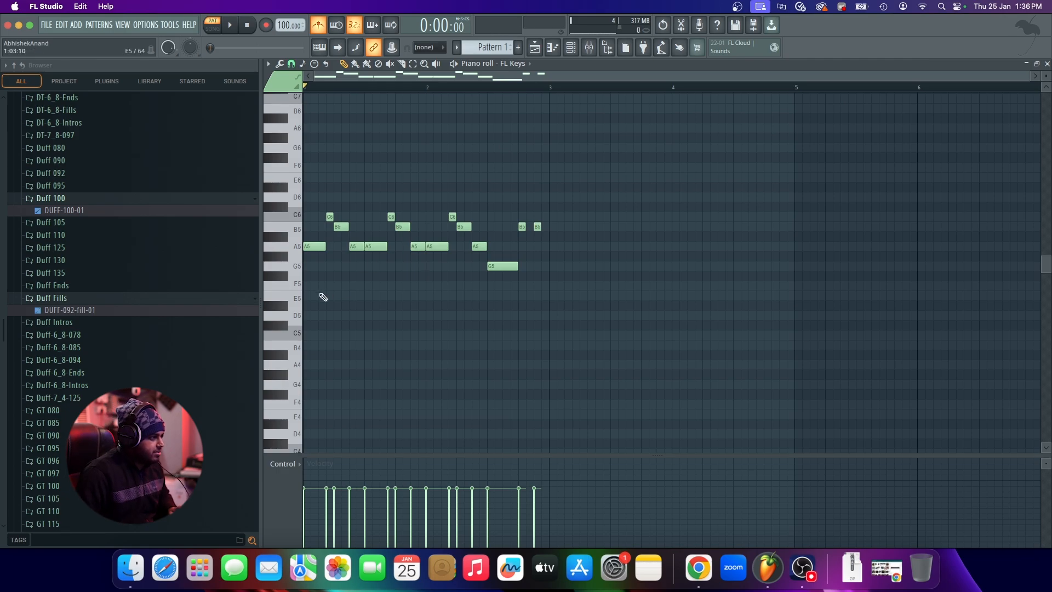
Build an eight-step A4, C5 and E5 chord at the start of bar 1, and play it with the melody
scroll(323, 297, up, 4)
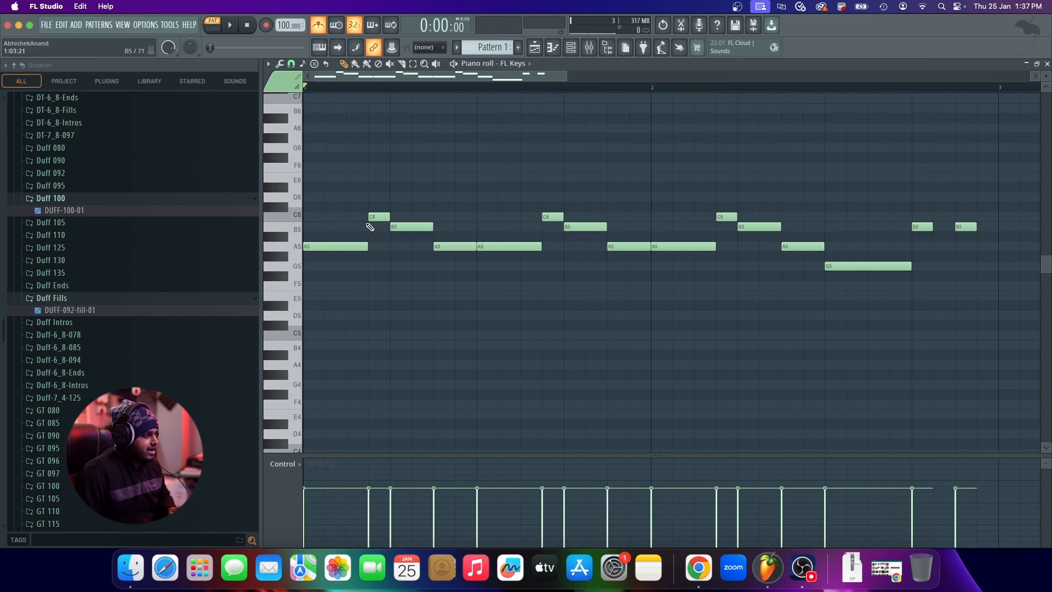
scroll(370, 226, down, 2)
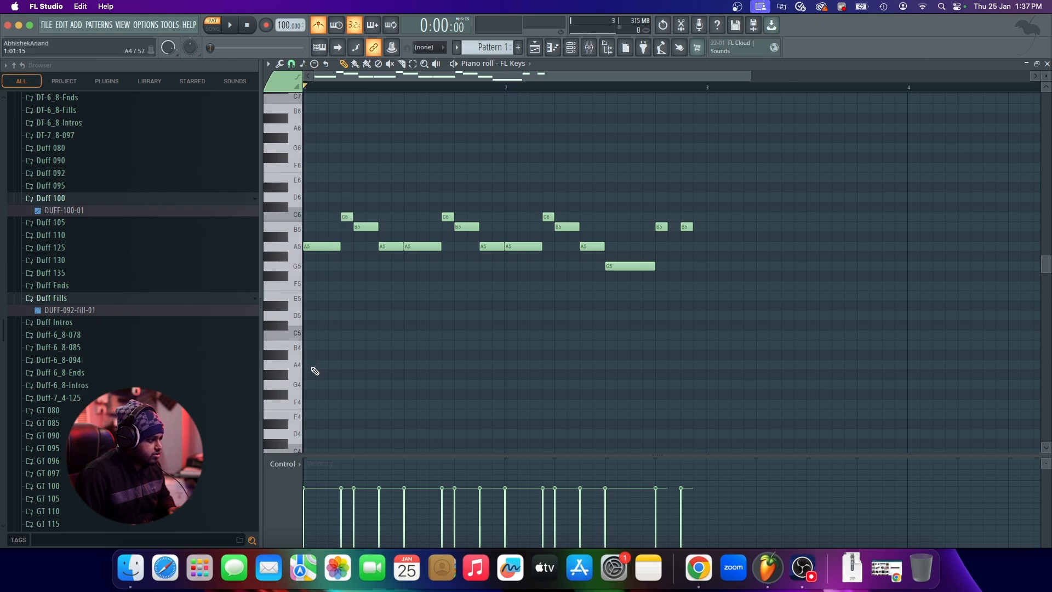
drag(320, 366, 242, 336)
drag(331, 299, 271, 297)
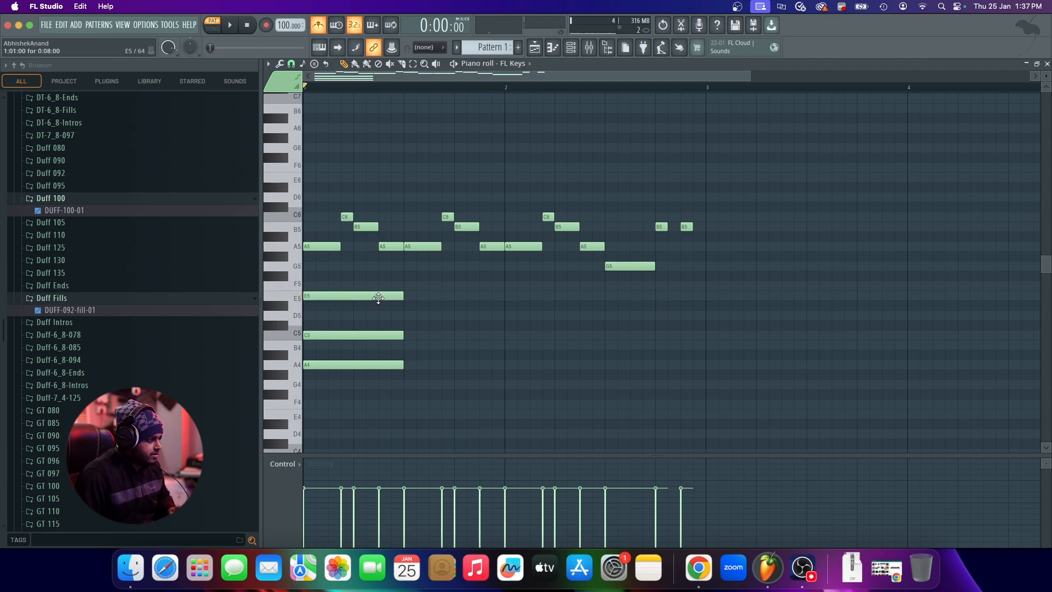
key(space)
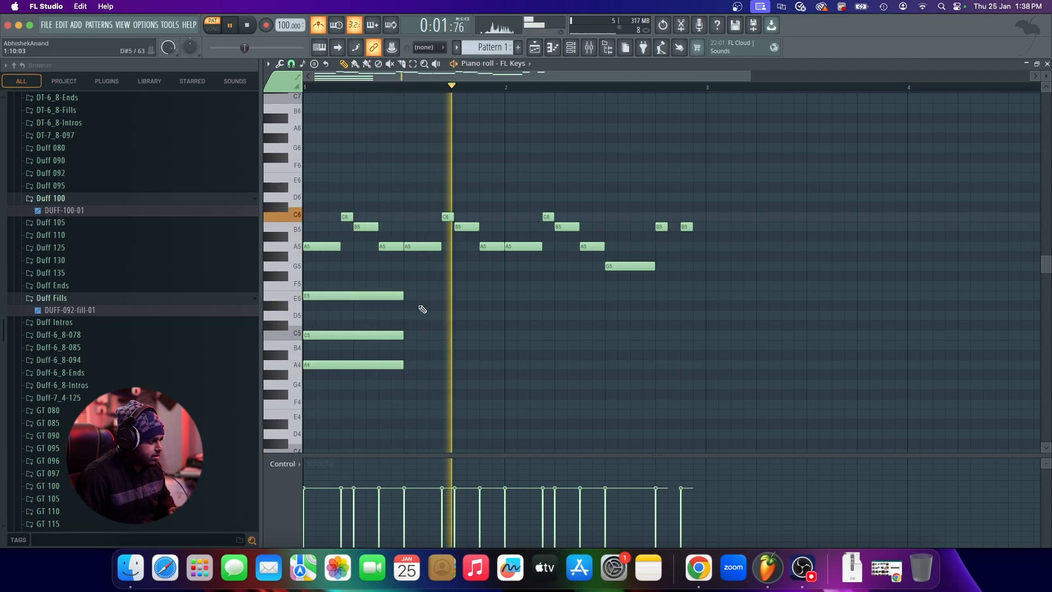
key(space)
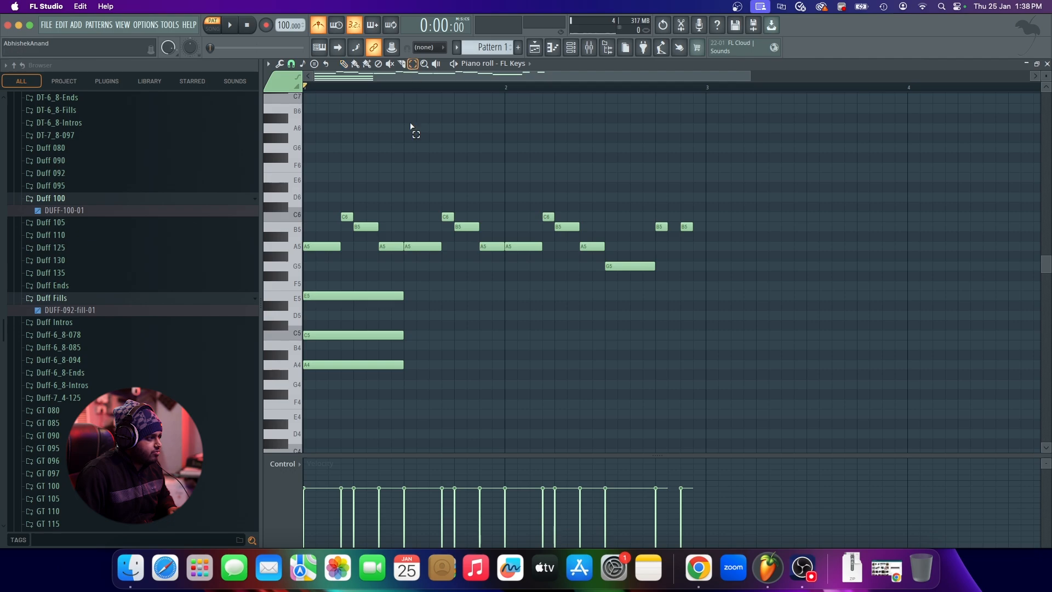
Duplicate the A4, C5 and E5 chord into the second half of bar 1 and the first half of bar 2, playing it back
drag(368, 285, 358, 379)
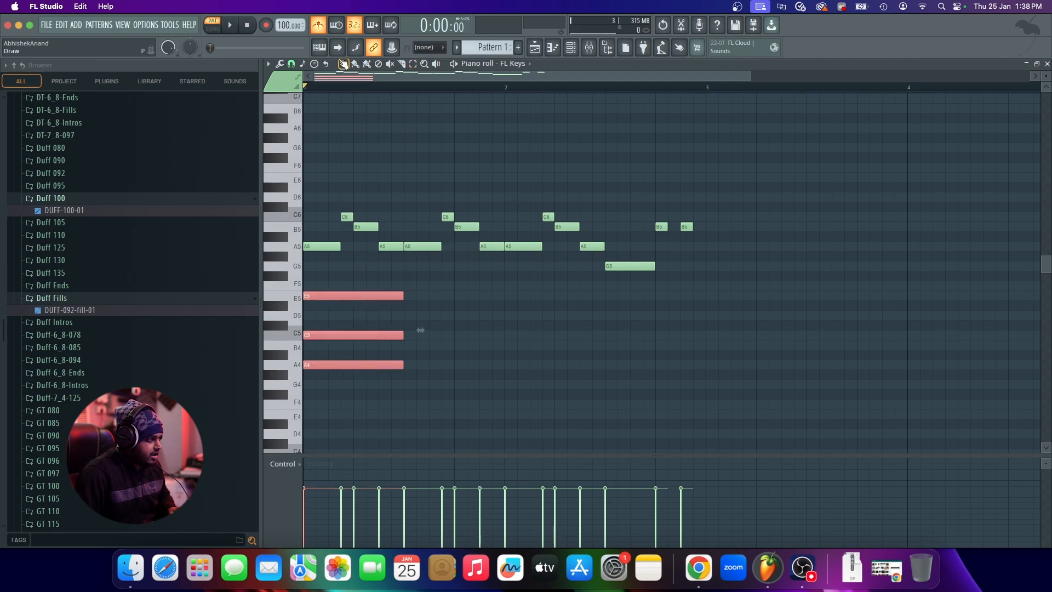
key(ctrl+b)
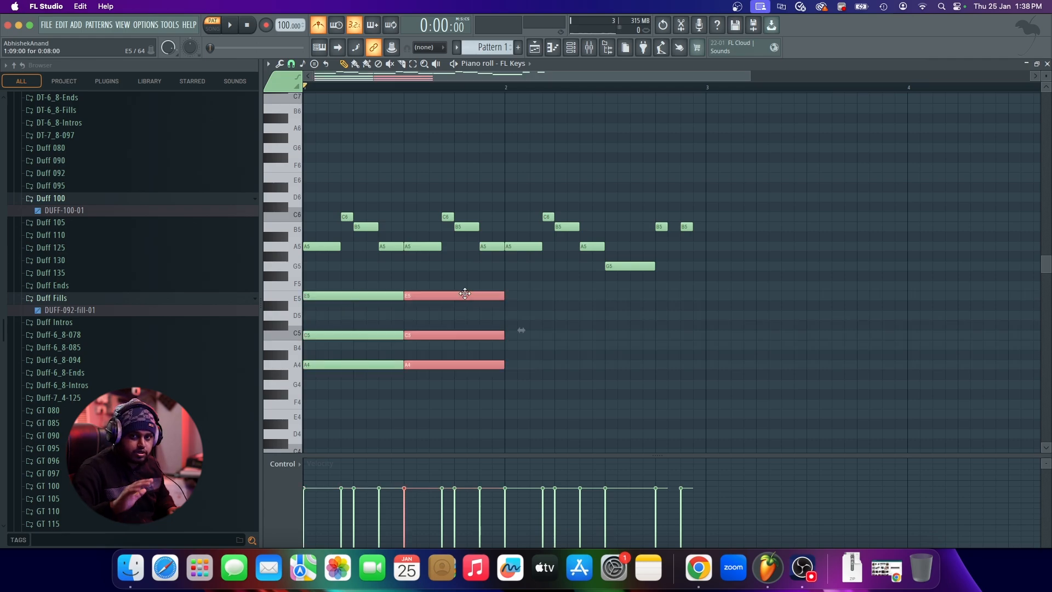
key(space)
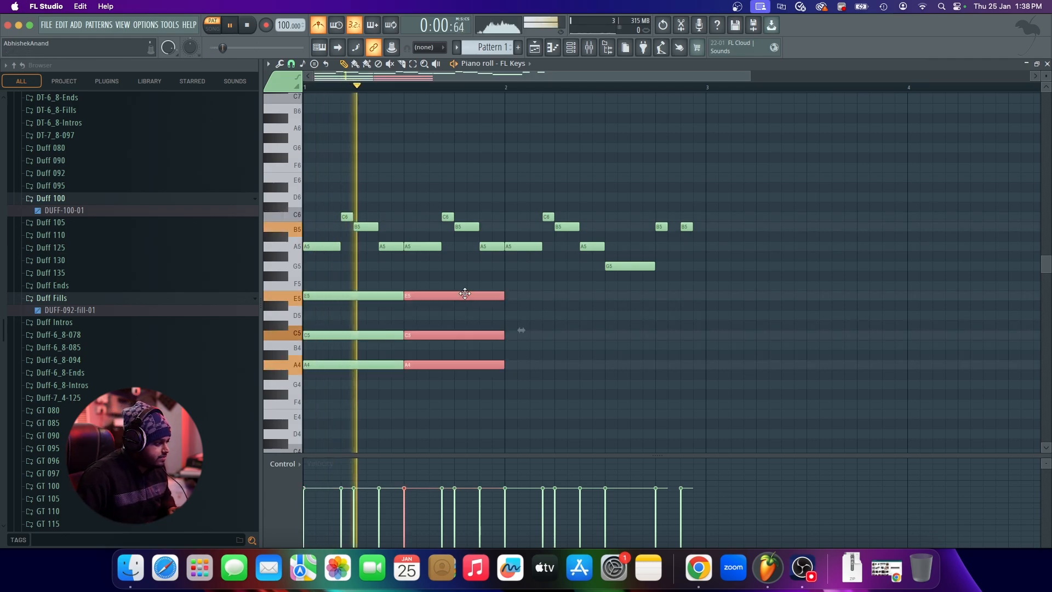
key(ctrl+b)
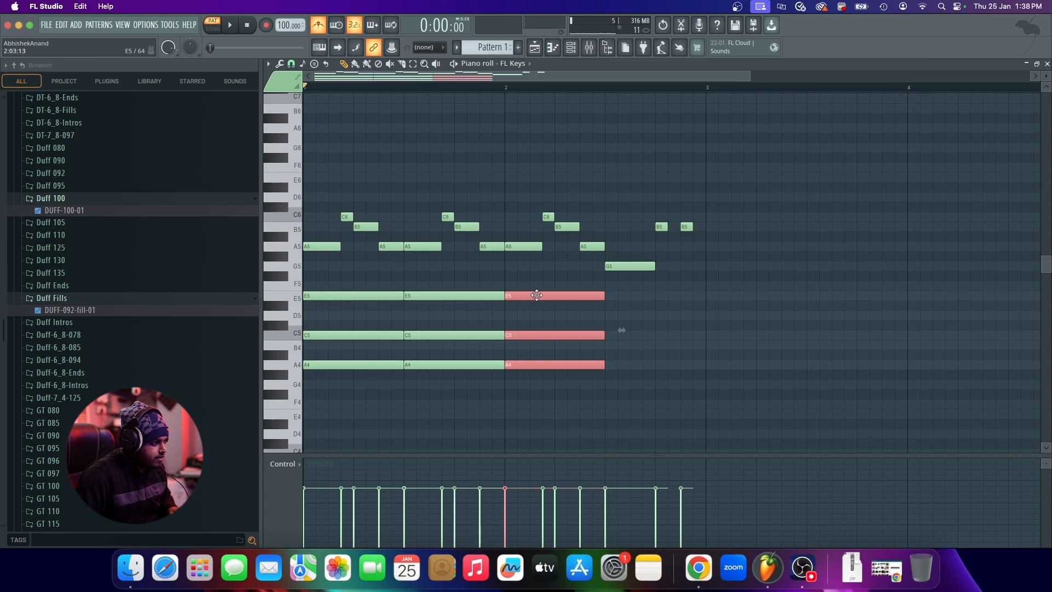
scroll(525, 308, down, 3)
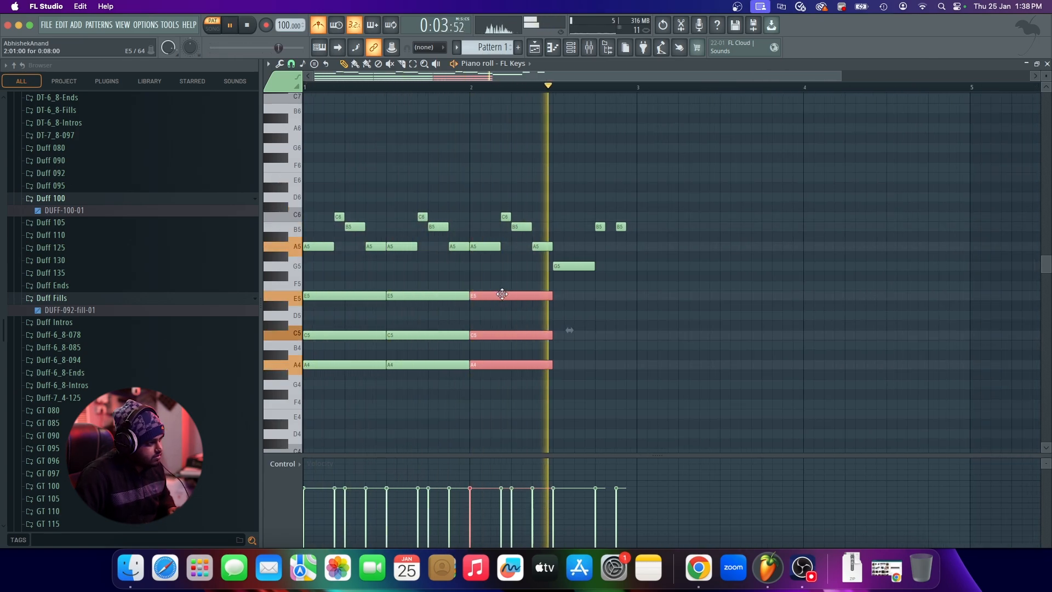
key(space)
Copy the chord into the second half of bar 2, change its notes to G4, B4 and D5, and play it back
drag(502, 294, 589, 290)
drag(577, 367, 577, 386)
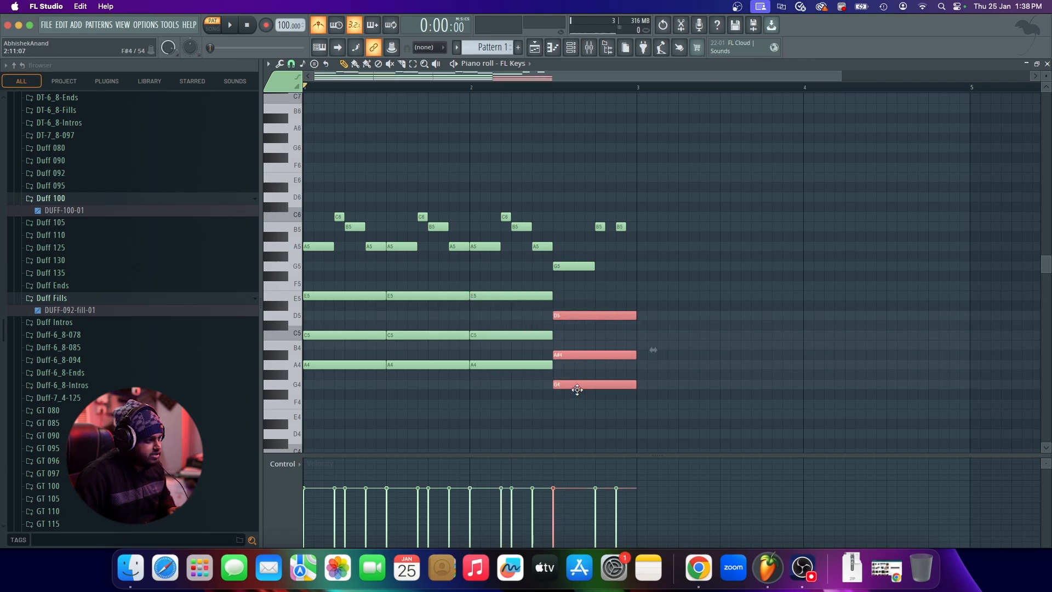
click(618, 365)
drag(616, 347, 615, 341)
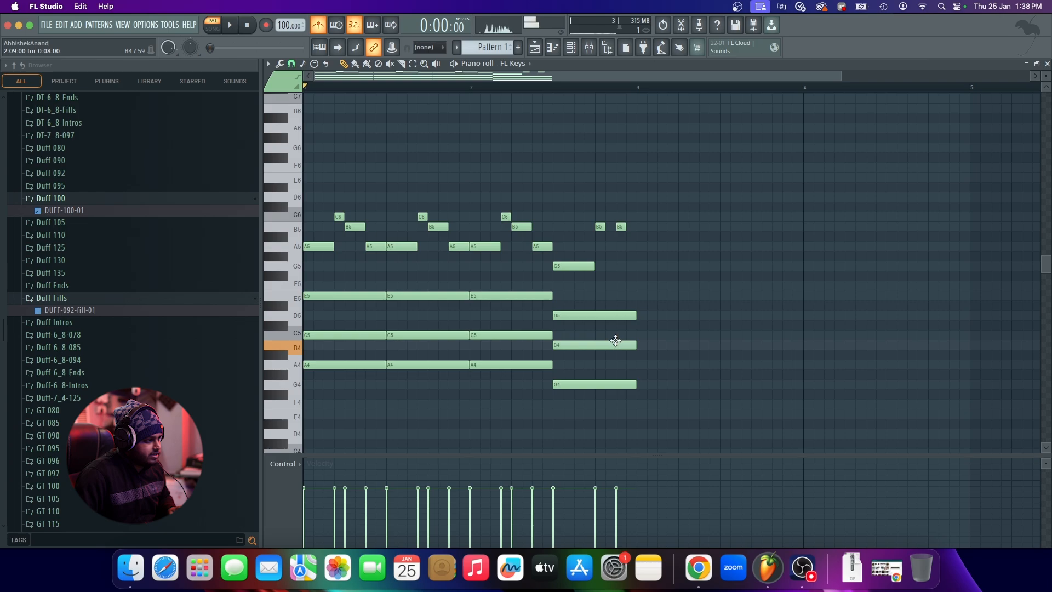
key(space)
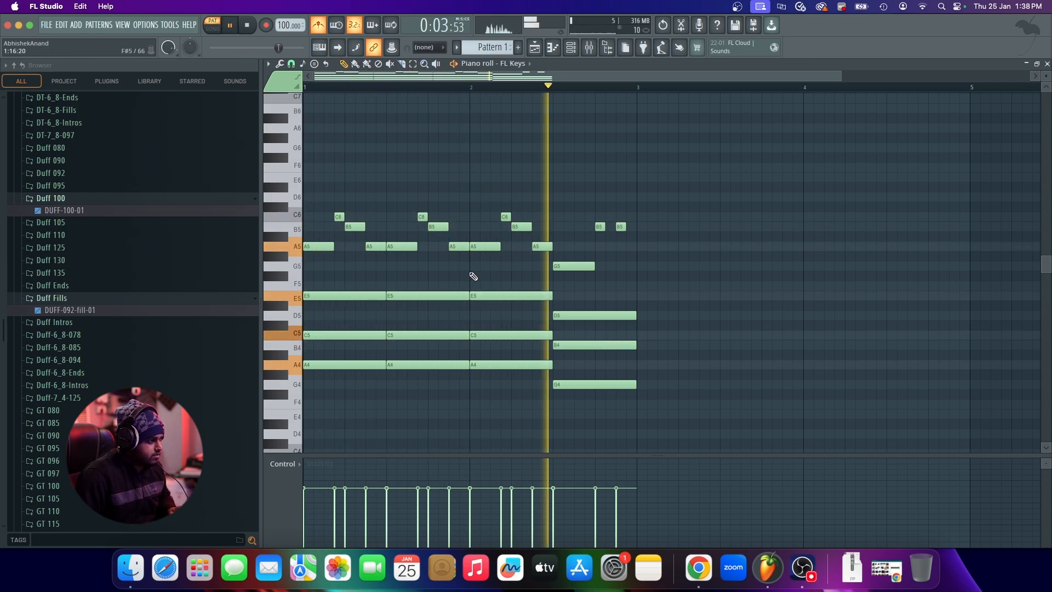
key(space)
Delete the second chord of bar 1 and stagger the first by delaying C5 one step and E5 two steps, playing it back
scroll(295, 353, up, 1)
scroll(295, 354, up, 2)
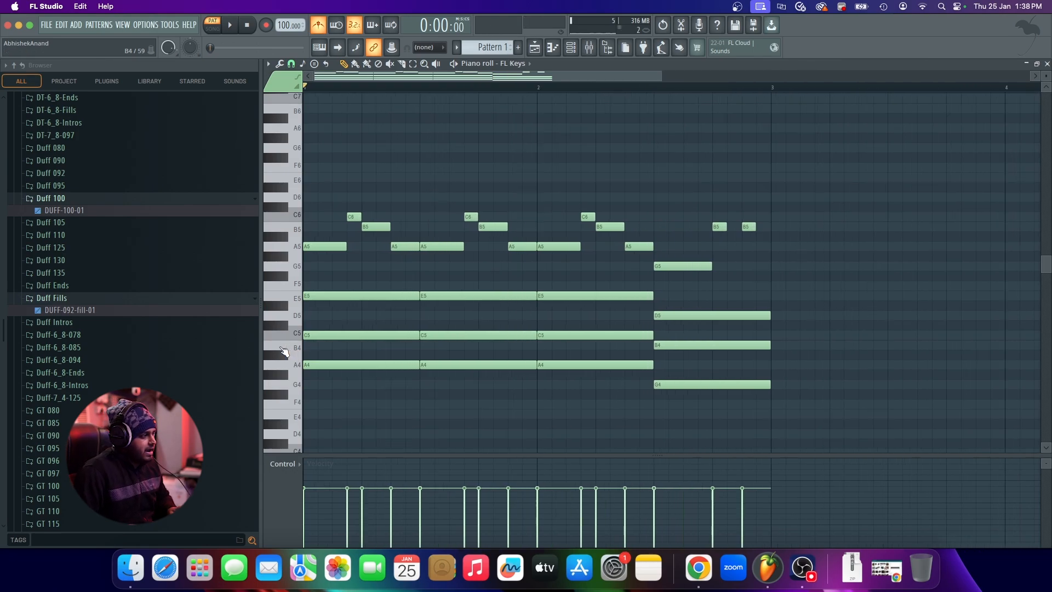
scroll(295, 354, down, 1)
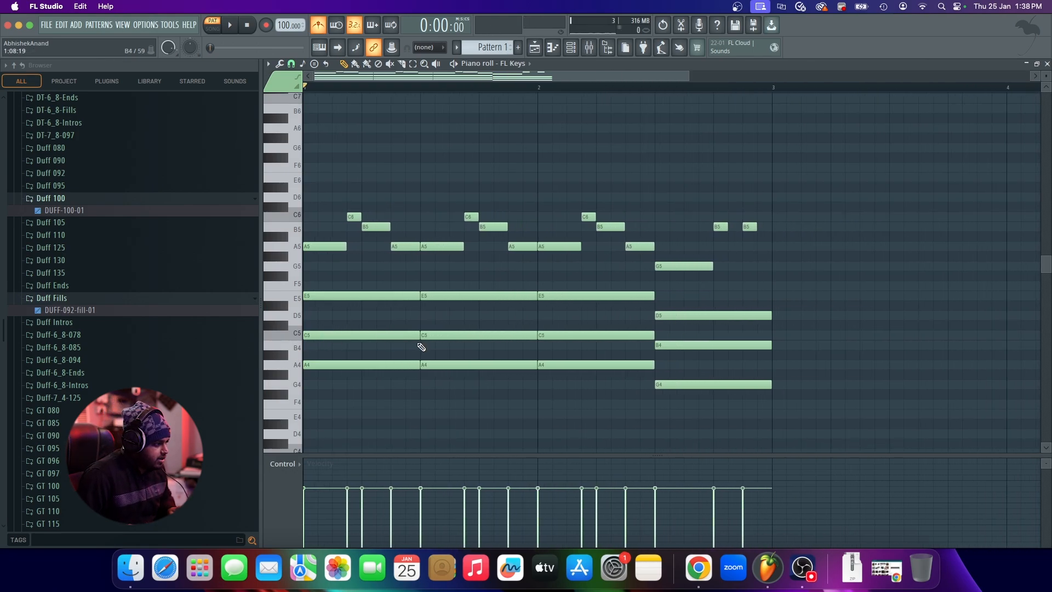
scroll(286, 348, up, 2)
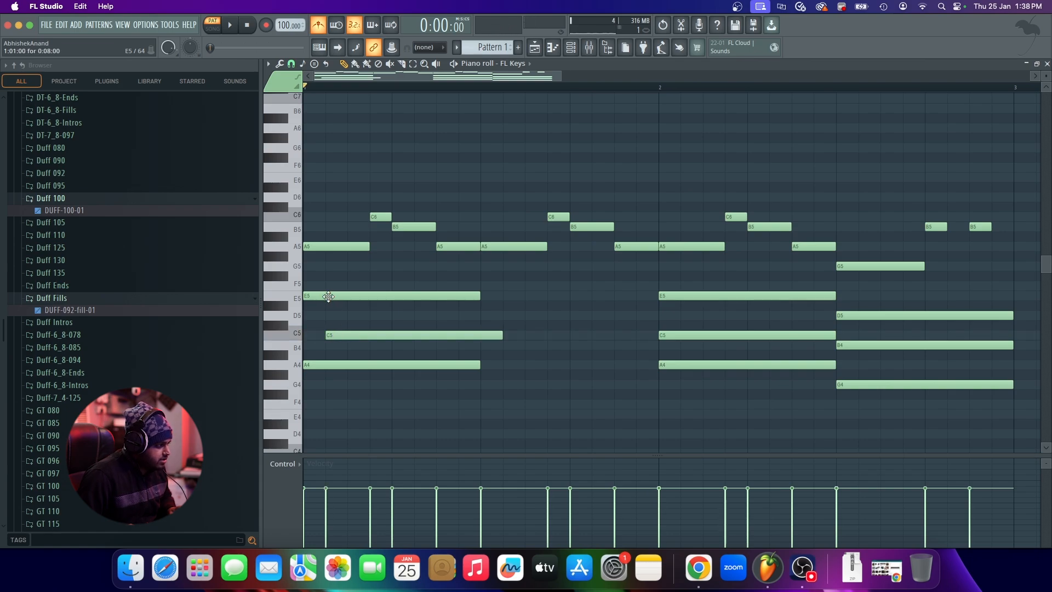
drag(328, 296, 380, 301)
key(space)
key(space)
key(space)
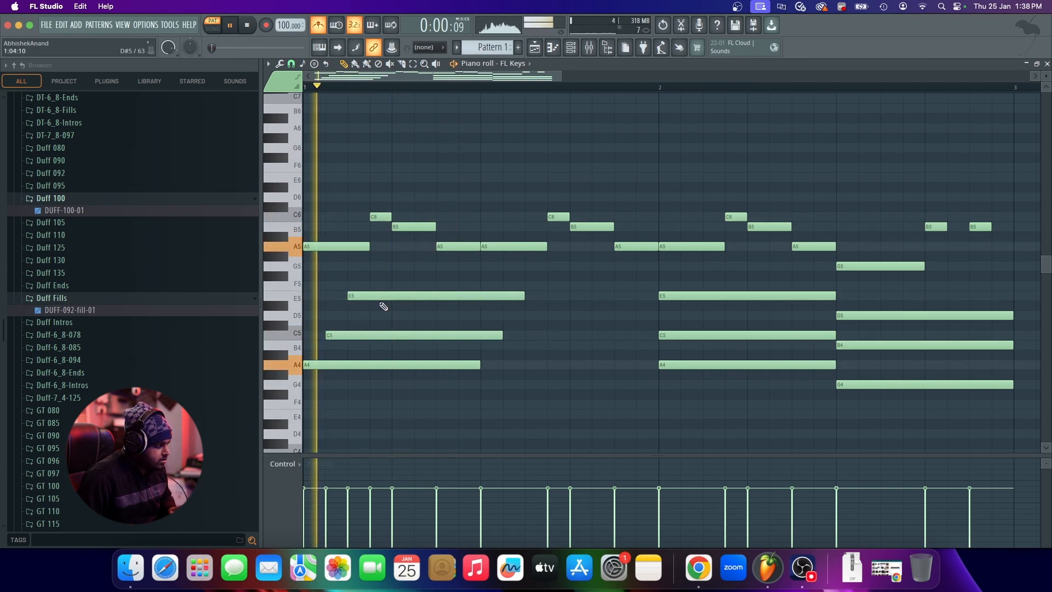
key(space)
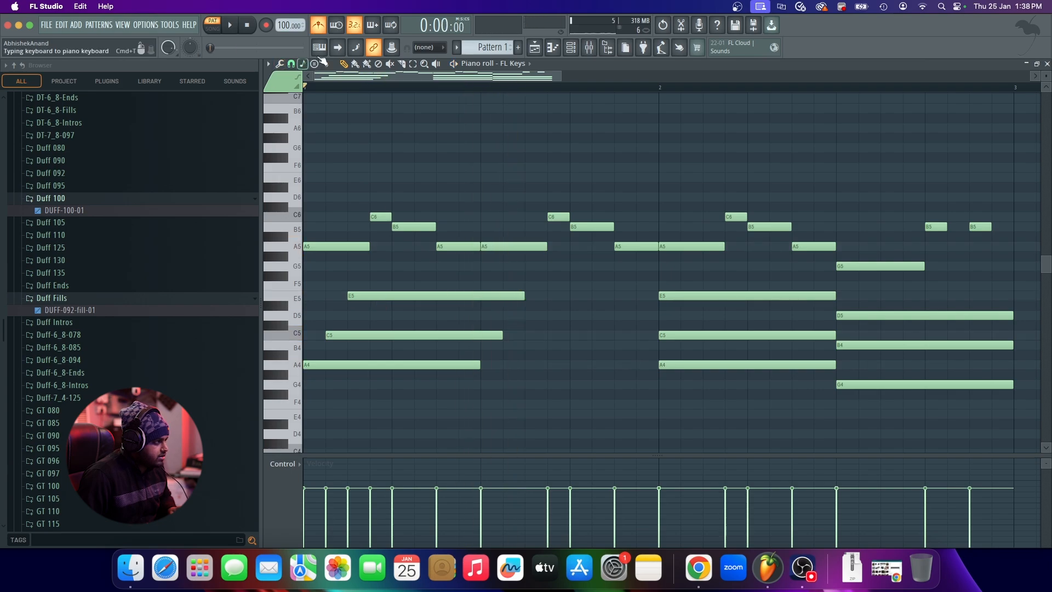
Slice the first chord's C5 and E5 notes at the middle of bar 1, delete their overhanging ends, and play it back
key(space)
click(402, 64)
key(space)
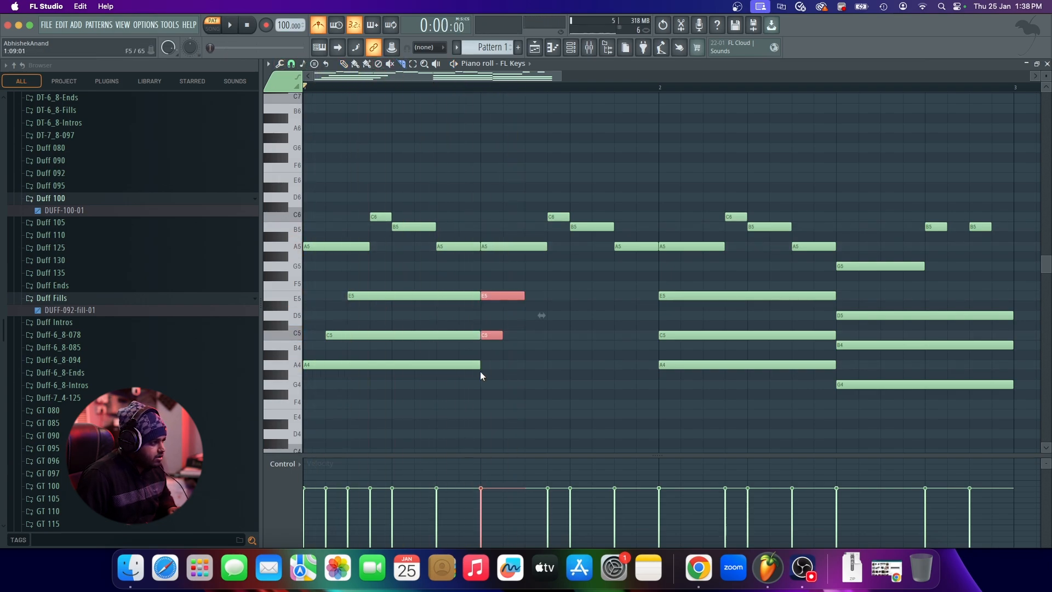
key(Delete)
key(space)
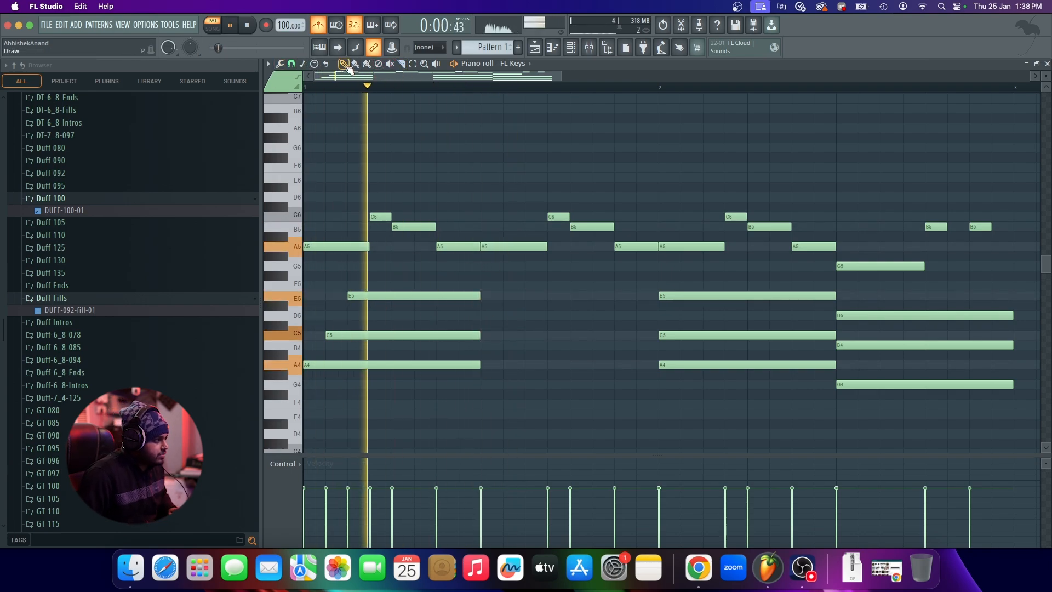
Add a four-step B4 note from the fifth step of bar 1 to the staggered chord, and play it back repeatedly
key(space)
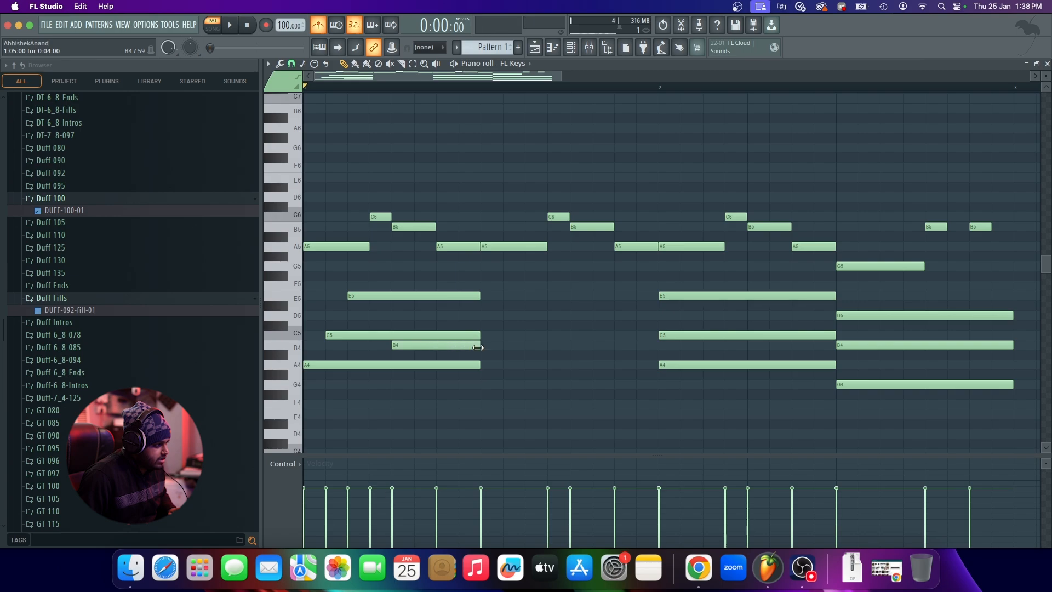
key(space)
key(space)
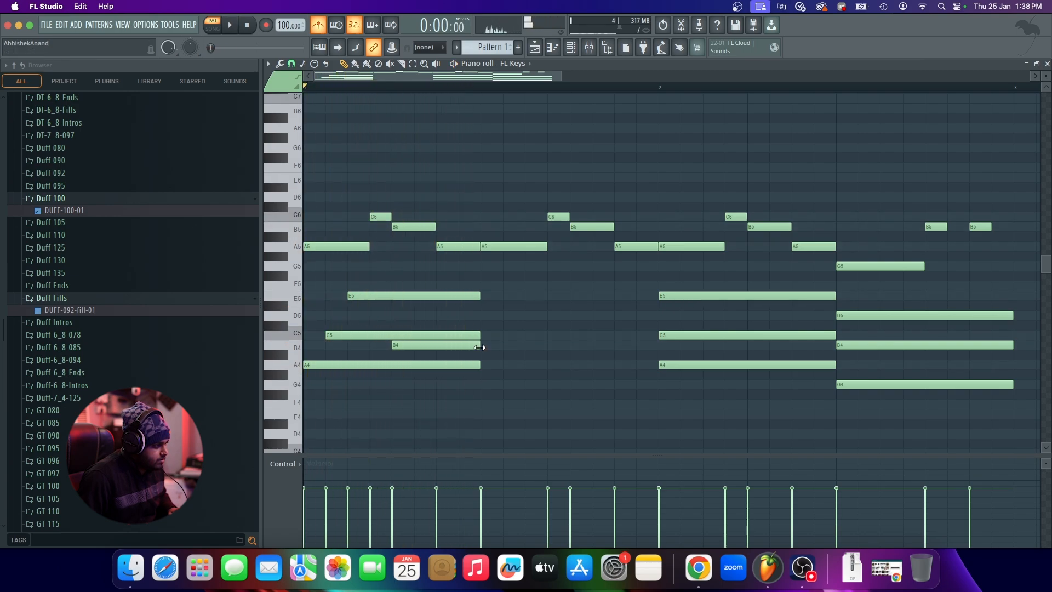
key(space)
key(space)
key(space)
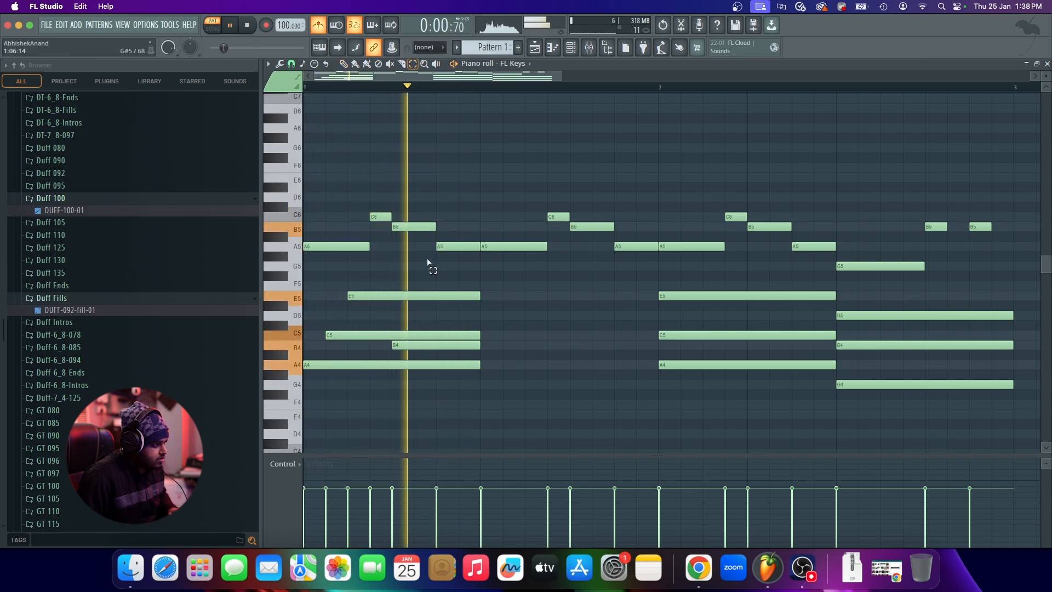
key(space)
Copy the staggered A4, C5, E5 and B4 chord into the second half of bar 1 and play it back
drag(424, 272, 400, 411)
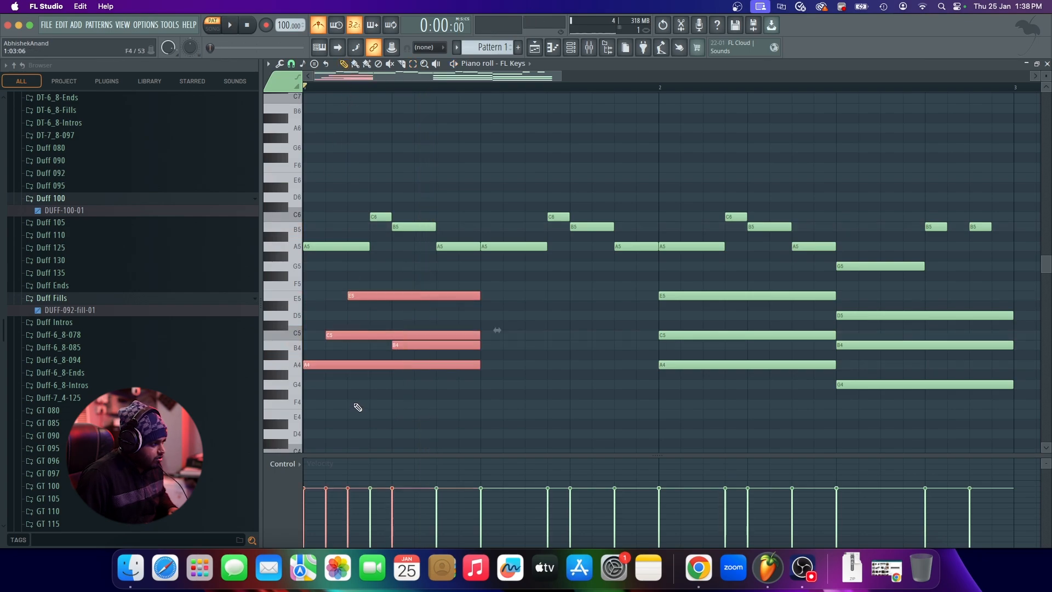
drag(335, 369, 508, 365)
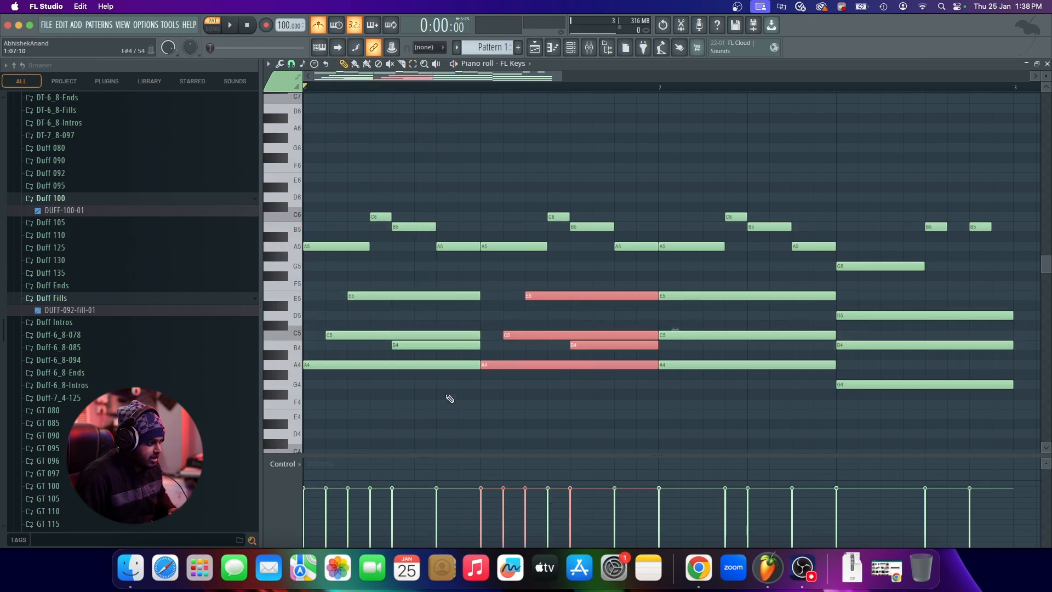
scroll(450, 399, down, 2)
key(space)
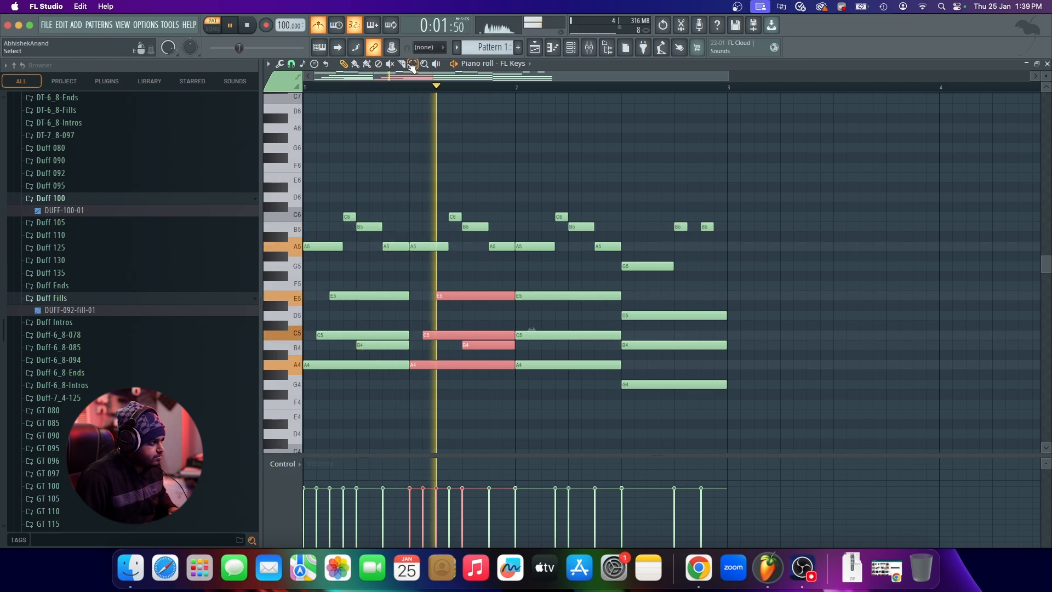
Replace the plain chord in the first half of bar 2 with a copy of the staggered chord, and play it back
drag(588, 400, 560, 287)
key(space)
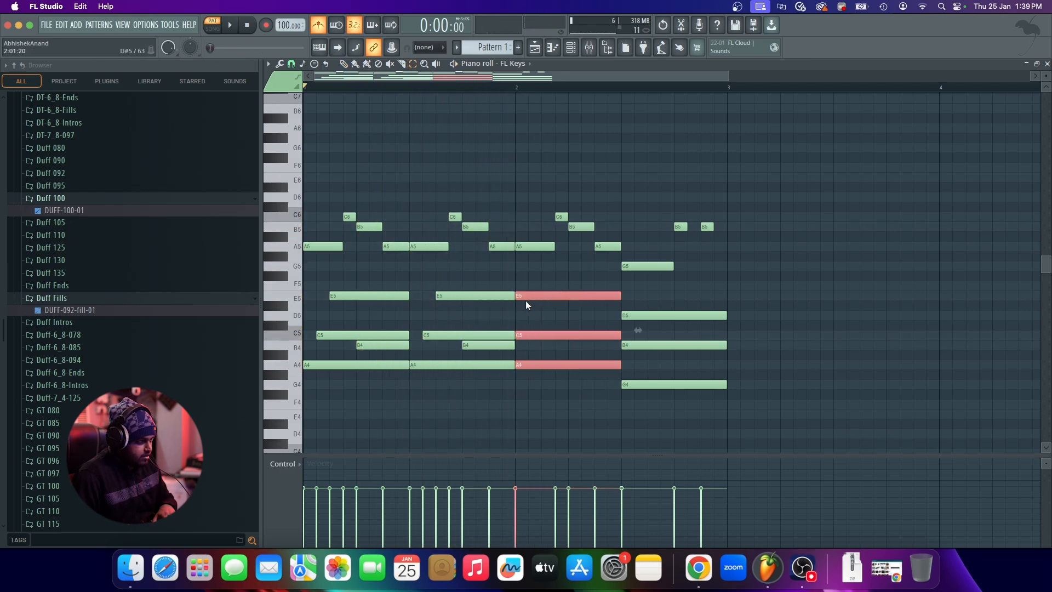
key(Delete)
drag(500, 274, 481, 389)
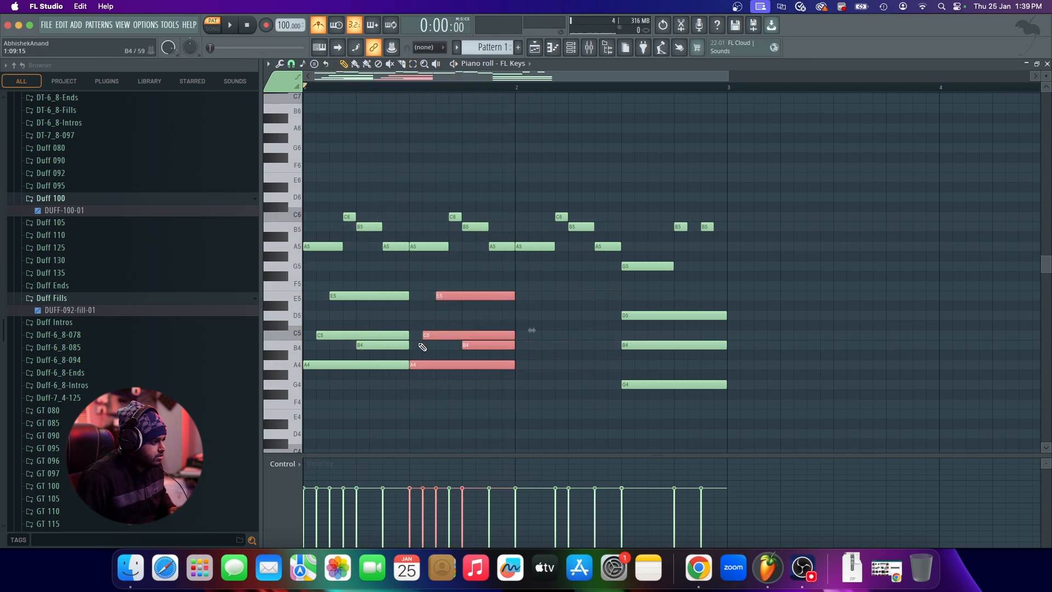
key(ctrl+b)
key(space)
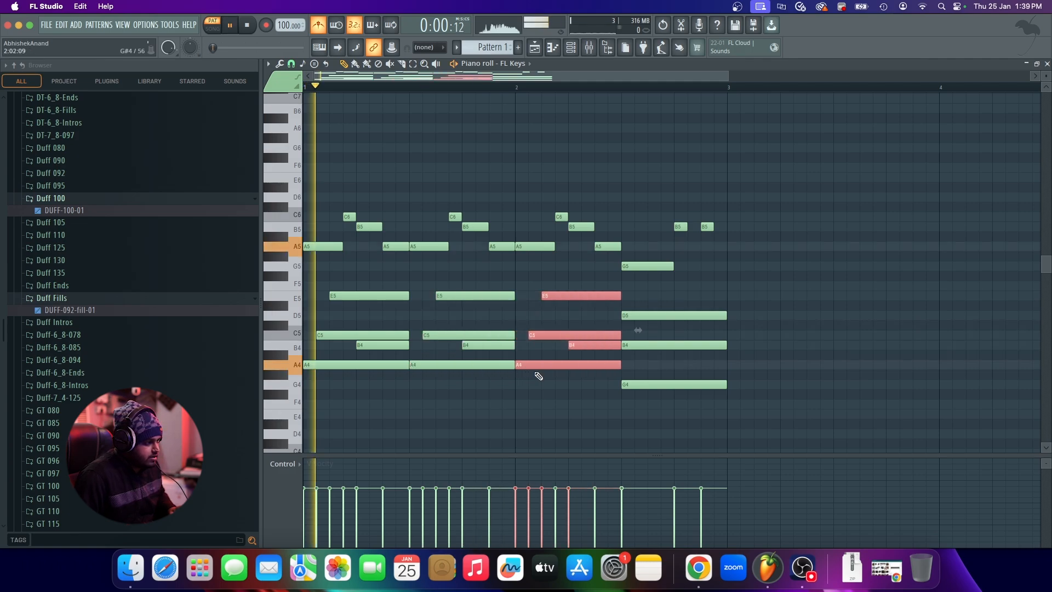
scroll(485, 375, down, 1)
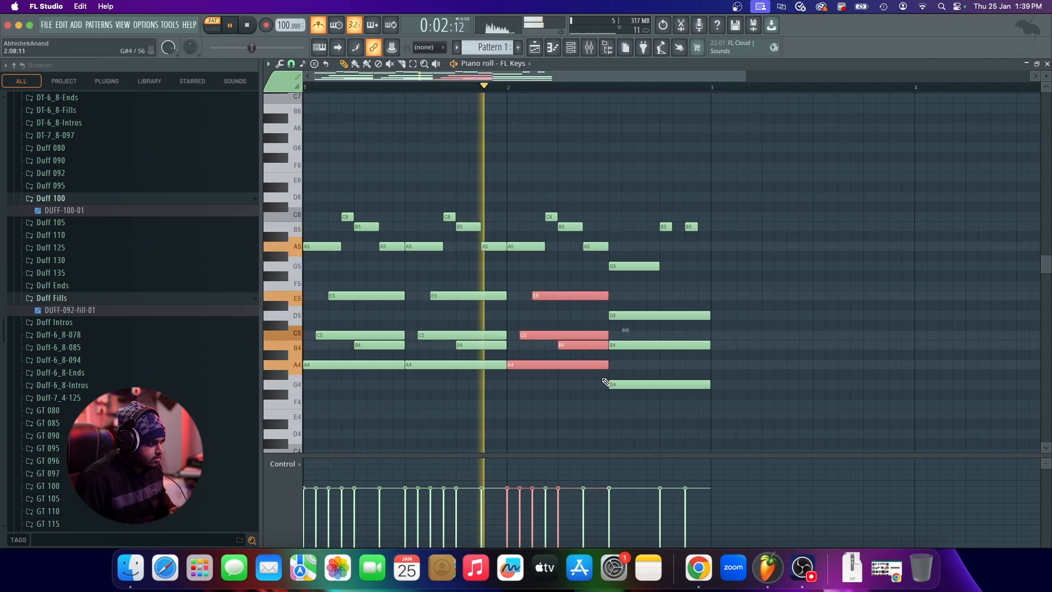
key(space)
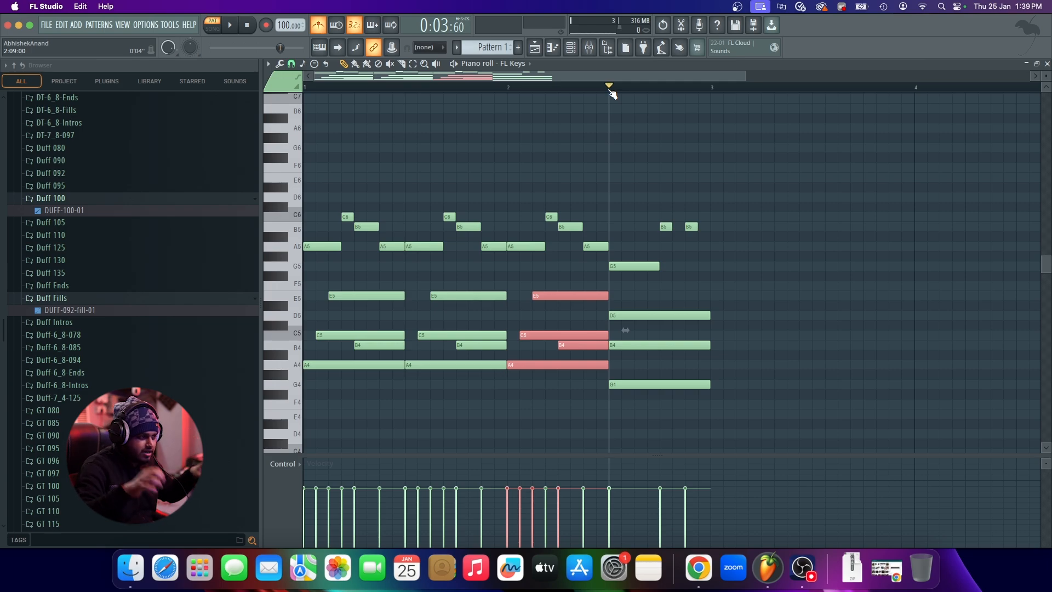
Play from the middle of bar 2, then stagger the last chord by delaying B4 one step and D5 two steps
key(space)
key(space)
key(space)
key(space)
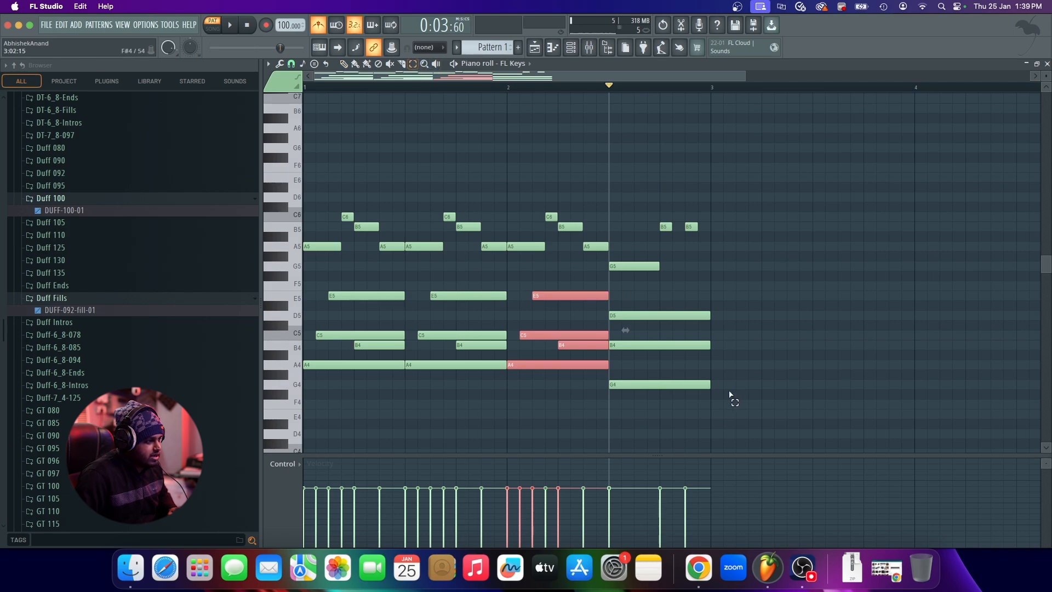
click(647, 346)
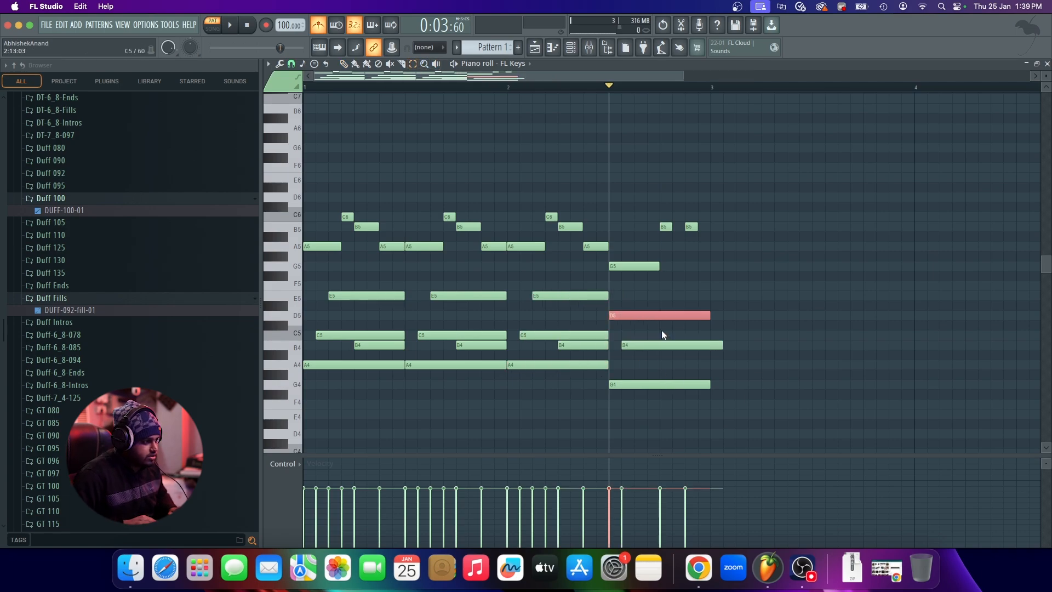
key(shift+Right)
key(shift+Right)
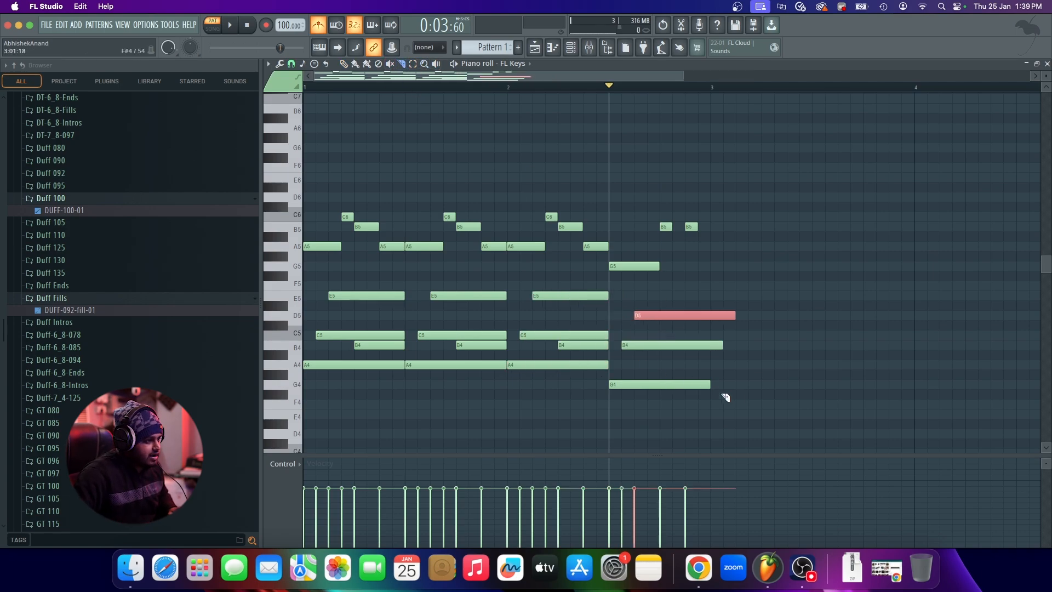
Slice the last chord's B4 and D5 notes at the start of bar 3, delete their overhanging ends, and play it back
drag(714, 416, 712, 411)
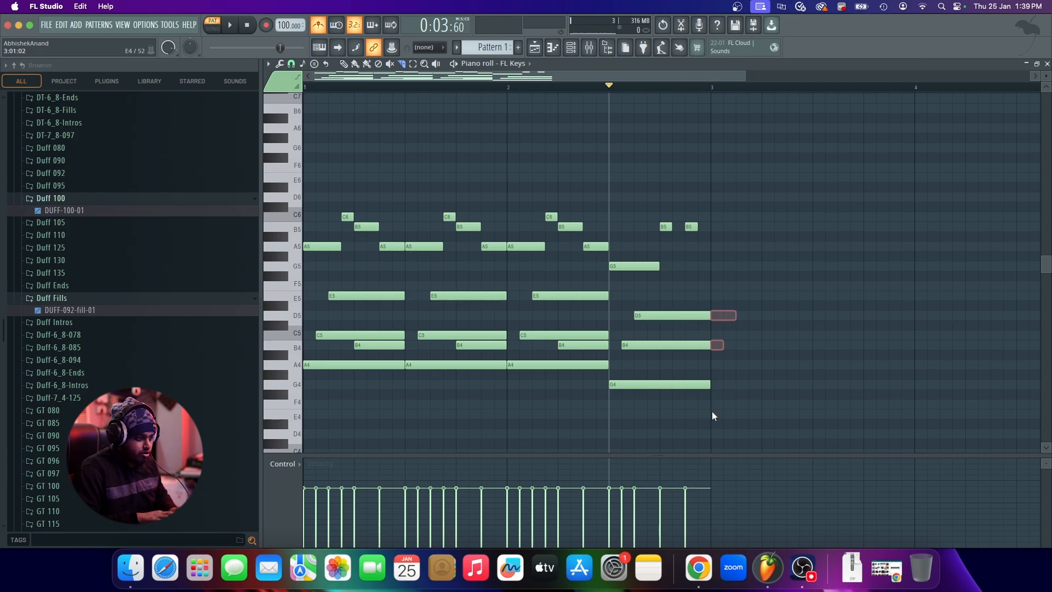
key(Delete)
key(space)
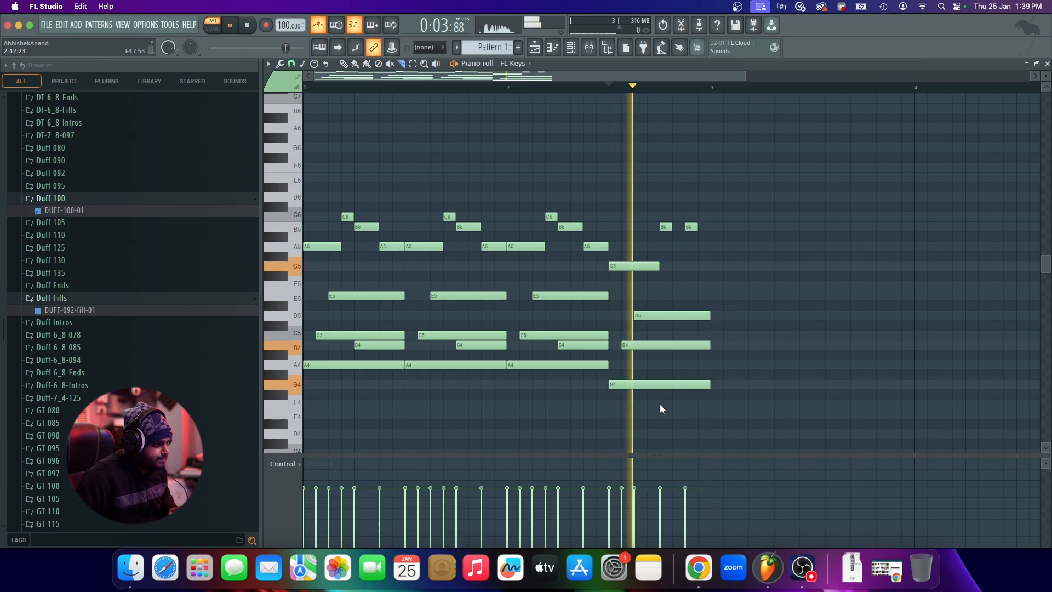
key(space)
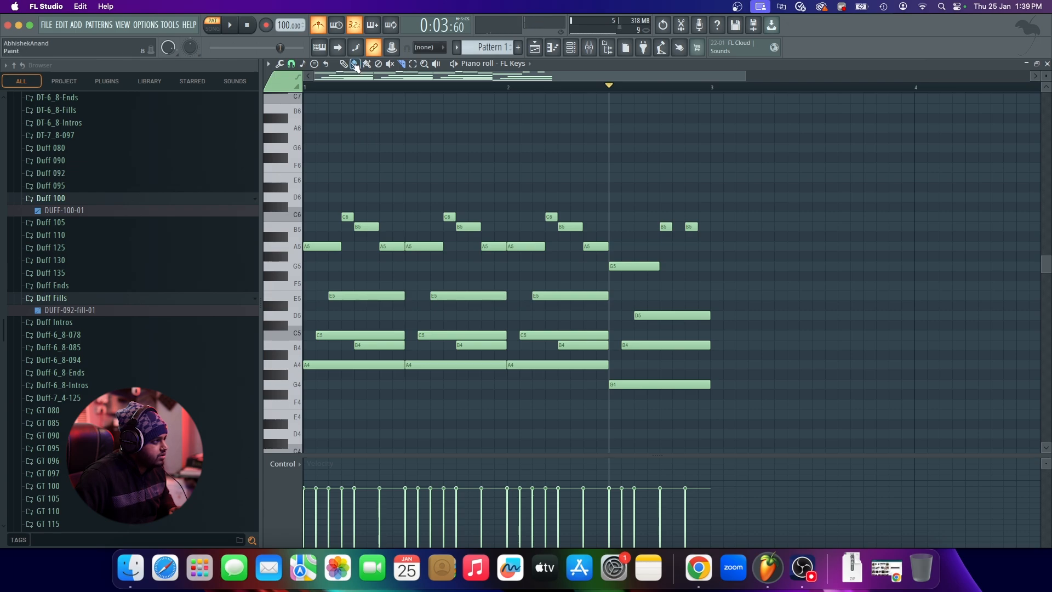
Add a four-step A4 note from the thirteenth step of bar 2 to the last chord, and play the pattern back
scroll(641, 313, up, 3)
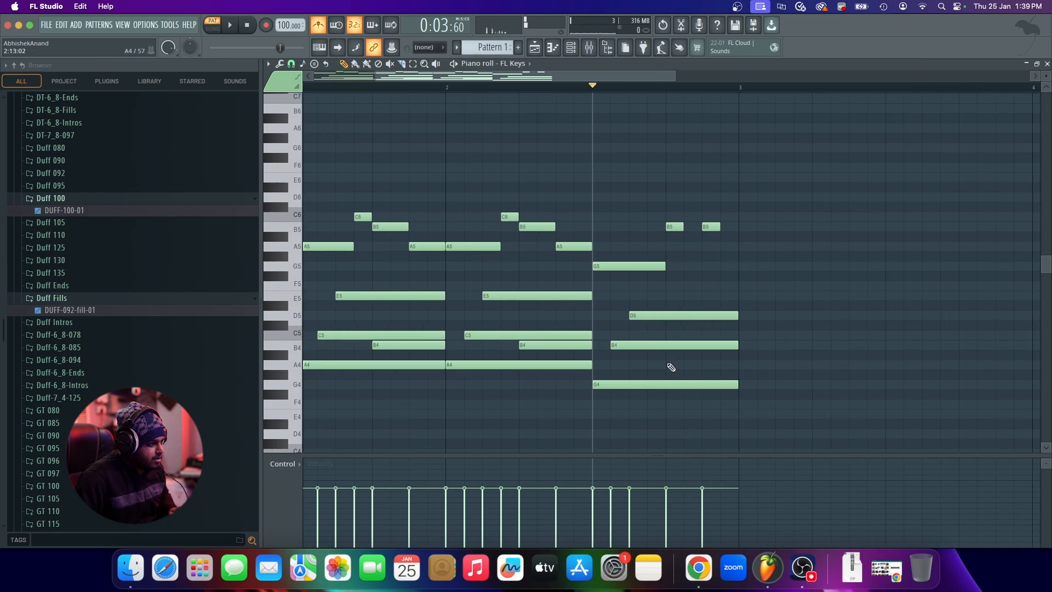
drag(671, 368, 772, 382)
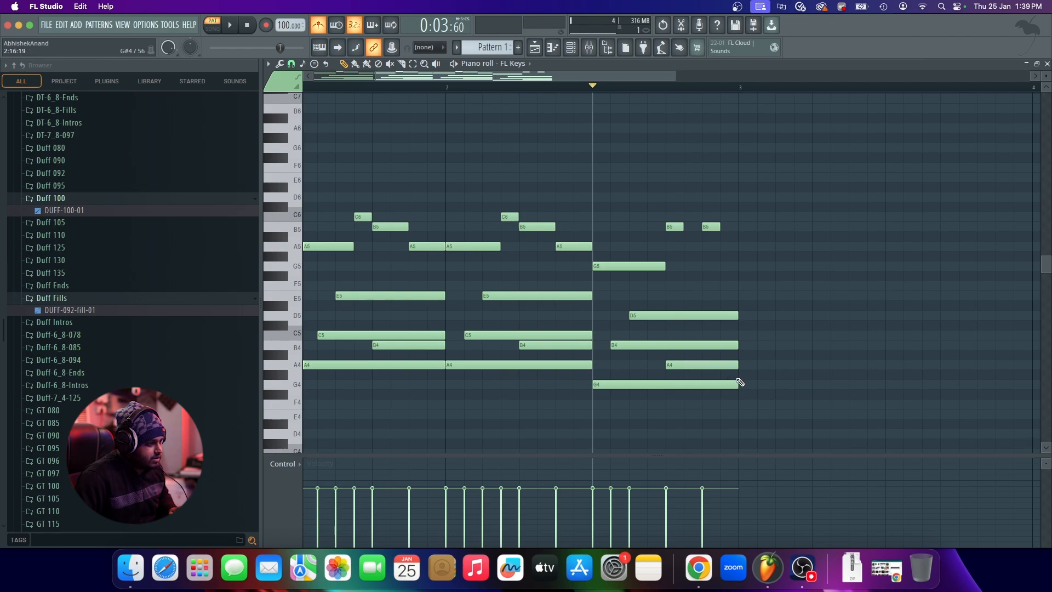
scroll(475, 369, down, 2)
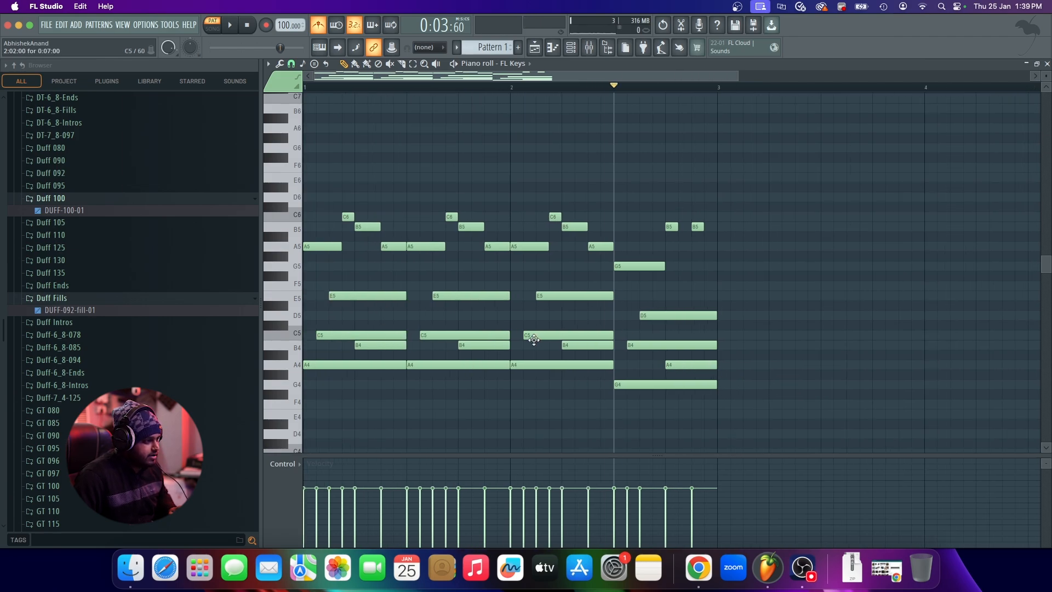
key(space)
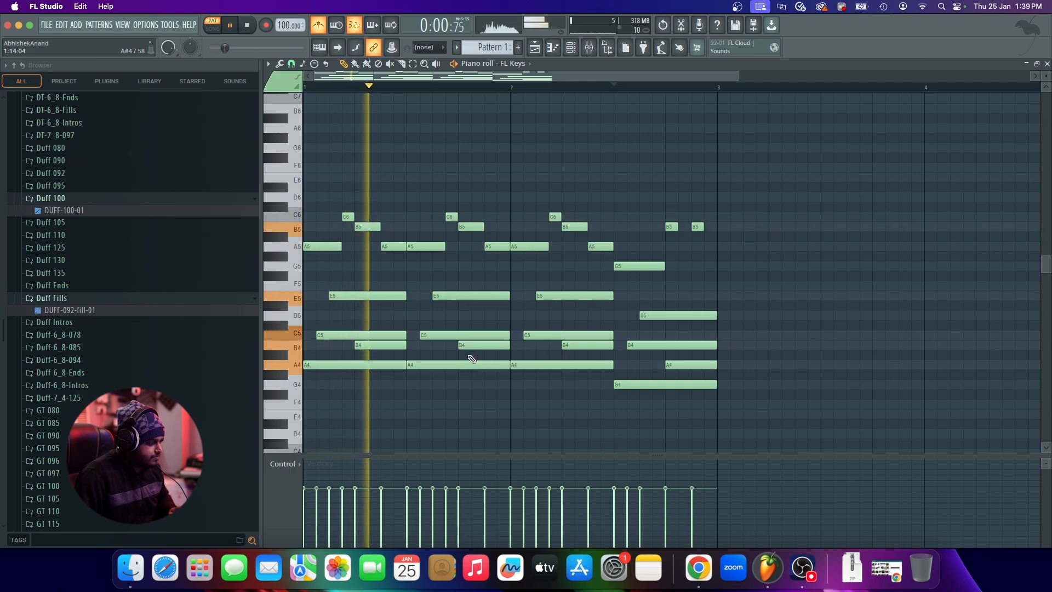
key(space)
Lower all the chord notes by one octave, play the pattern back, and deselect them
click(412, 64)
scroll(446, 296, down, 2)
drag(654, 415, 288, 299)
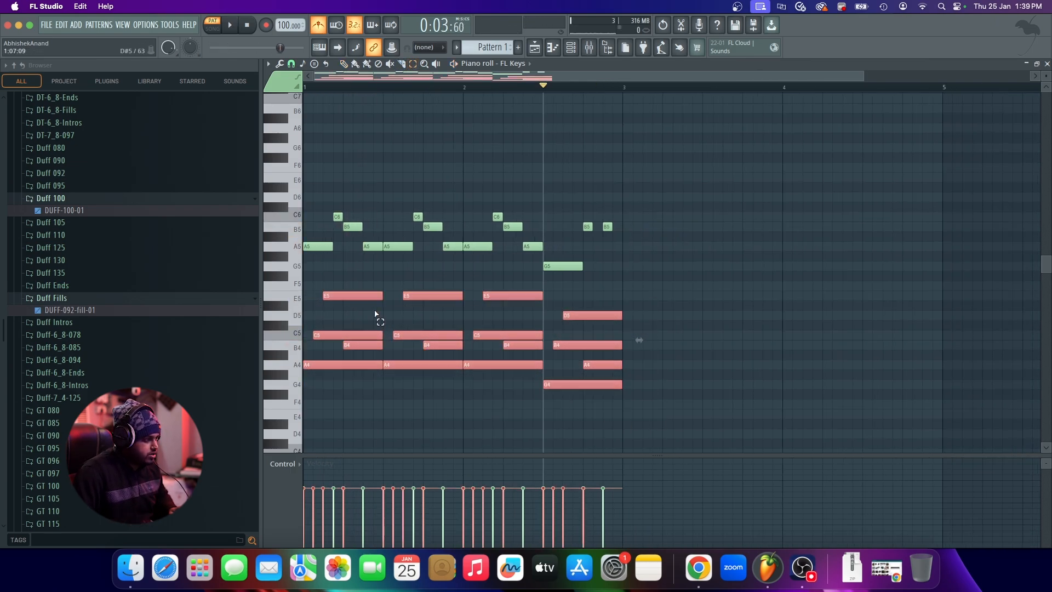
scroll(375, 314, down, 2)
scroll(375, 323, down, 2)
key(ctrl+Down)
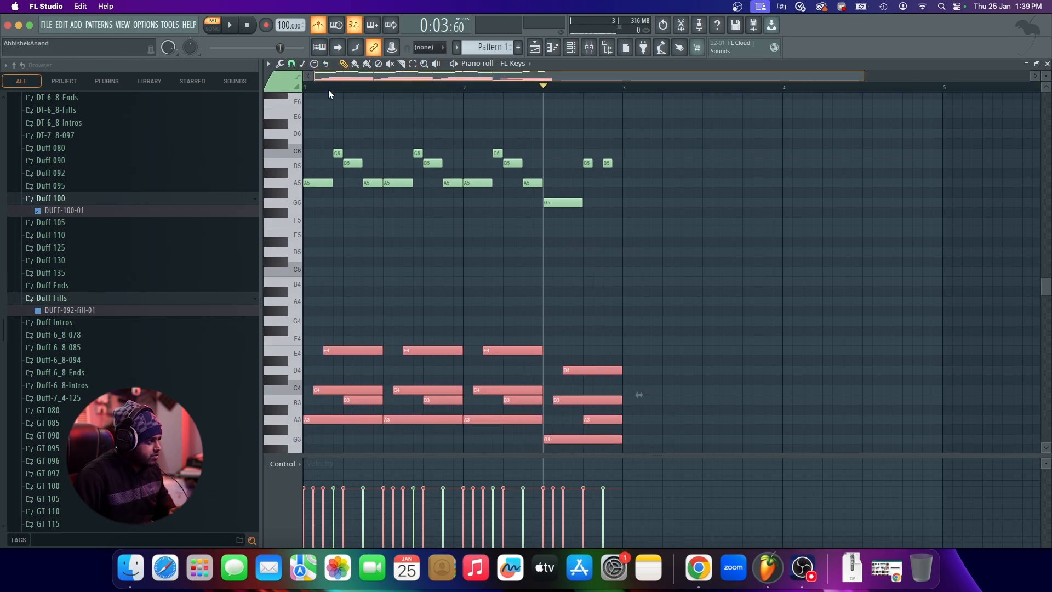
key(space)
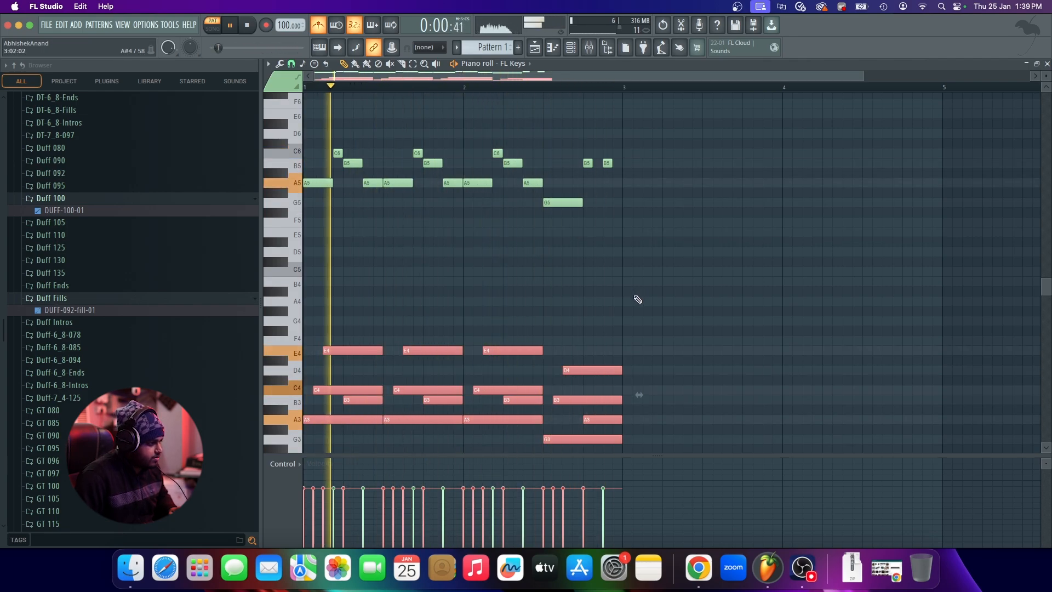
click(635, 296)
right_click(643, 291)
key(space)
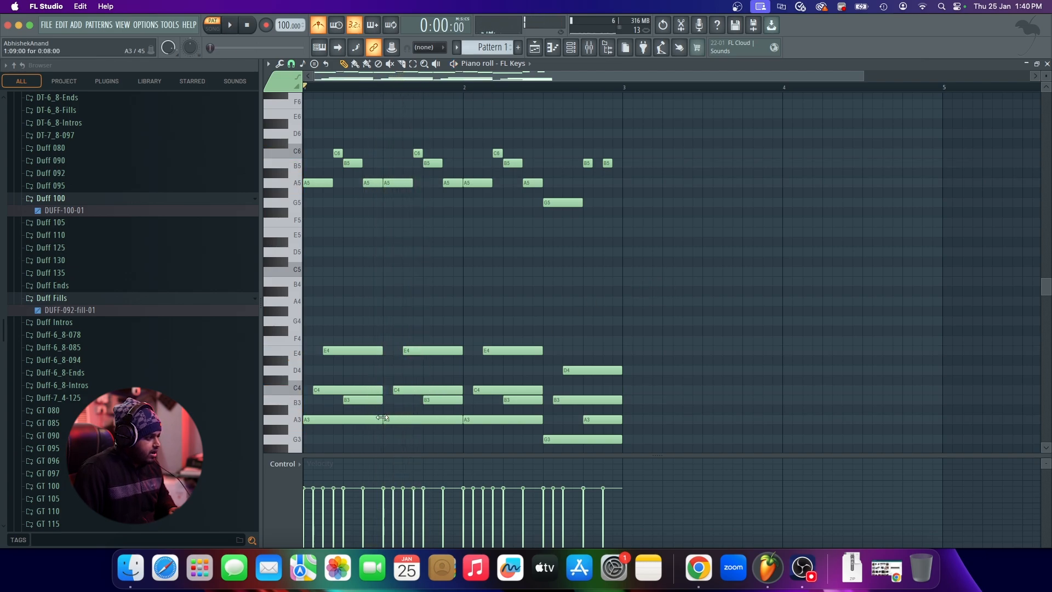
Cut all the chord notes from Pattern 1, paste them into Pattern 2, and return to Pattern 1
scroll(382, 417, down, 2)
scroll(288, 316, up, 3)
scroll(308, 329, down, 2)
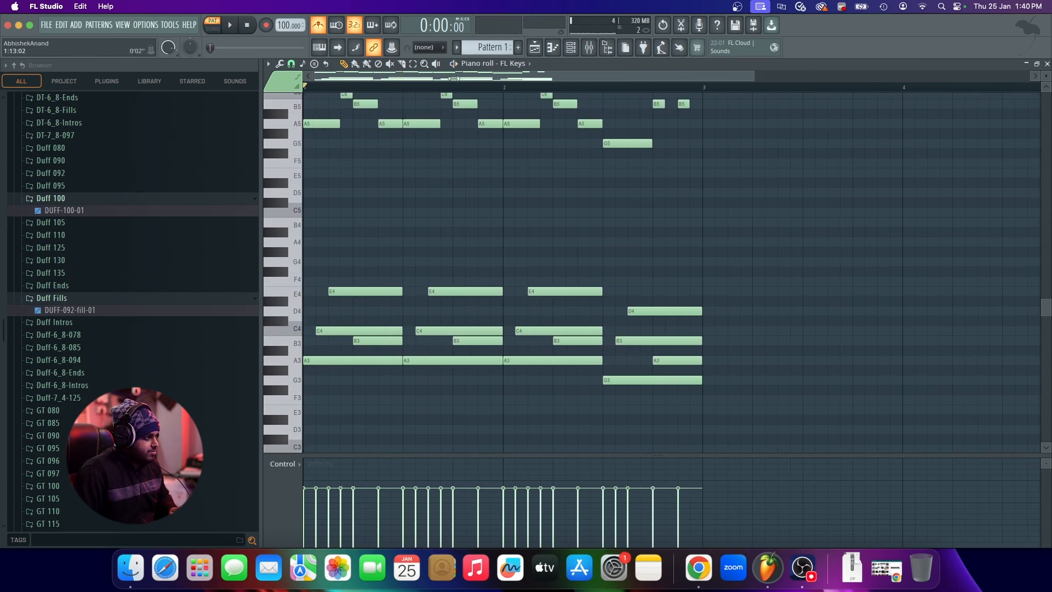
drag(761, 414, 352, 279)
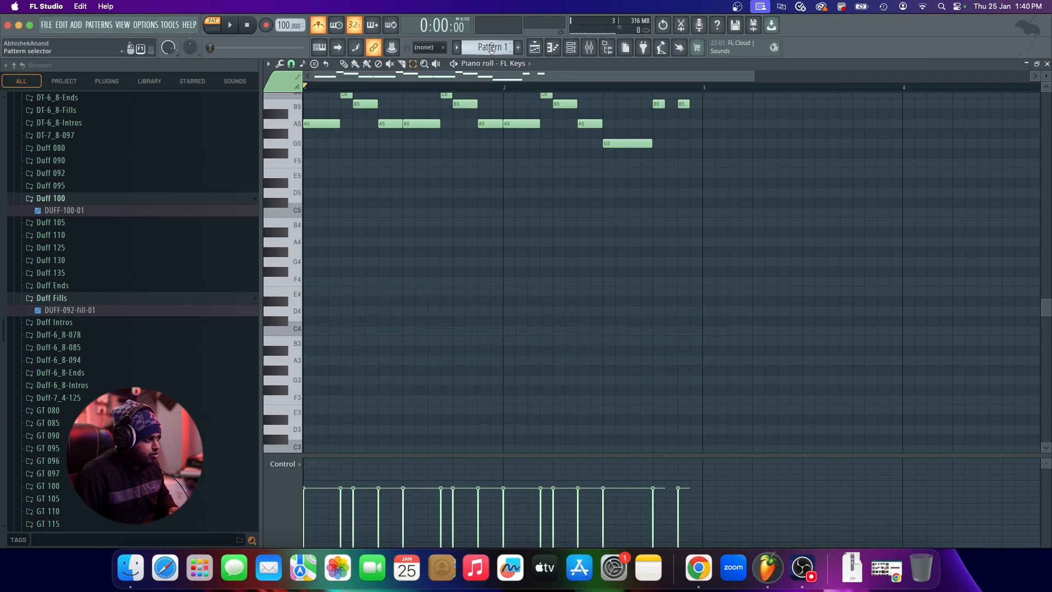
scroll(495, 47, down, 1)
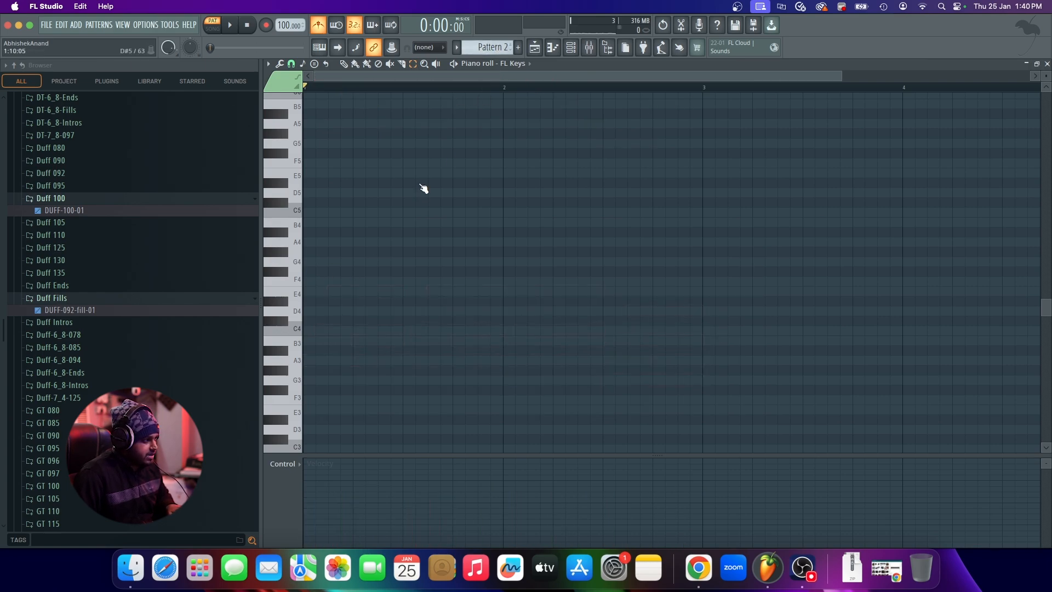
key(super+v)
scroll(481, 47, up, 1)
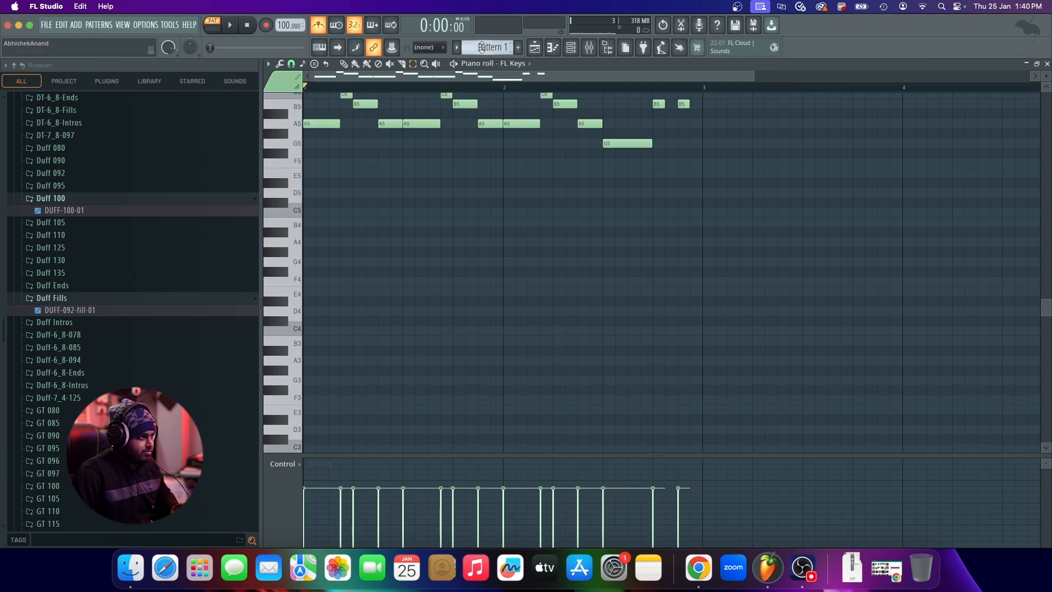
Rename Pattern 1 as Riht
click(461, 47)
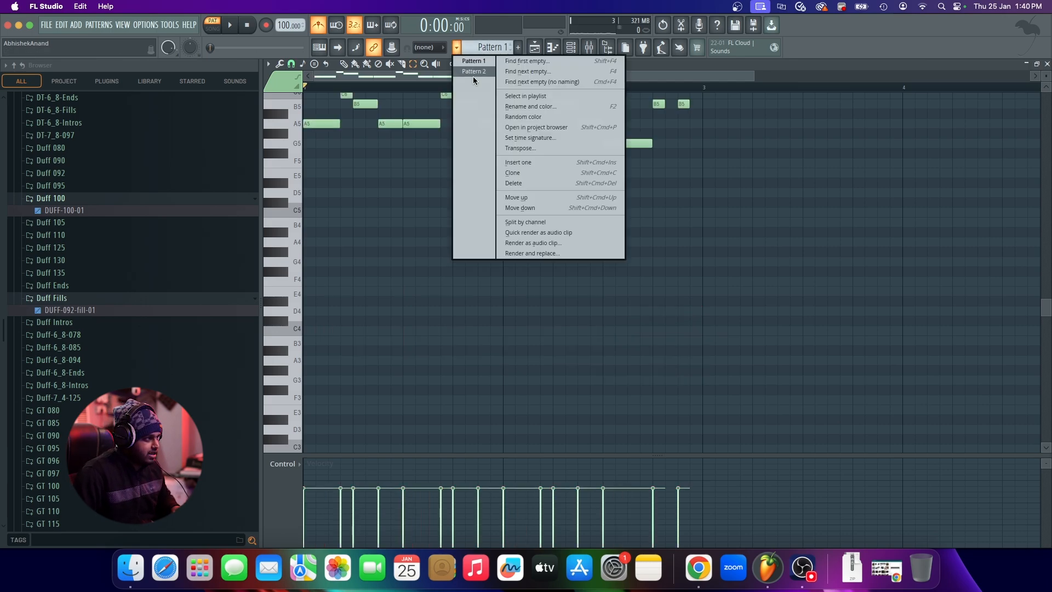
click(541, 104)
text(Riht)
key(Return)
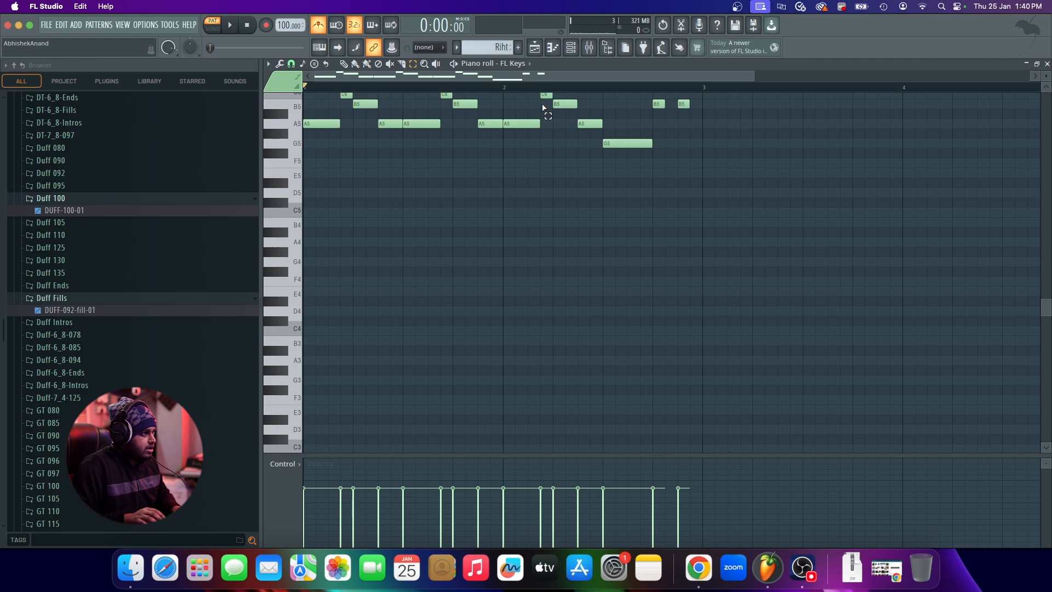
Rename the melody pattern as Right Hand
click(457, 50)
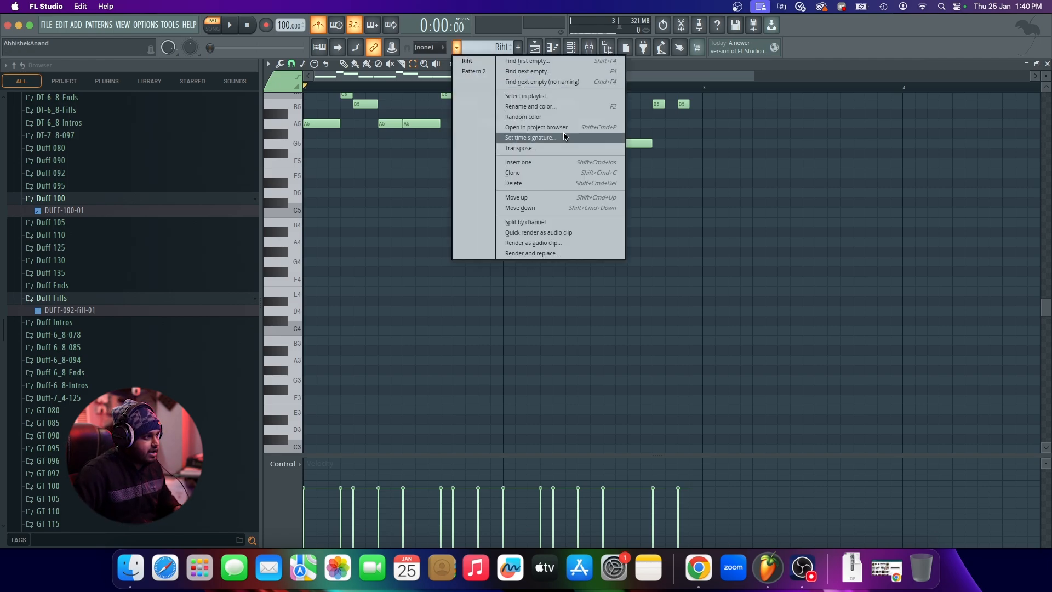
click(564, 106)
text(Right Hand)
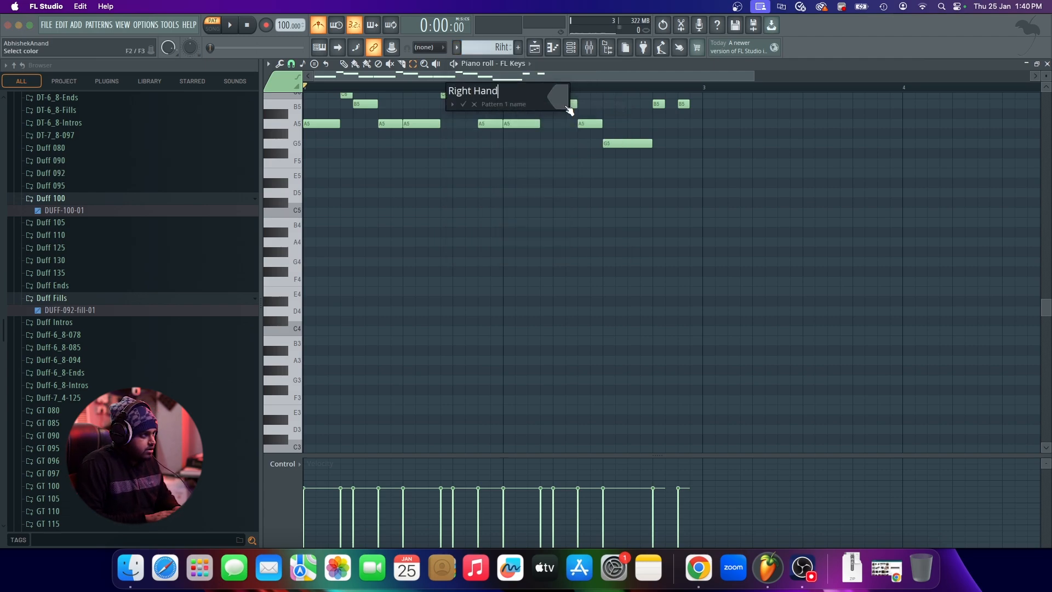
key(Return)
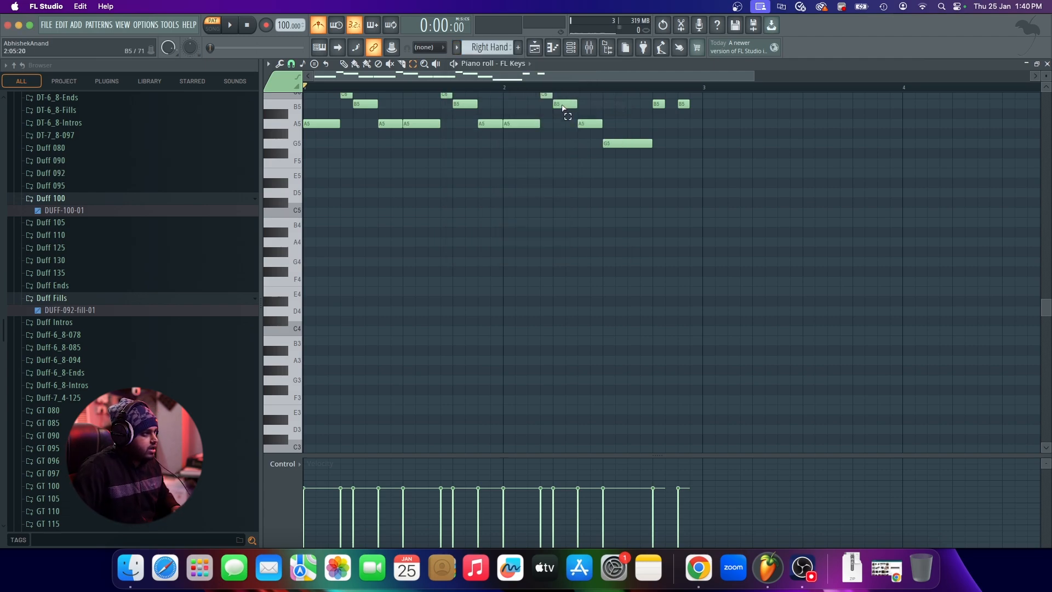
Rename Pattern 2, which holds the chords, as Left Hand and switch back to the Right Hand pattern
scroll(478, 47, down, 1)
click(460, 48)
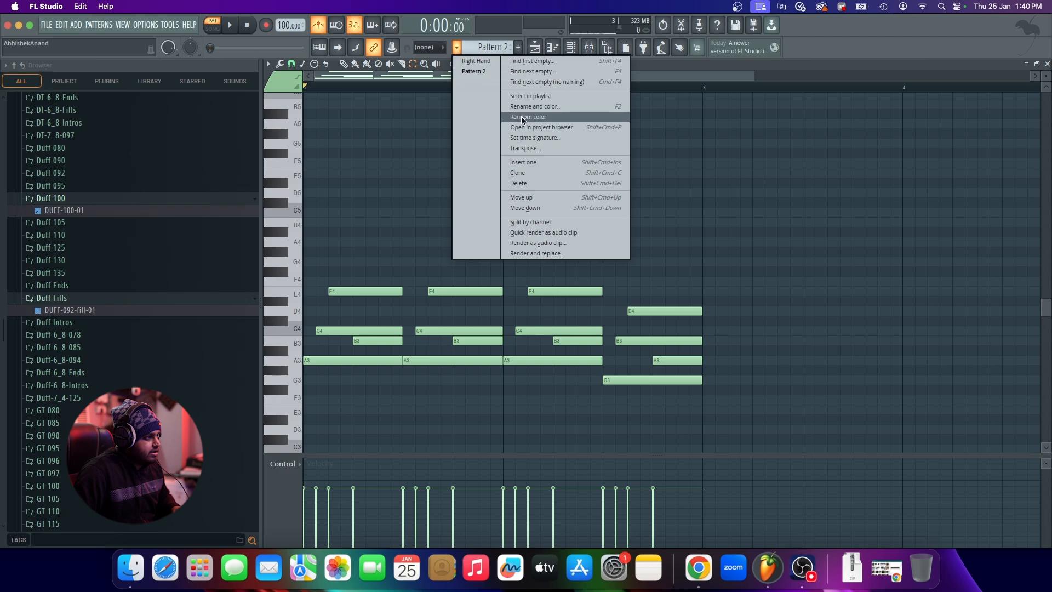
click(528, 109)
text(Left)
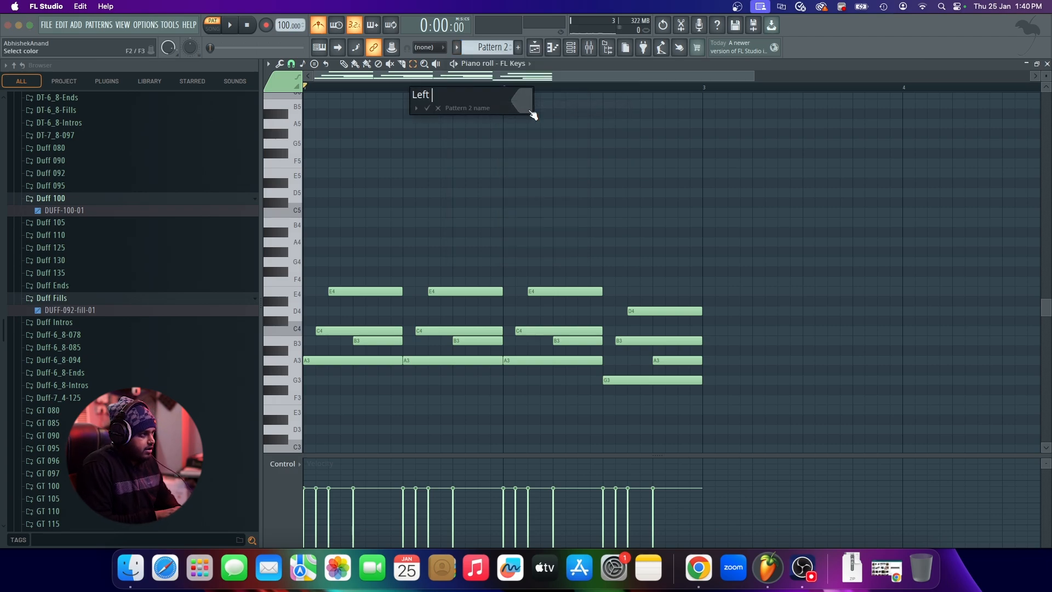
text( Hand)
key(Return)
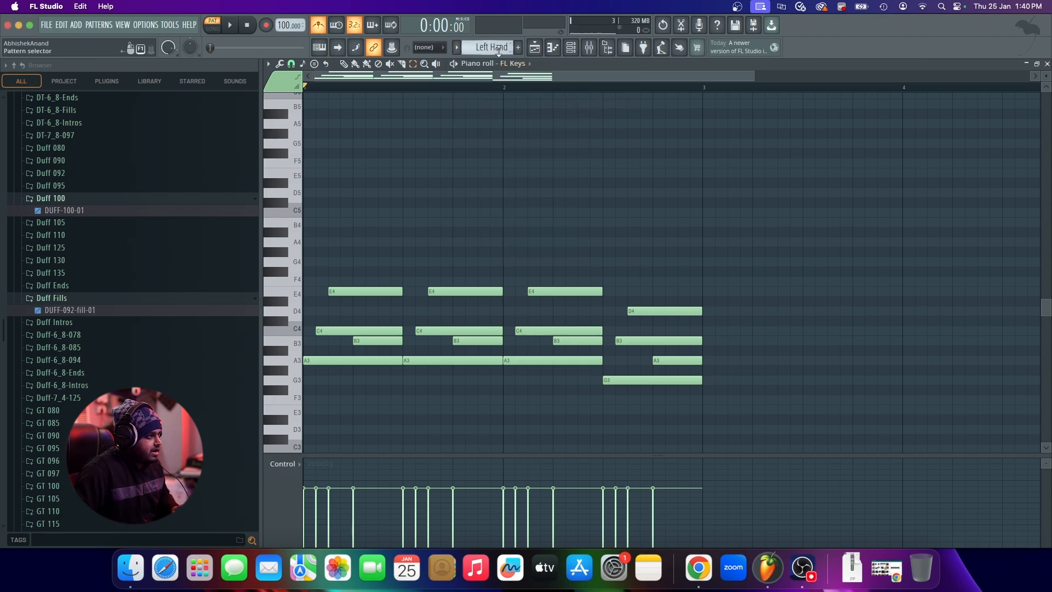
scroll(490, 48, up, 1)
scroll(358, 327, up, 2)
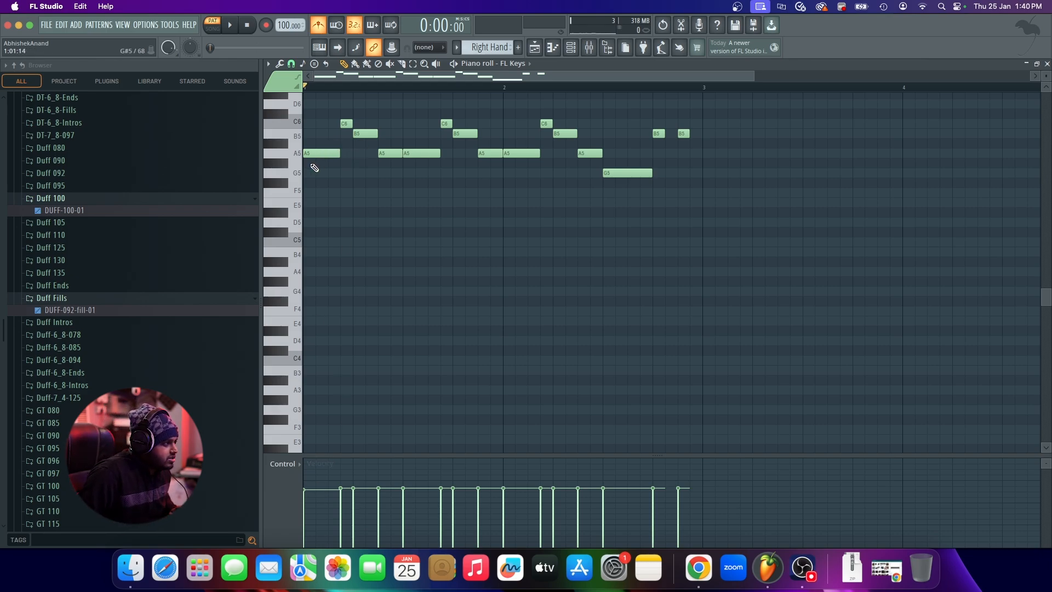
Lengthen the short A5 and B5 melody notes across both bars, extending the final B5 to the end of bar 2, and audition them
ctrl+scroll(315, 168, up, 3)
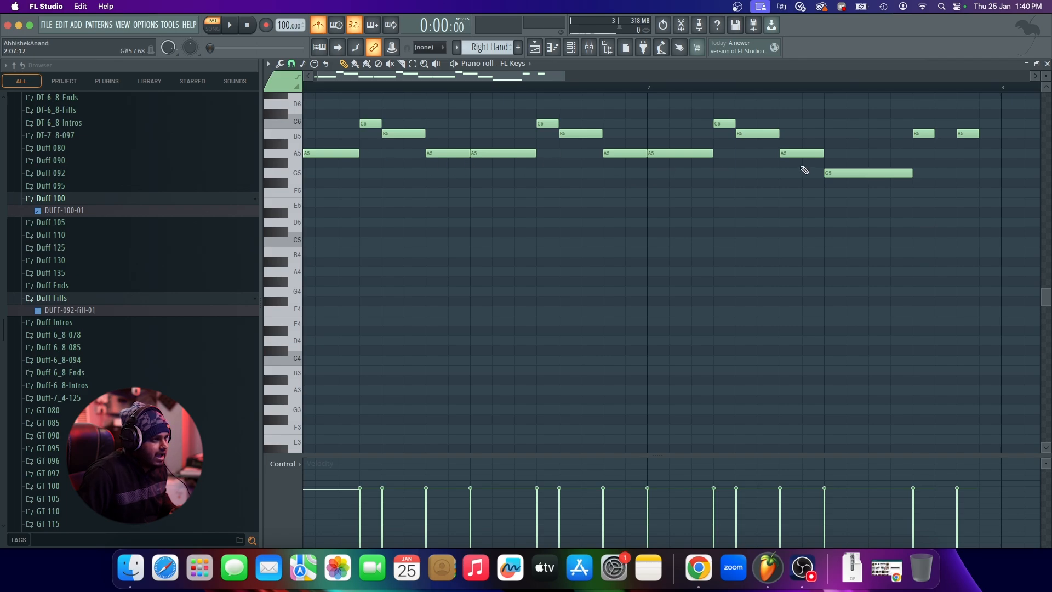
ctrl+scroll(753, 172, down, 1)
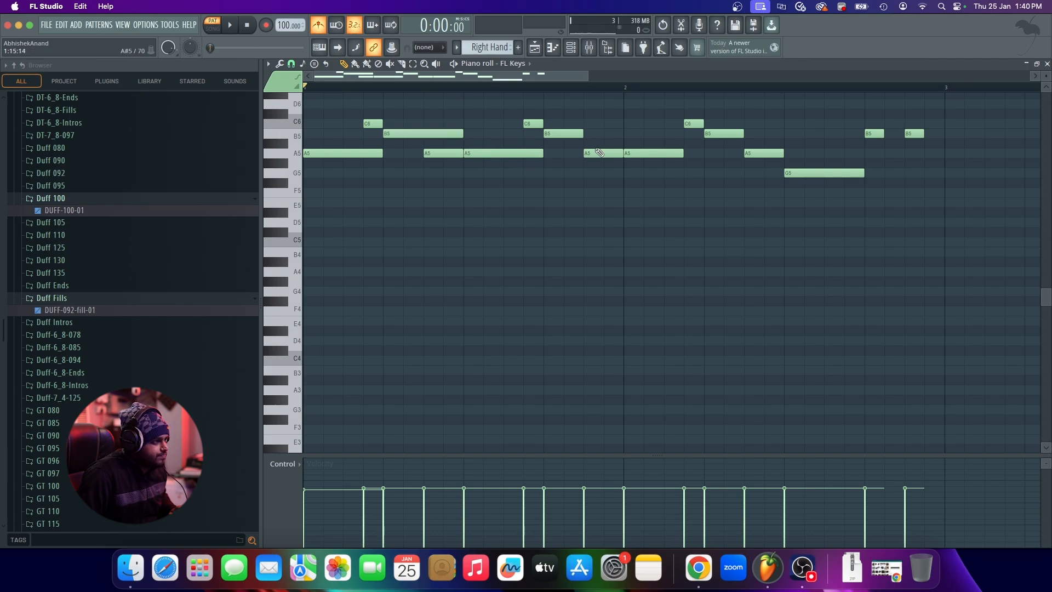
drag(582, 136, 622, 136)
ctrl+scroll(526, 192, down, 2)
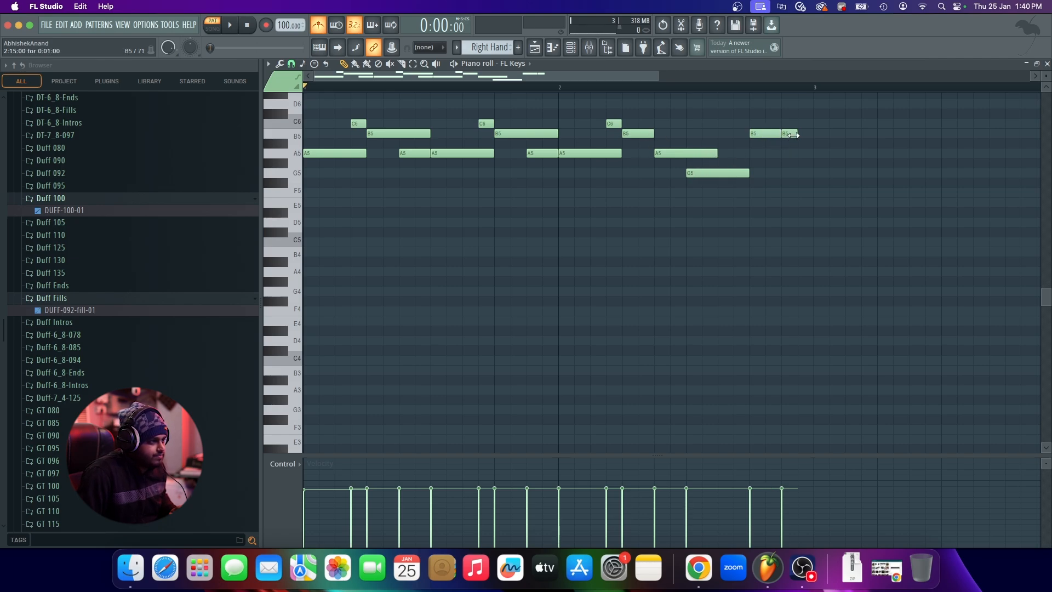
key(space)
ctrl+scroll(389, 312, down, 1)
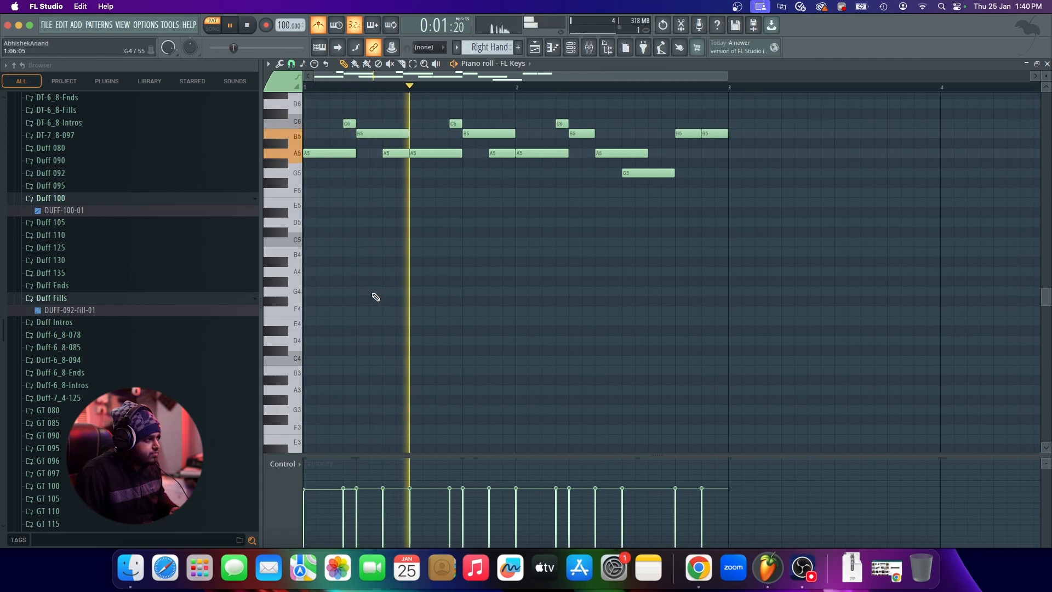
key(space)
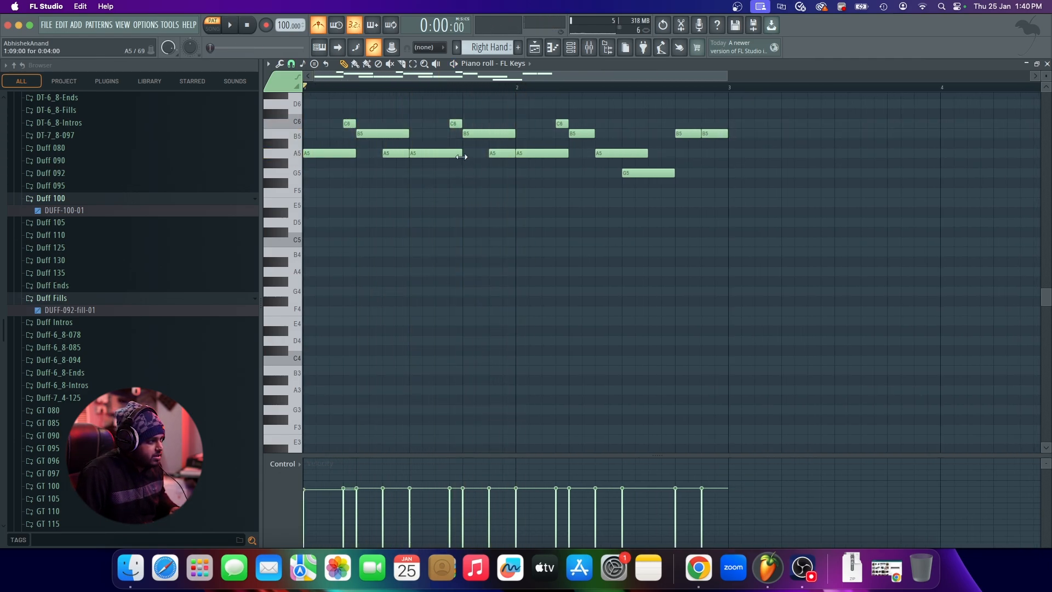
Extend the opening A5, the longer A5 in mid-bar 1 and bar 2's first A5 to meet the following A5 notes, auditioning the melody
key(space)
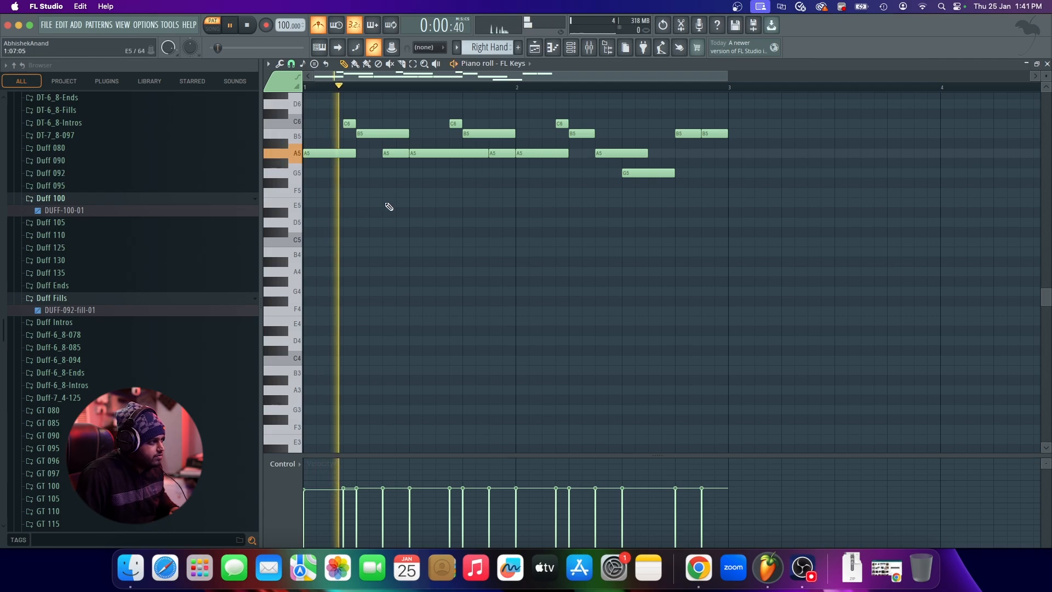
key(space)
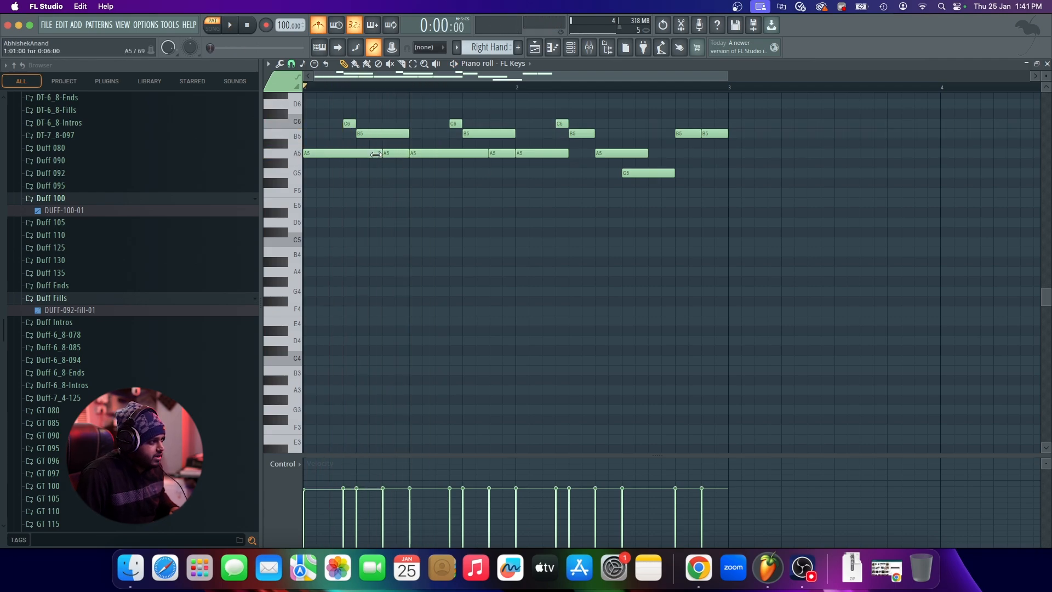
key(space)
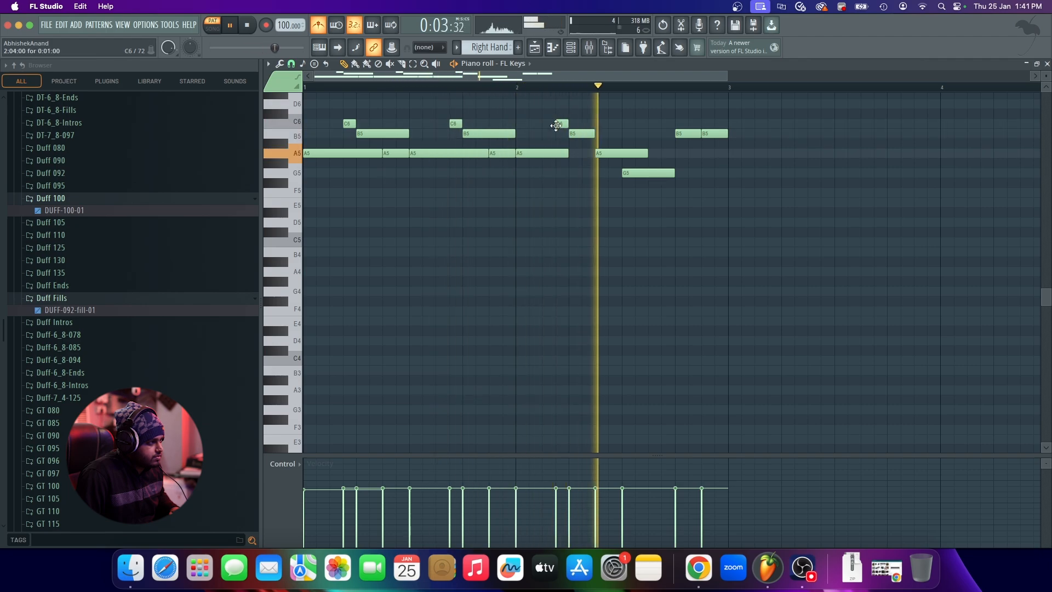
key(space)
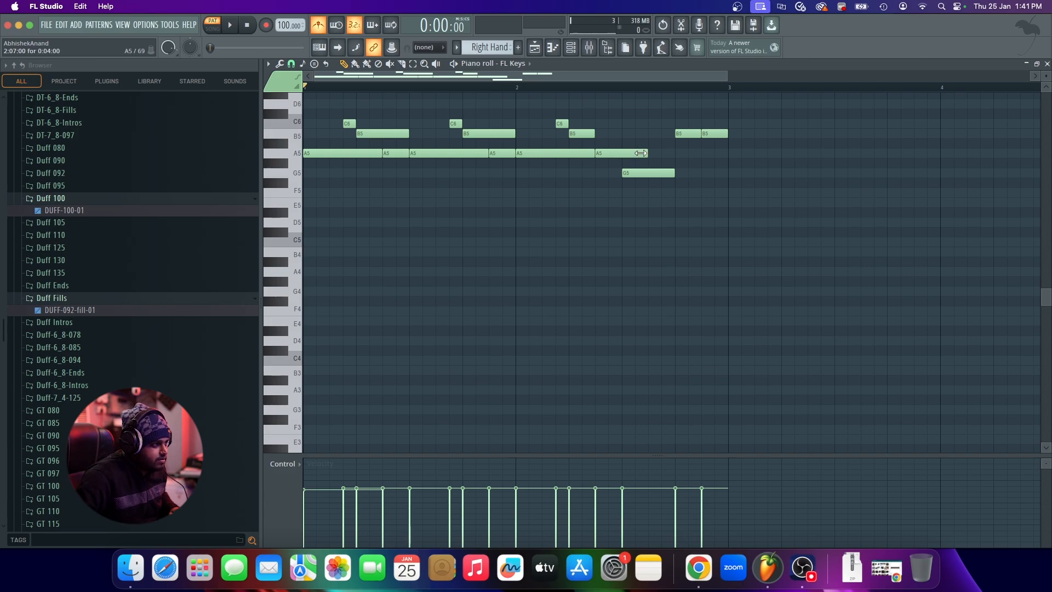
Extend the last A5 to the start of the closing B5 pair and the G5 to the end of bar 2, with the melody playing
key(space)
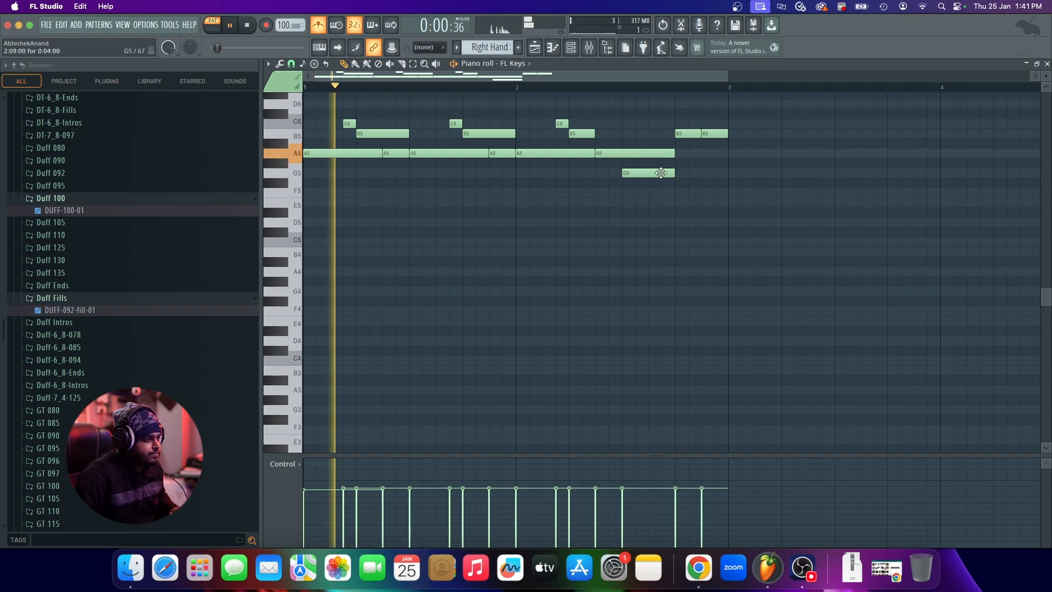
scroll(647, 165, down, 2)
drag(615, 172, 658, 177)
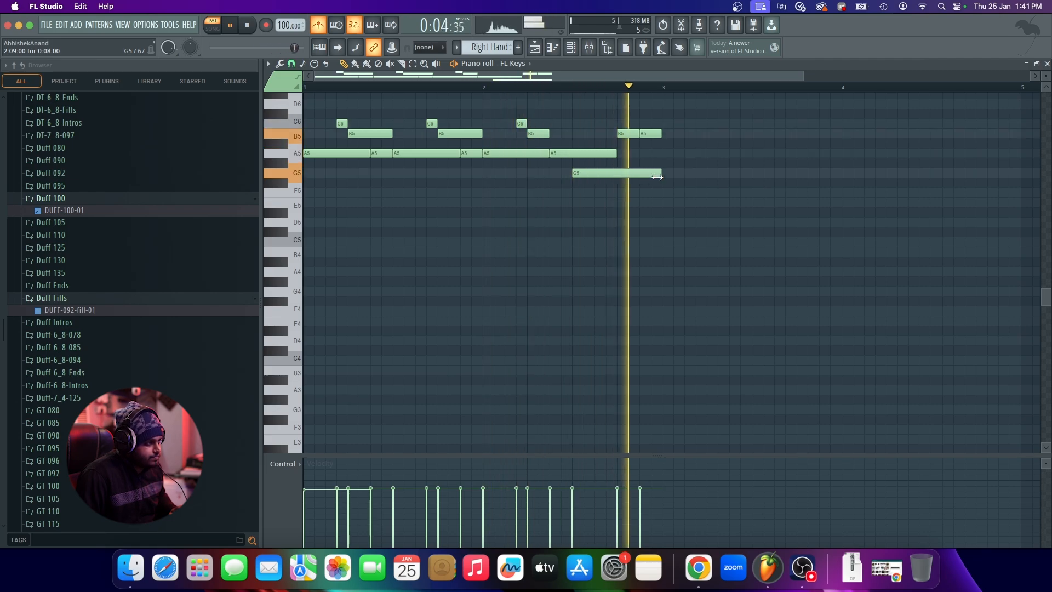
key(space)
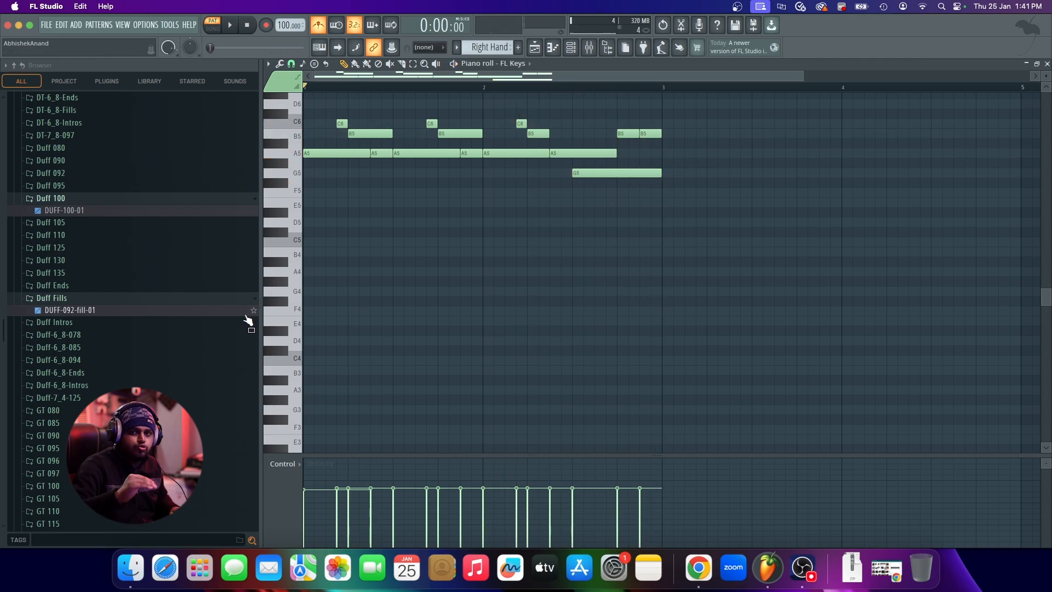
Try different velocities for the opening A5, C6 and B5 melody notes, auditioning the changes
scroll(281, 486, up, 3)
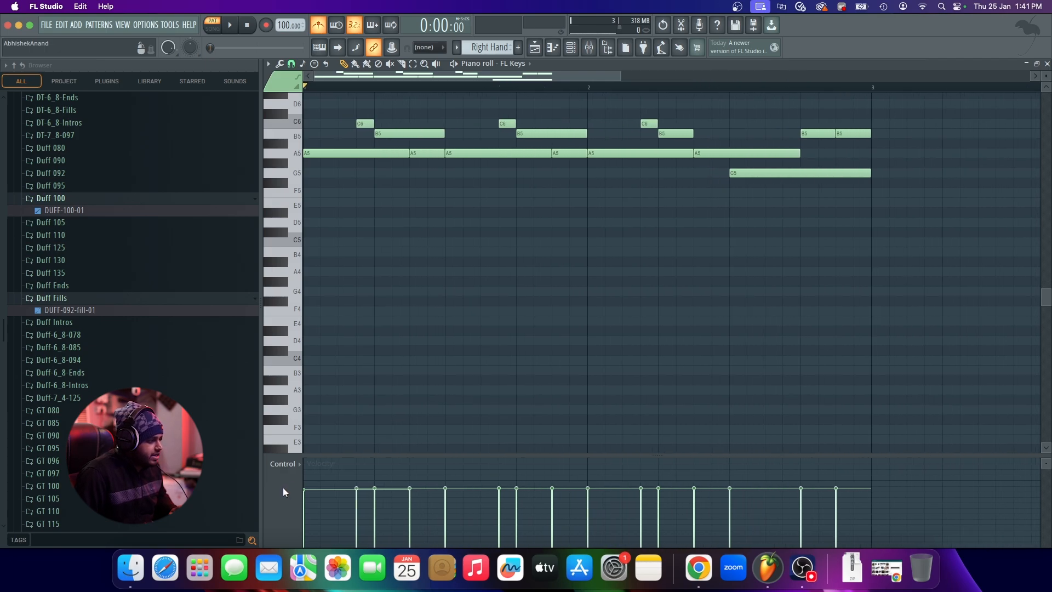
mouse_move(317, 511)
mouse_down()
mouse_move(308, 498)
mouse_move(347, 510)
mouse_up()
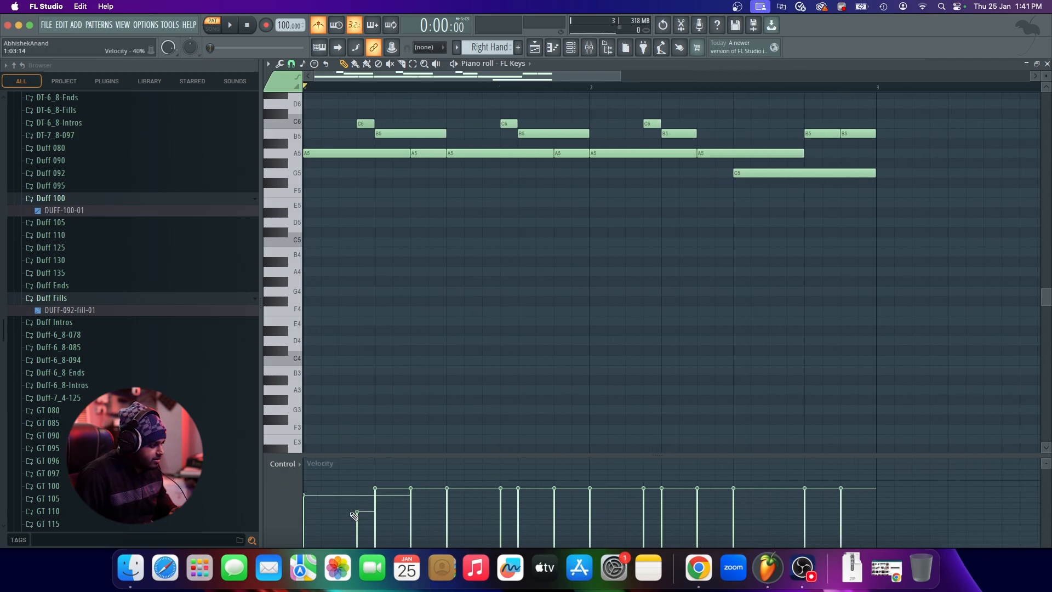
click(380, 501)
key(space)
key(space)
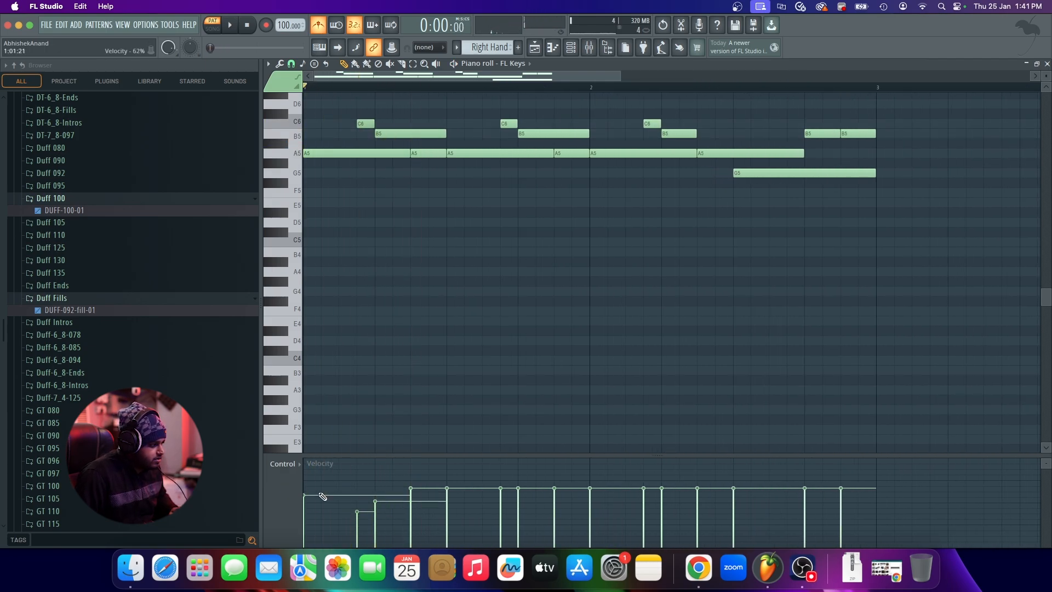
mouse_move(318, 496)
mouse_down()
mouse_move(316, 516)
mouse_move(331, 510)
mouse_move(331, 482)
mouse_move(335, 493)
mouse_move(375, 490)
mouse_up()
key(space)
key(space)
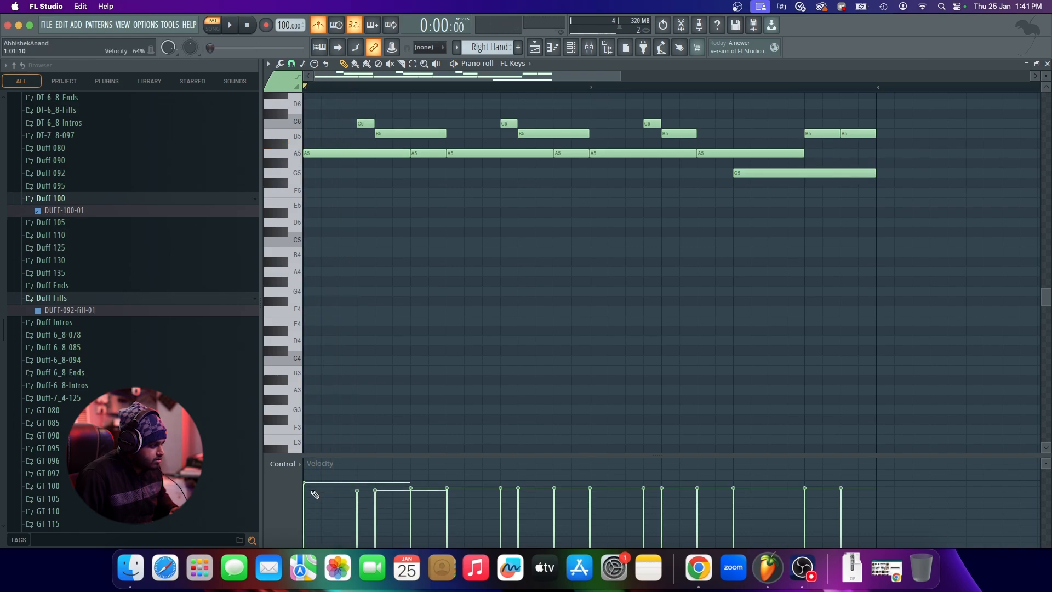
Rebalance the opening melody velocities by ear, keeping the first C6 softer than the B5 that follows it
key(space)
click(381, 505)
key(space)
key(space)
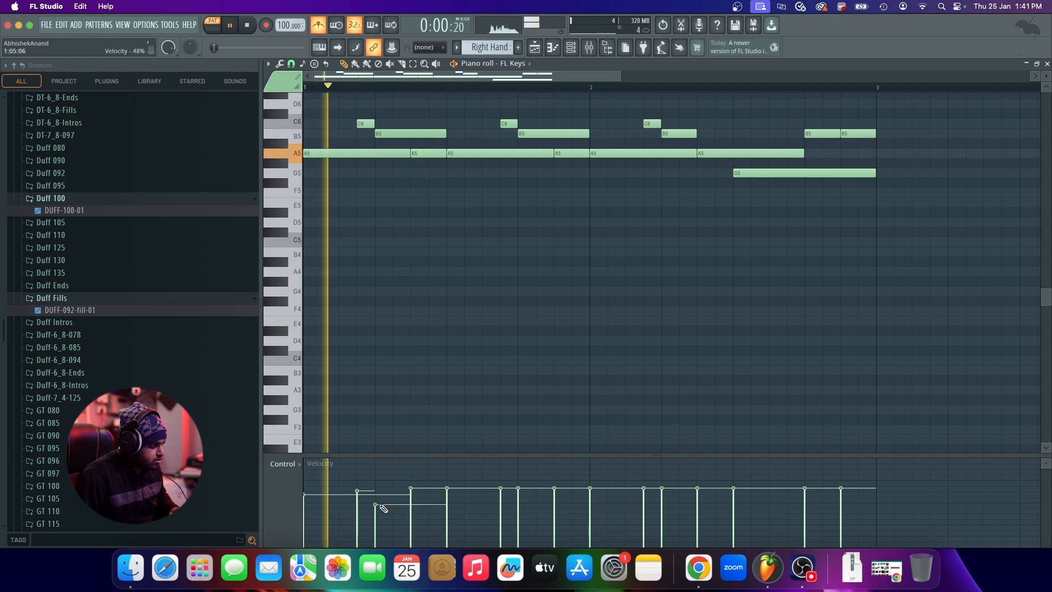
key(space)
click(411, 504)
key(space)
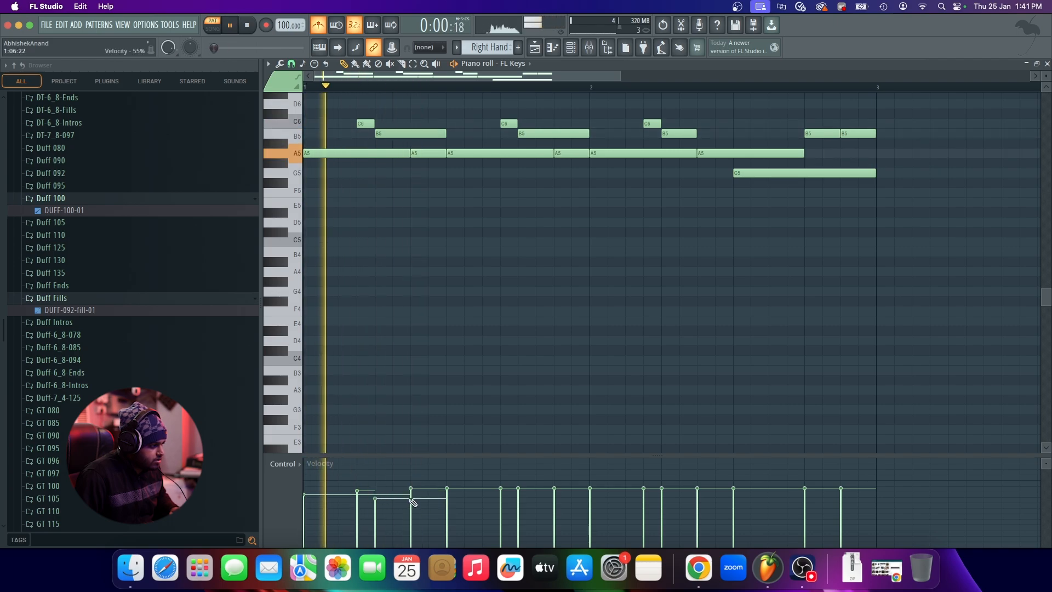
key(space)
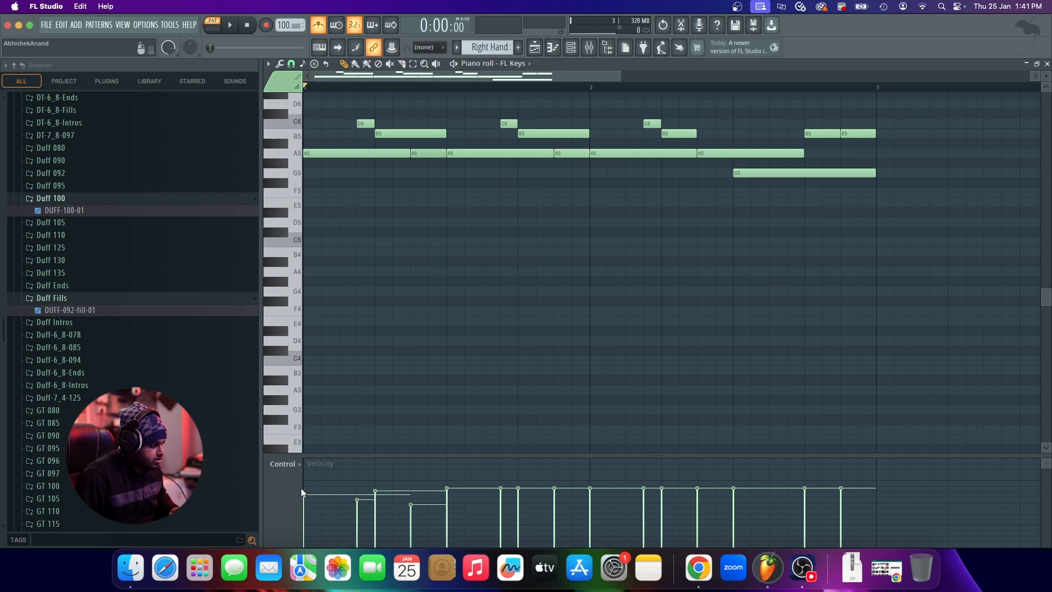
Fine-tune the velocities of the first and second A5 notes in bar 1, leaving the first louder, and audition the result
key(space)
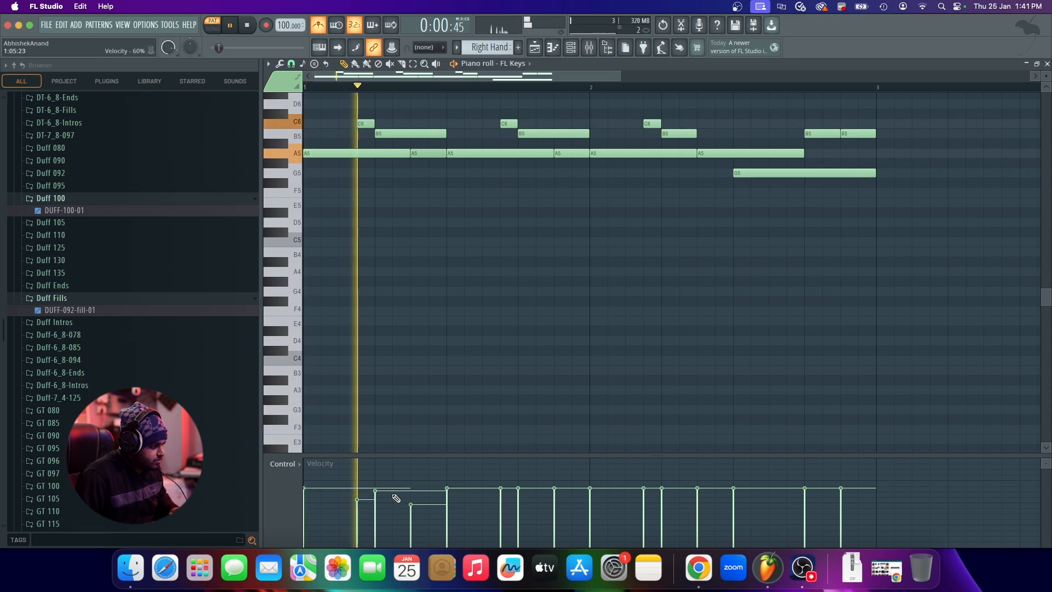
key(space)
click(315, 492)
key(space)
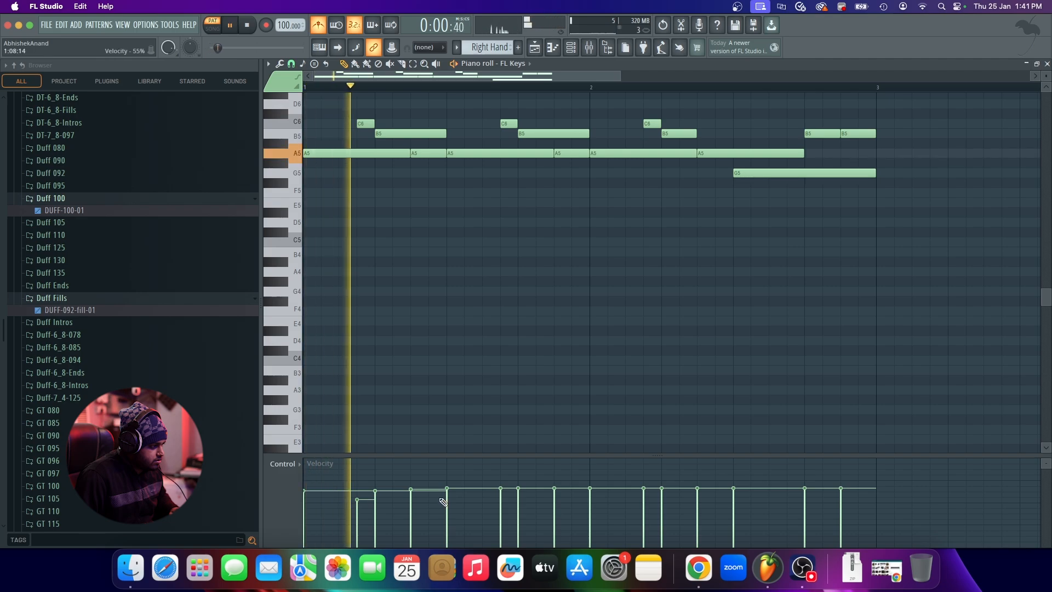
click(418, 499)
key(space)
Vary and lower the velocities from the third A5 of bar 1 through the C6 and B5 of bar 2, auditioning the melody
click(461, 502)
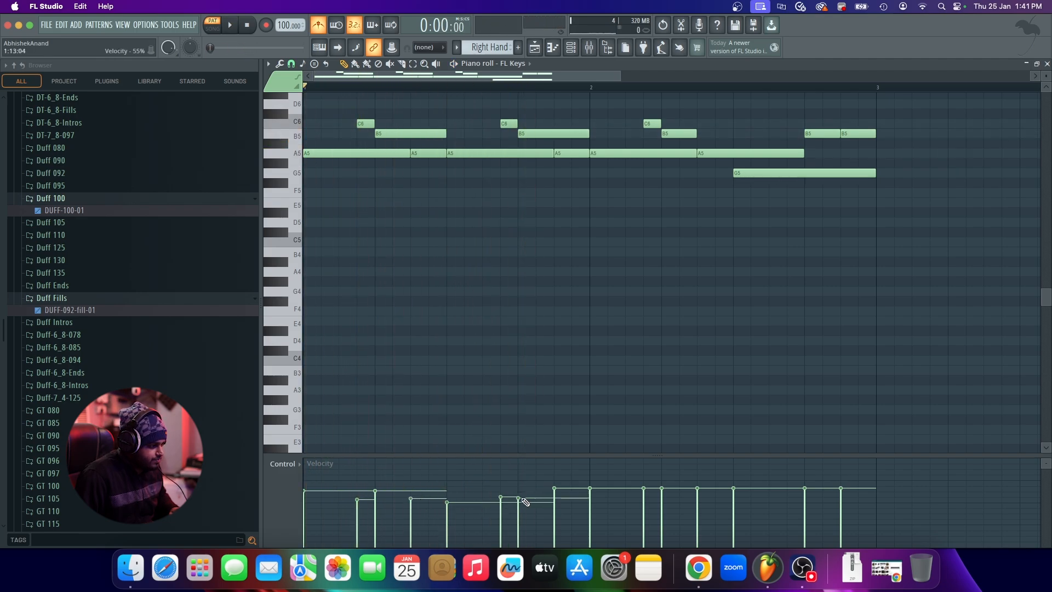
click(599, 508)
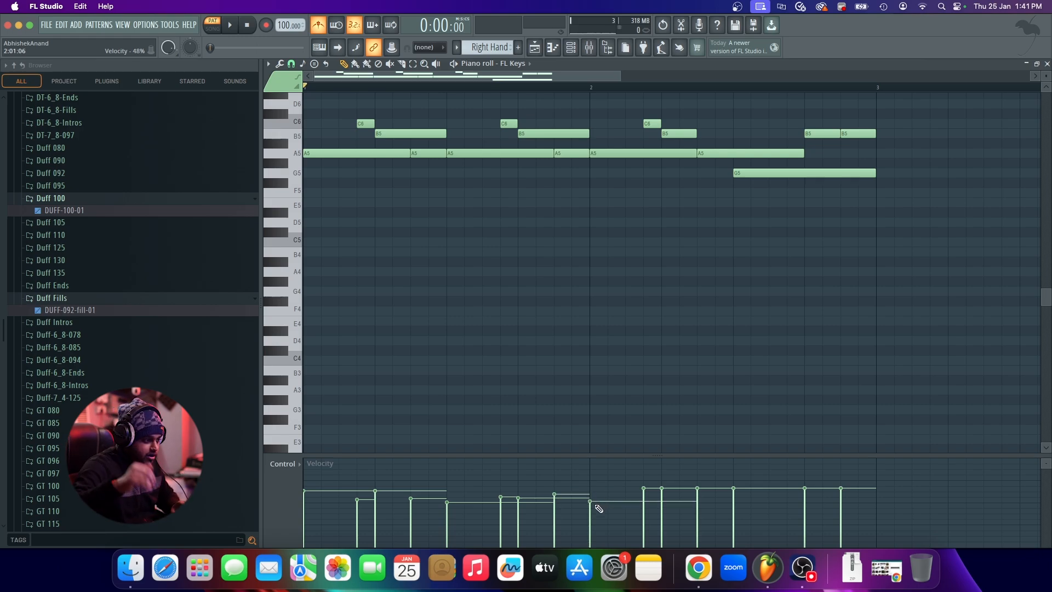
key(space)
click(644, 497)
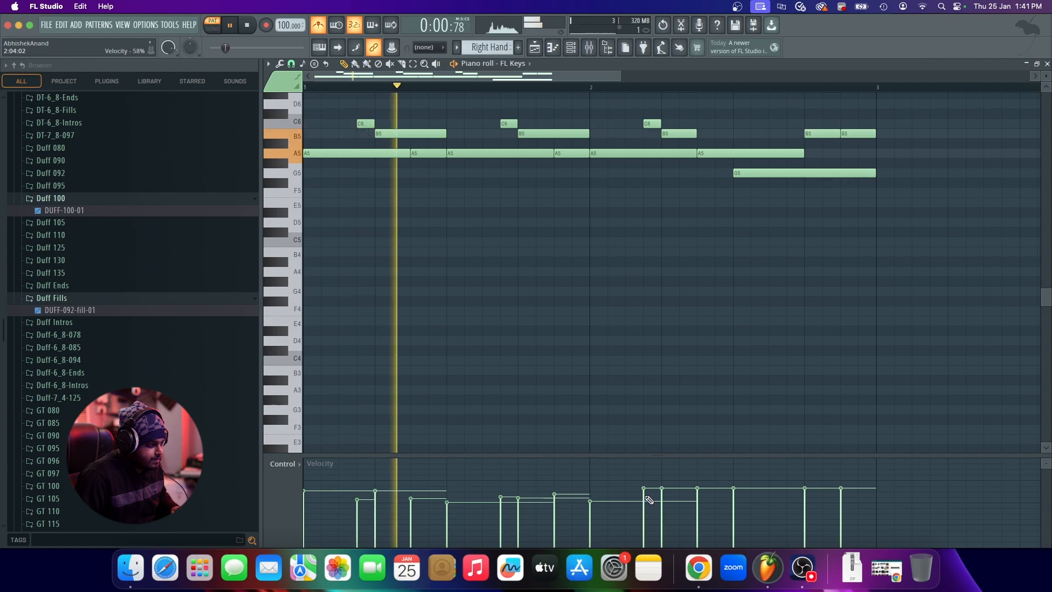
click(662, 499)
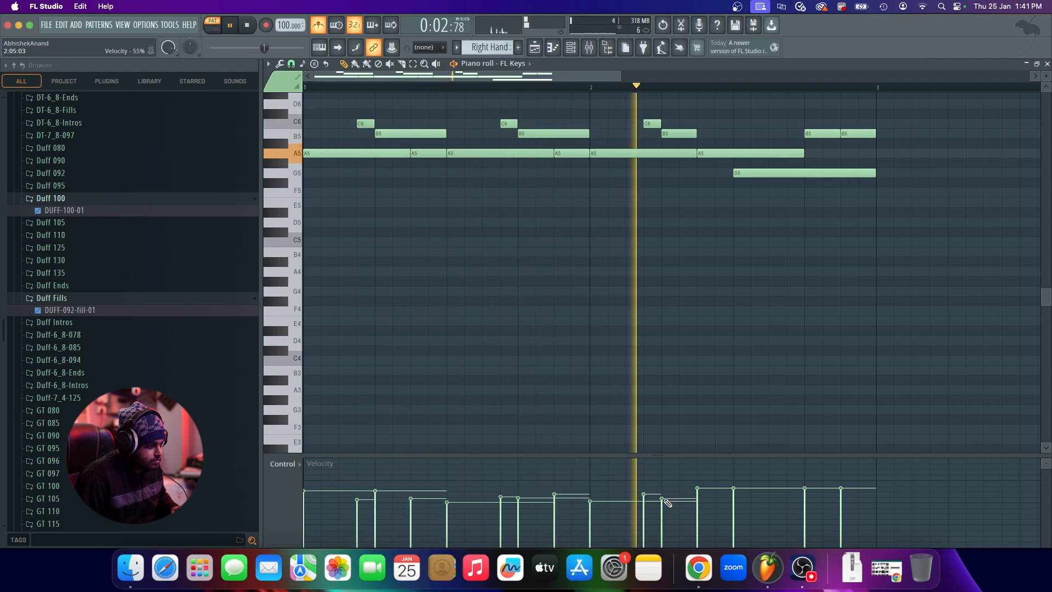
key(space)
key(space)
Lower the velocities of bar 2's last A5, G5 and closing B5 pair, with the first B5 louder than the second, and audition
mouse_move(702, 504)
mouse_down()
mouse_move(813, 516)
mouse_move(847, 499)
mouse_up()
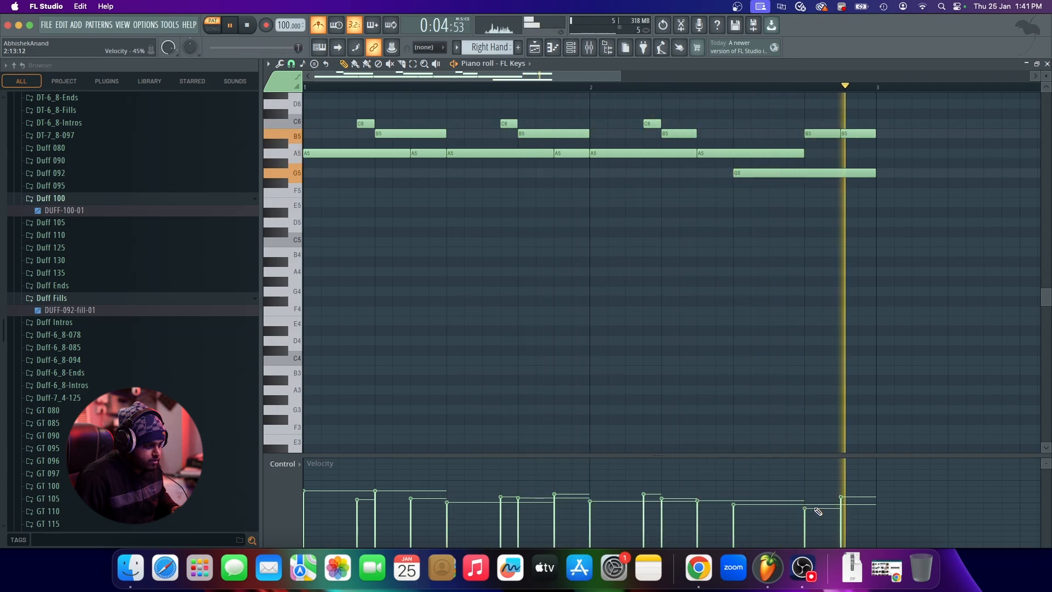
key(space)
drag(819, 510, 816, 495)
key(space)
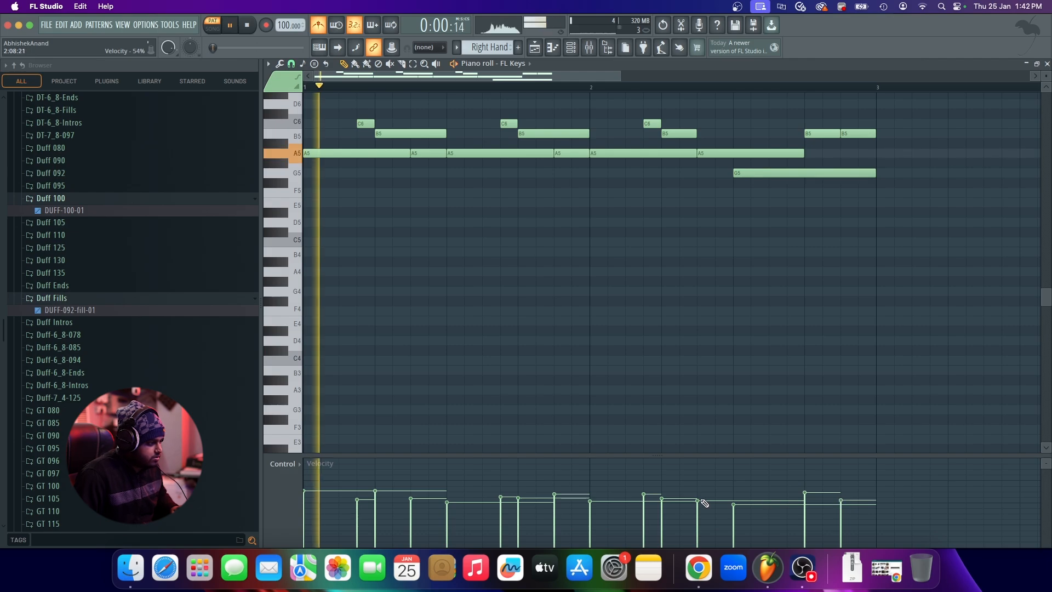
scroll(436, 369, down, 3)
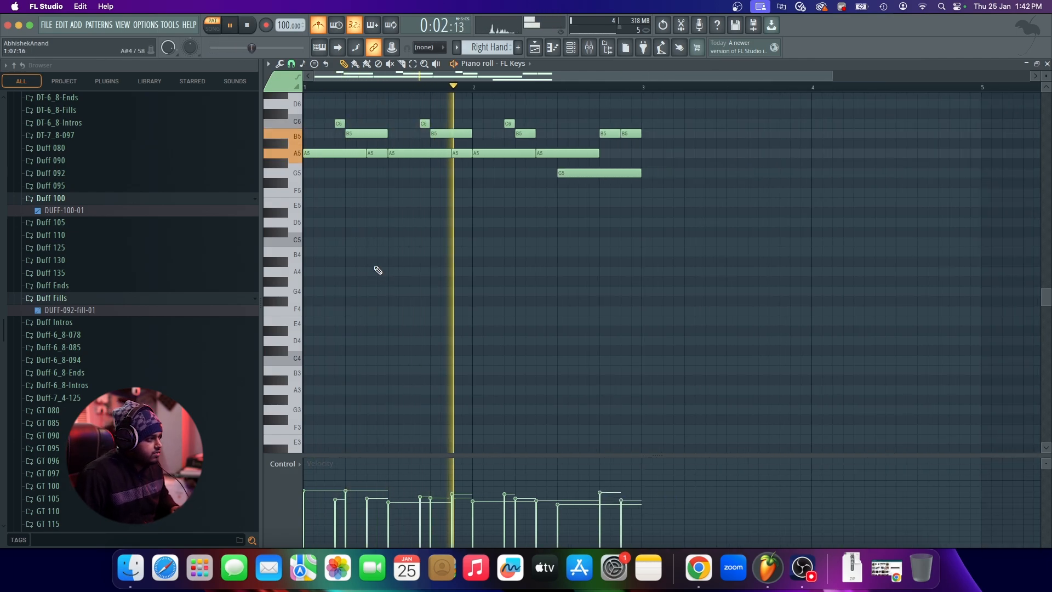
key(space)
Open the Left Hand pattern's FL Keys notes in the piano roll and close the Channel rack
click(571, 51)
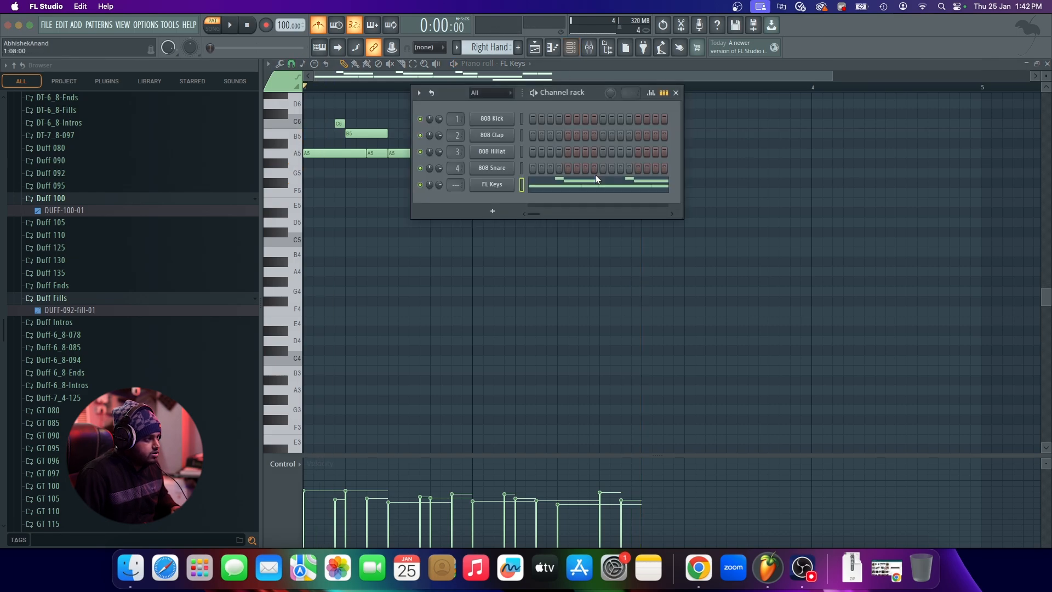
key(F5)
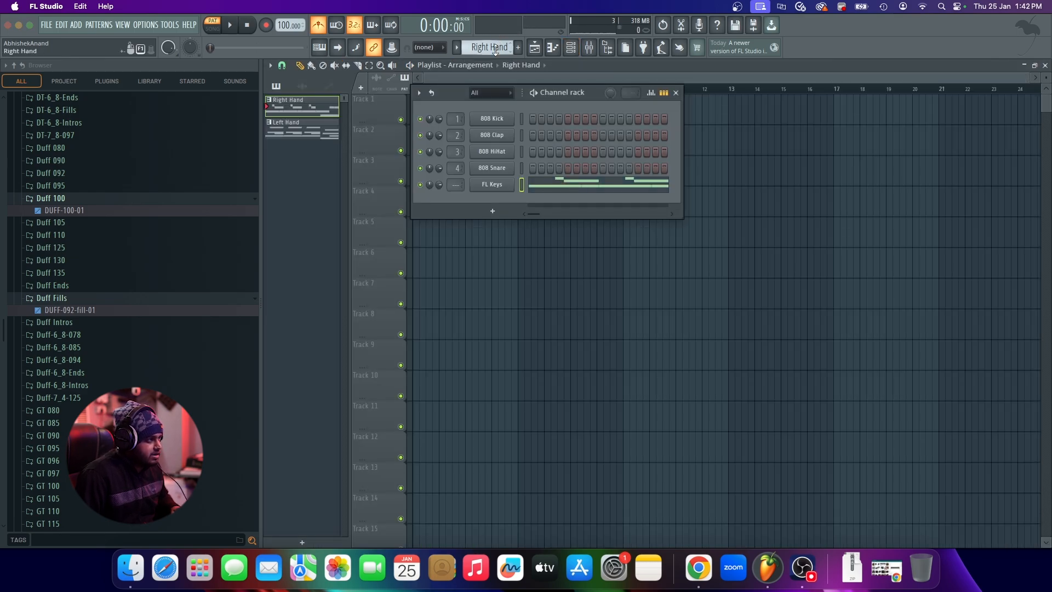
scroll(495, 50, down, 1)
click(601, 187)
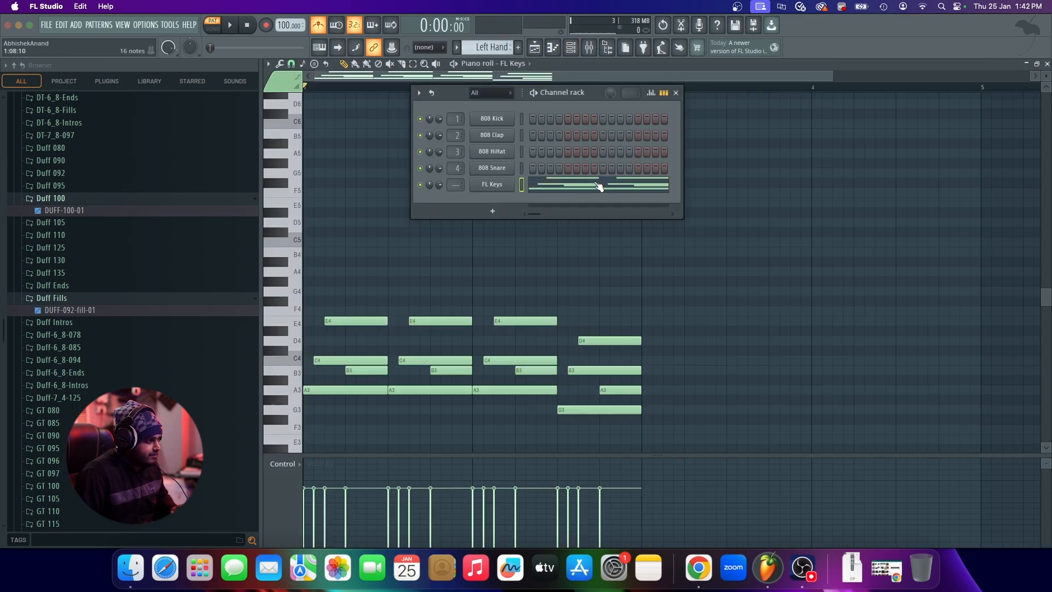
click(675, 93)
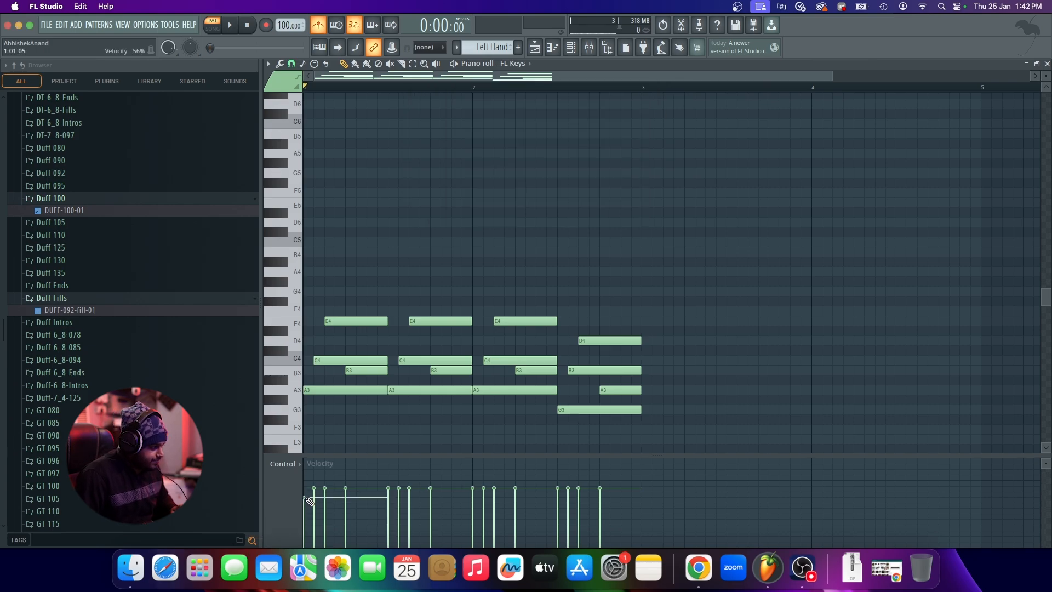
Vary the velocities of the first Left Hand chord's notes, with C4 and E4 softer than B3, auditioning the balance
drag(323, 506, 326, 510)
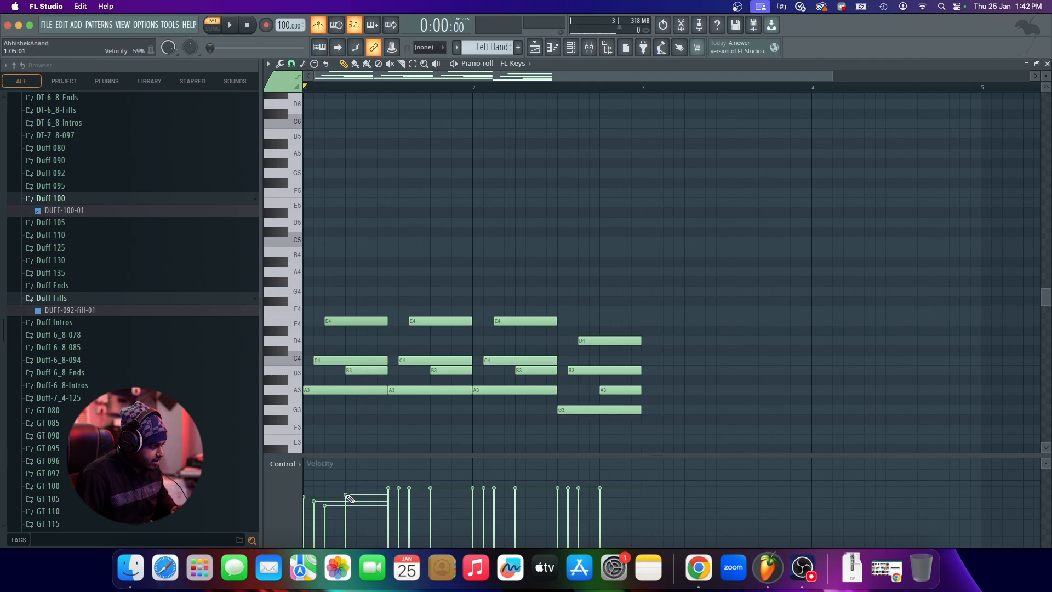
key(space)
key(space)
click(313, 492)
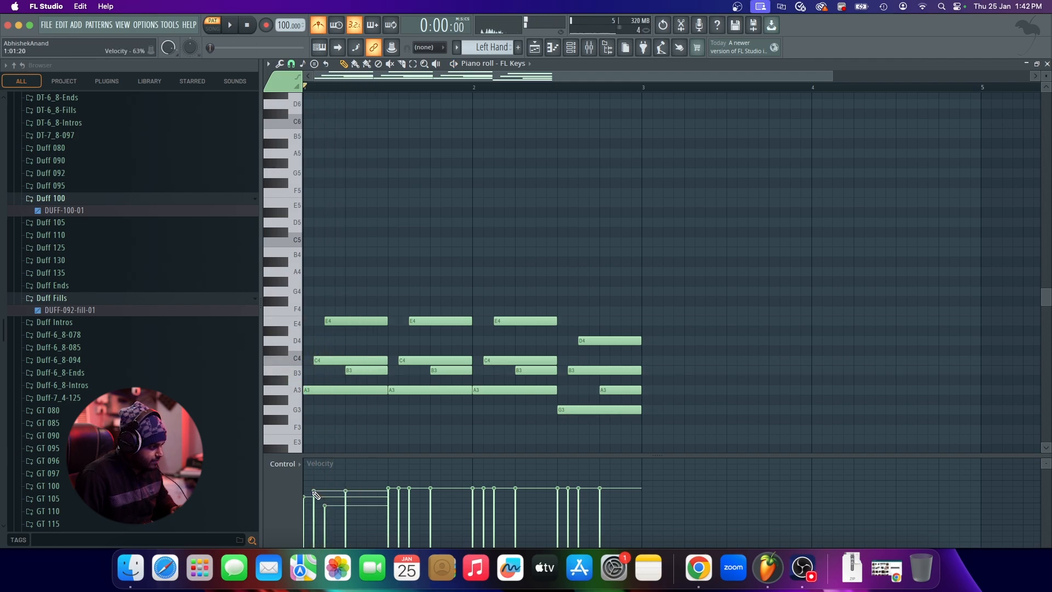
drag(314, 497, 315, 505)
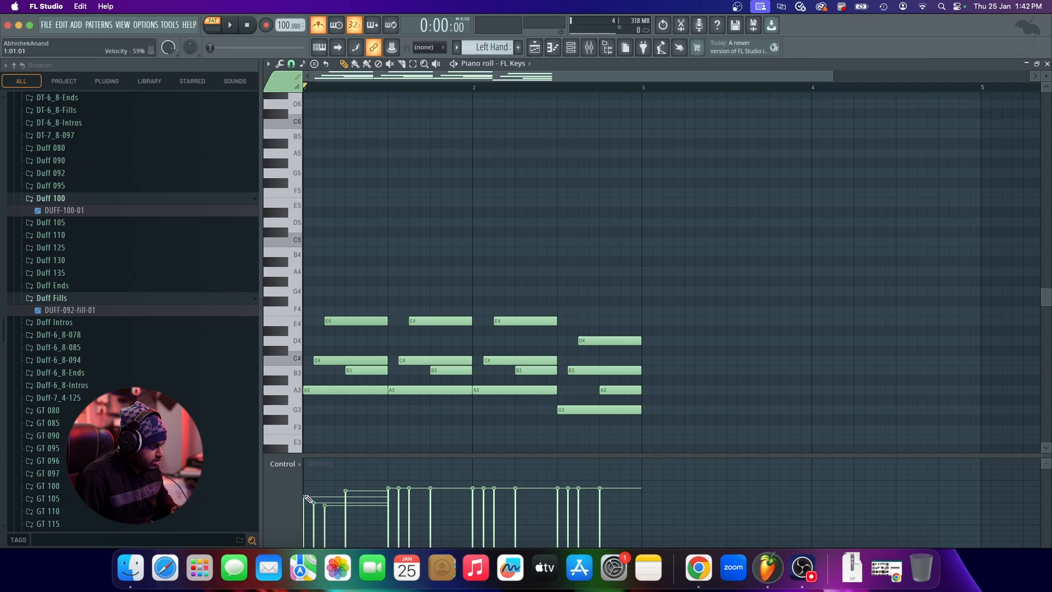
Rebalance the first Left Hand chord's velocities, with A3 loudest and B3 slightly above C4 and E4, auditioning the result
drag(325, 511, 354, 514)
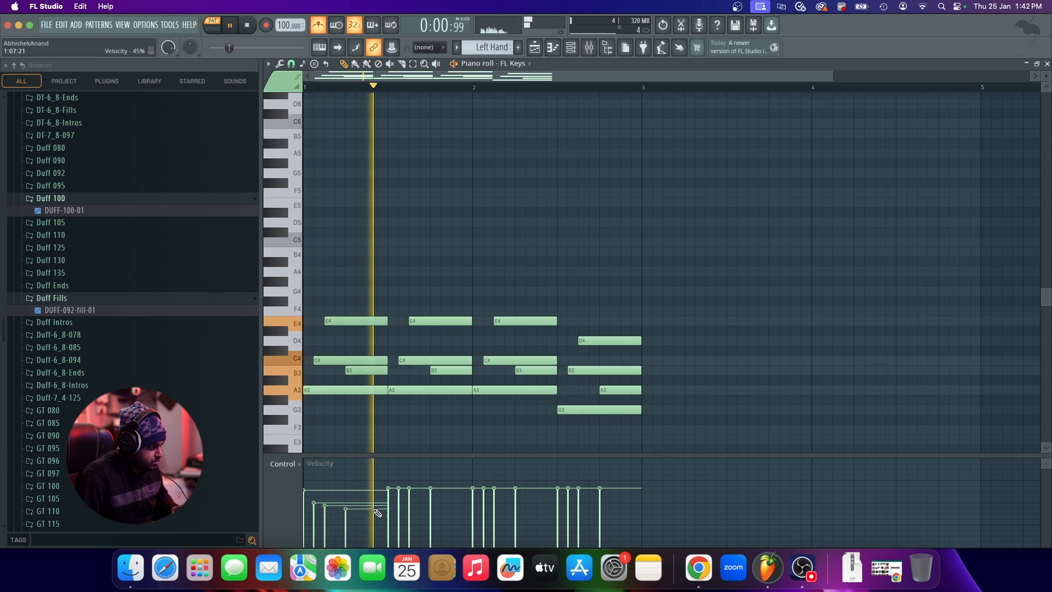
key(space)
click(360, 511)
key(space)
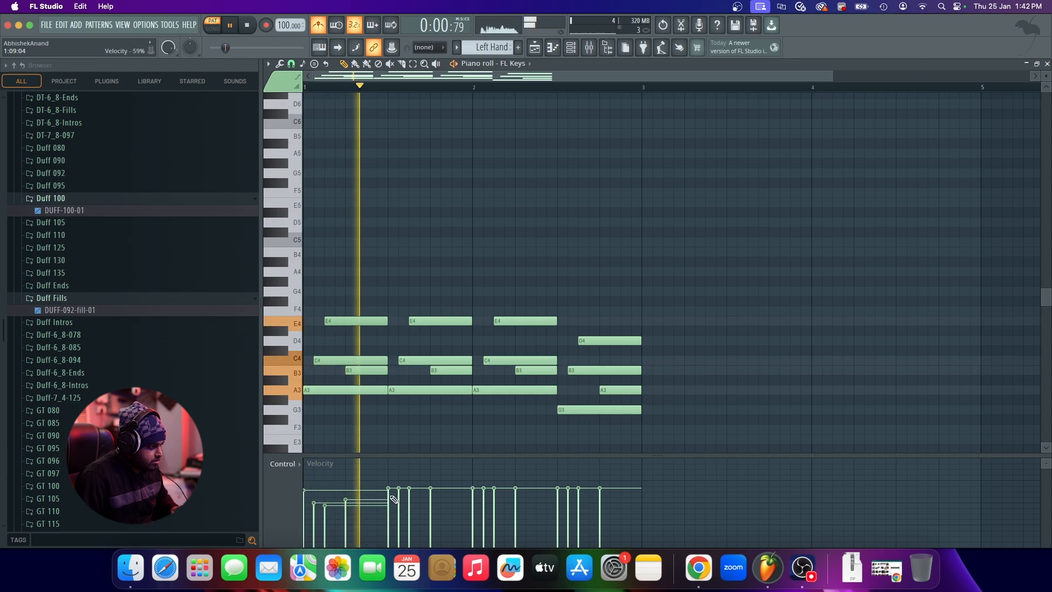
key(space)
Lower the velocities of the second and third Left Hand chords, keeping each A3 loudest and B3 softest, while auditioning
mouse_move(388, 495)
mouse_down()
mouse_move(435, 503)
mouse_move(432, 512)
mouse_up()
key(space)
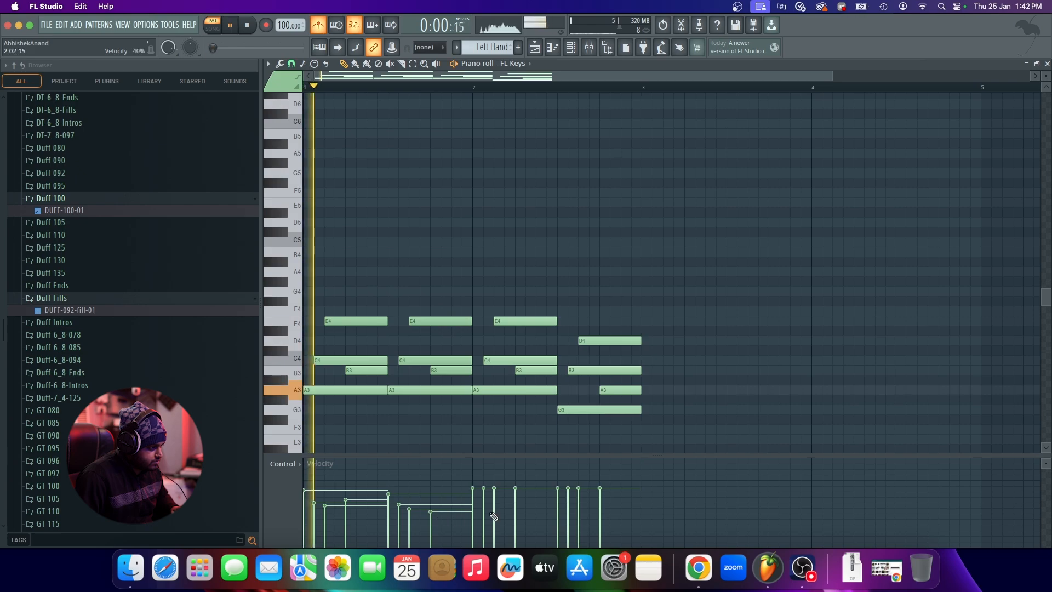
click(475, 495)
click(484, 502)
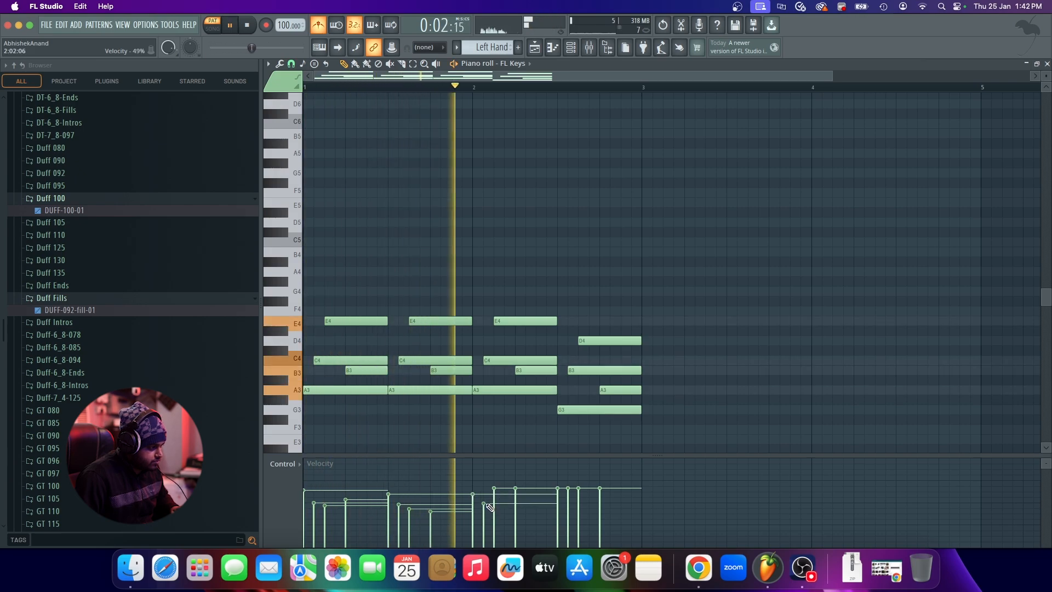
click(495, 496)
click(515, 509)
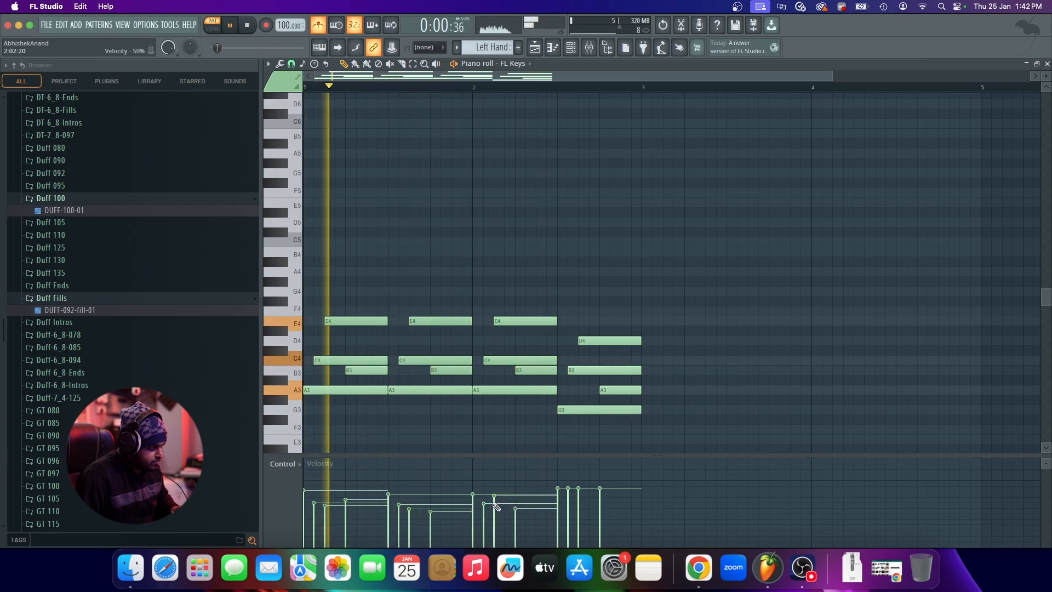
Lower the last chord's velocities with G3 loudest, B3 and D4 softest, and the final A3 in between, auditioning the pattern
click(559, 496)
click(569, 505)
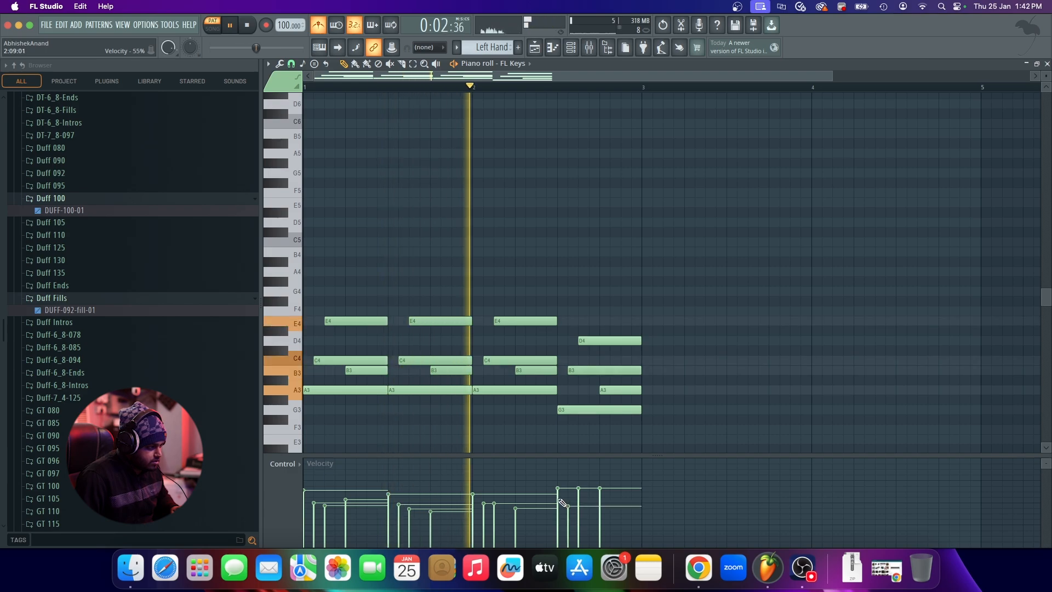
key(space)
click(579, 508)
click(599, 500)
key(space)
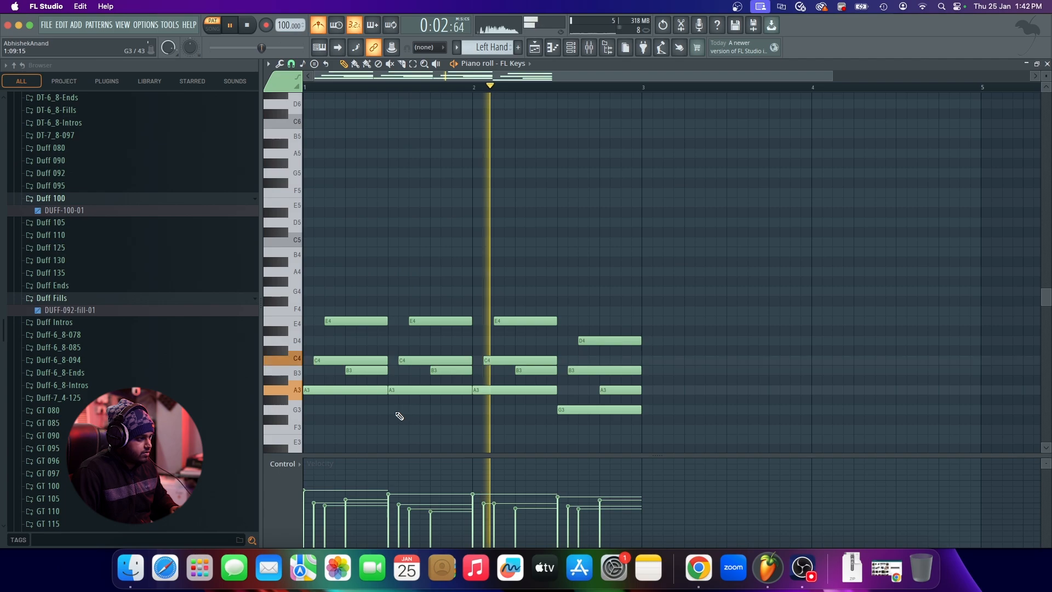
key(space)
Place the Left Hand pattern on playlist Track 1 and the Right Hand pattern on Track 2, both at bar 1, and enable song mode
click(529, 51)
drag(442, 113, 417, 111)
scroll(499, 48, up, 1)
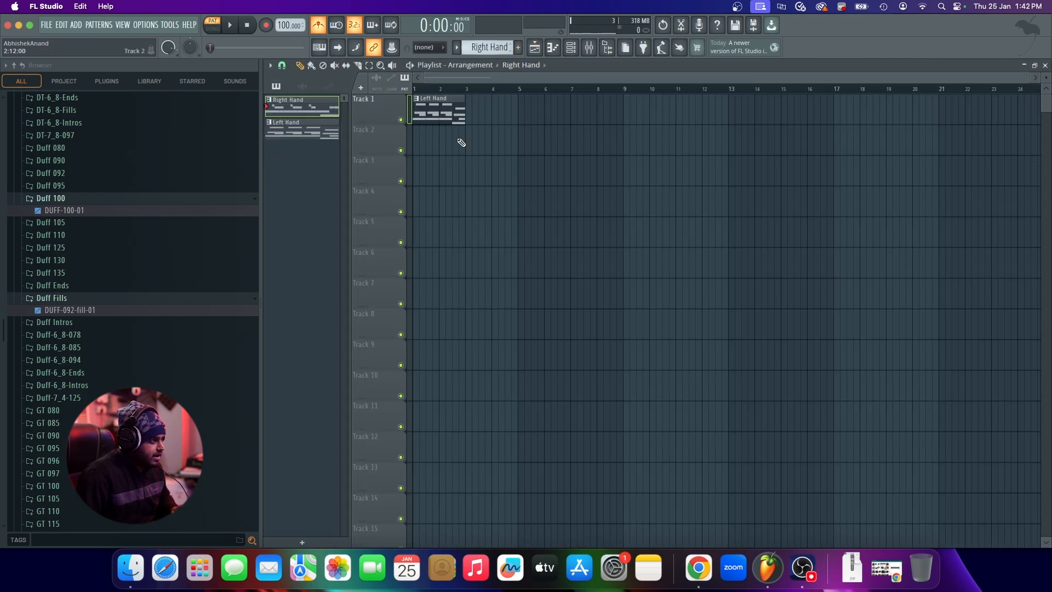
drag(458, 142, 380, 137)
scroll(409, 120, up, 5)
key(l)
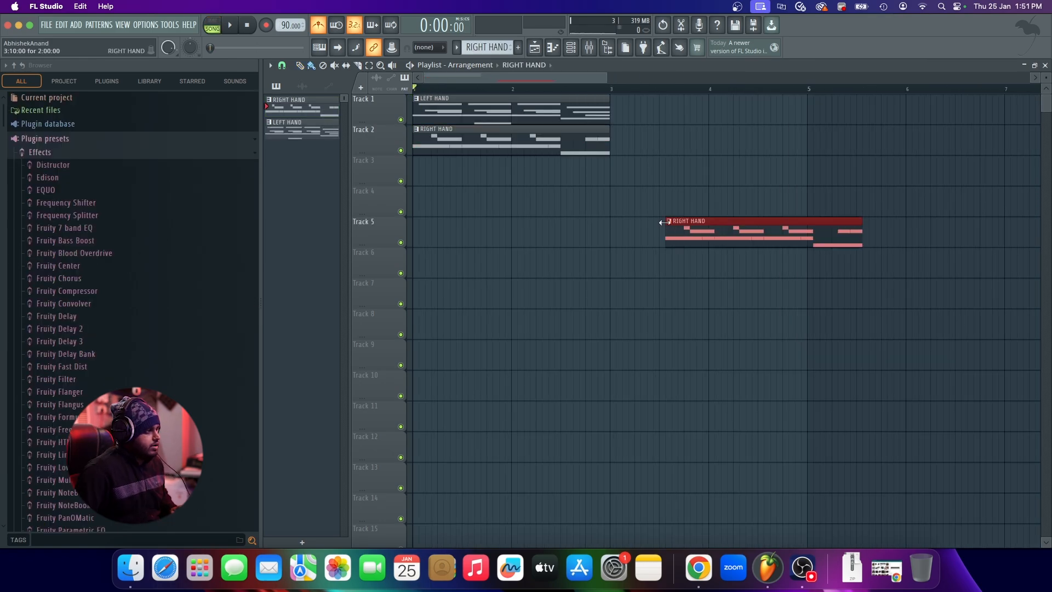
Delete the stray RIGHT HAND clip on Track 5 and open the LEFT HAND clip's notes in the piano roll
key(Delete)
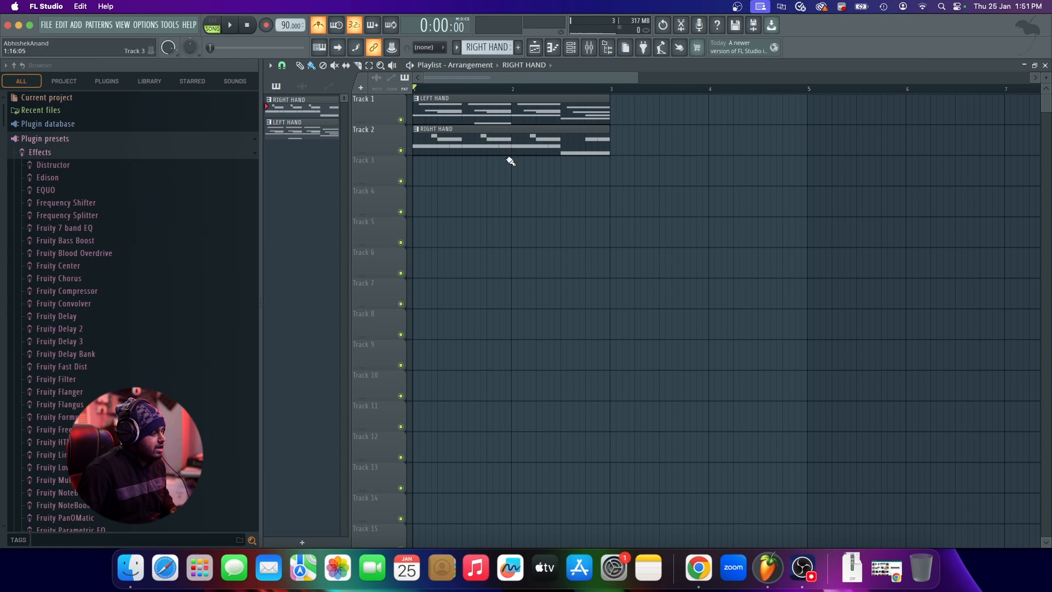
double_click(468, 119)
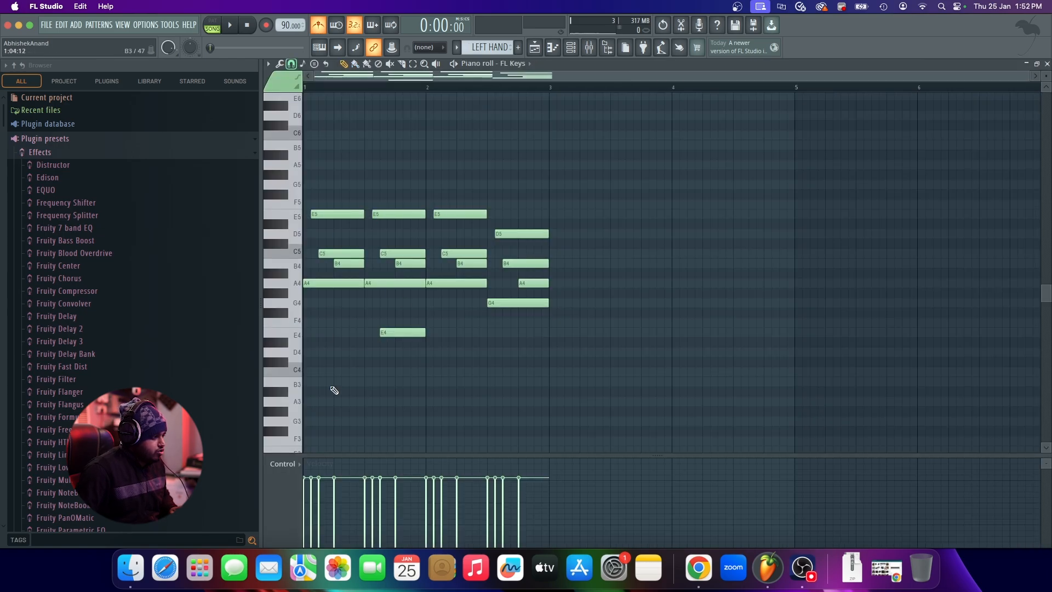
scroll(301, 376, up, 2)
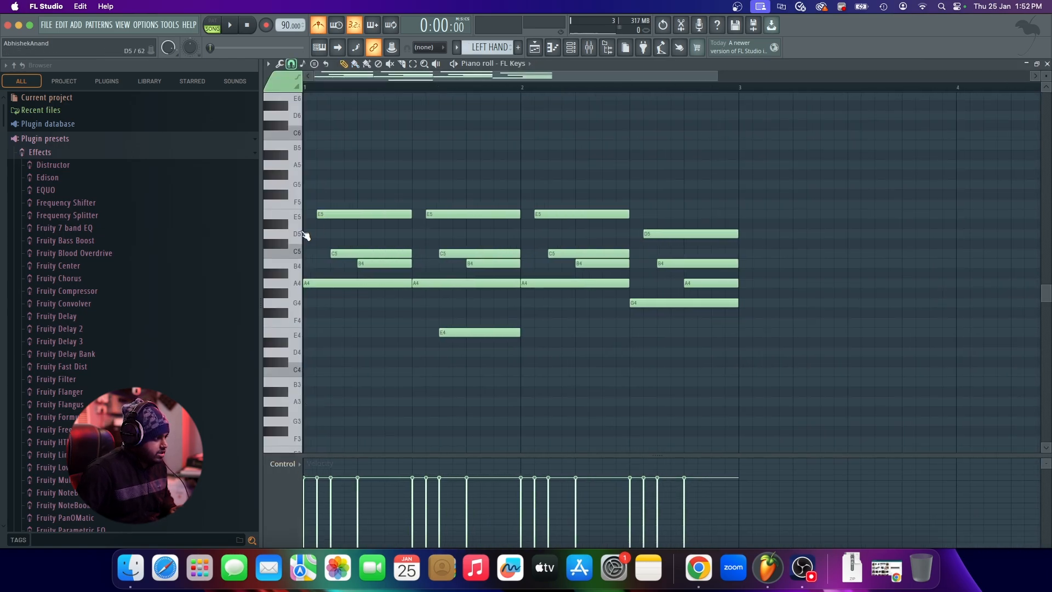
scroll(305, 236, up, 1)
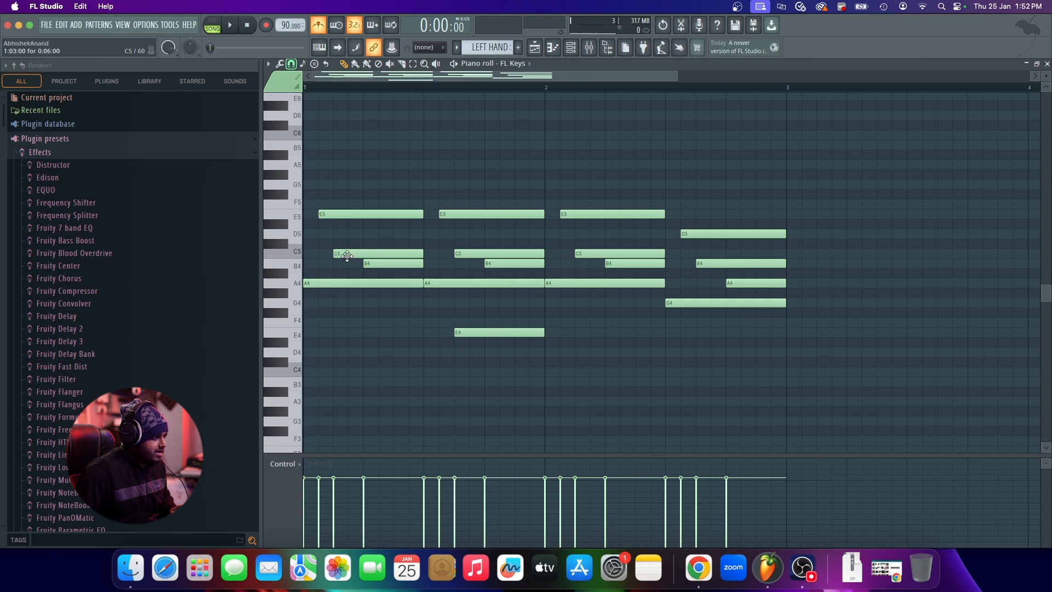
Try swapping the start positions of C5 and E5 in the first chord, audition, and undo the swap
drag(347, 255, 332, 255)
mouse_move(334, 215)
mouse_down()
mouse_move(366, 216)
mouse_move(353, 217)
mouse_up()
key(space)
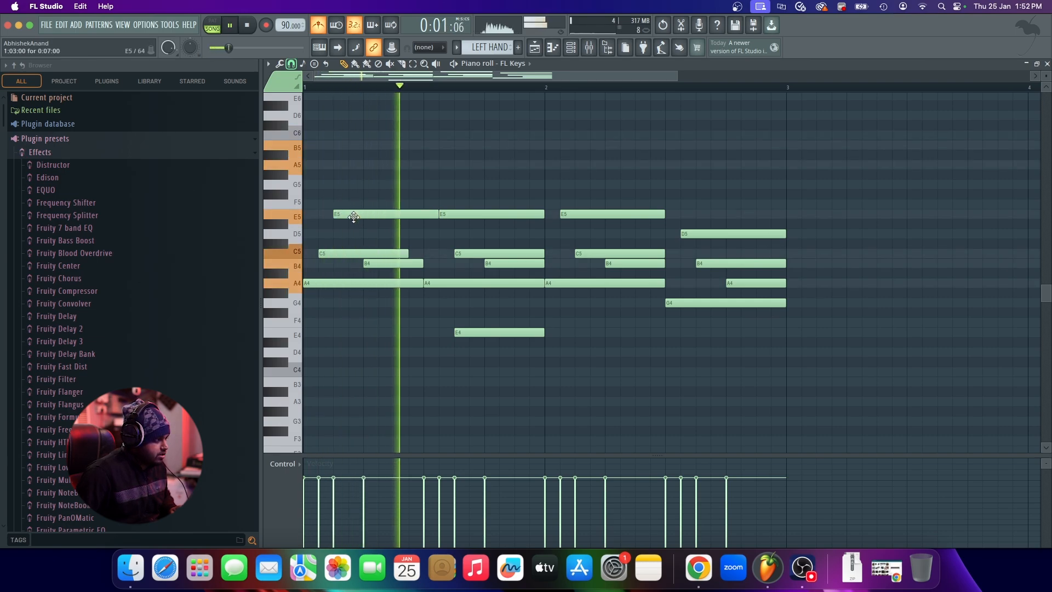
key(space)
key(super+z)
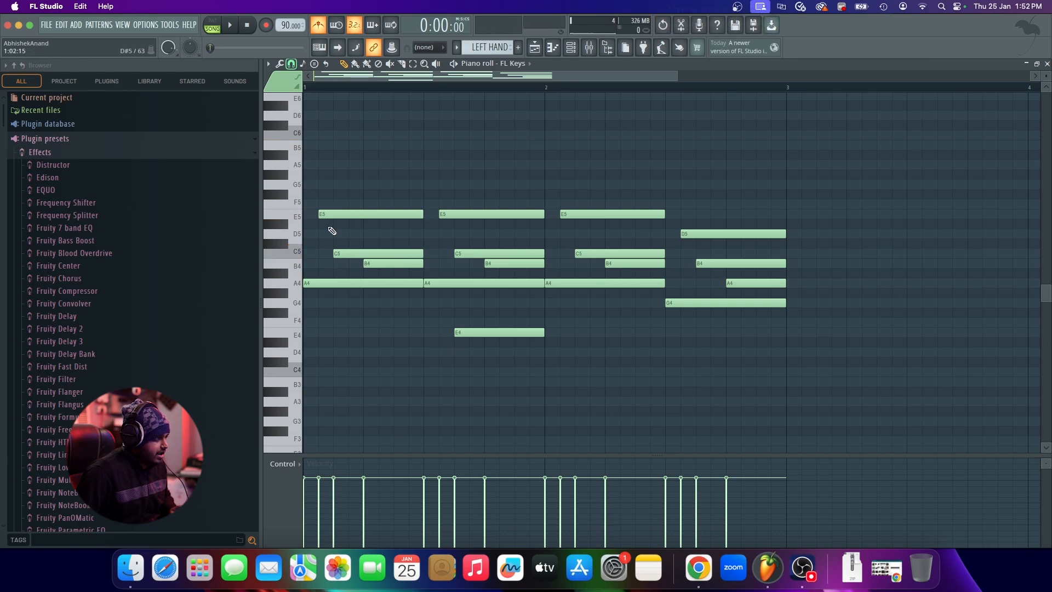
drag(337, 255, 352, 257)
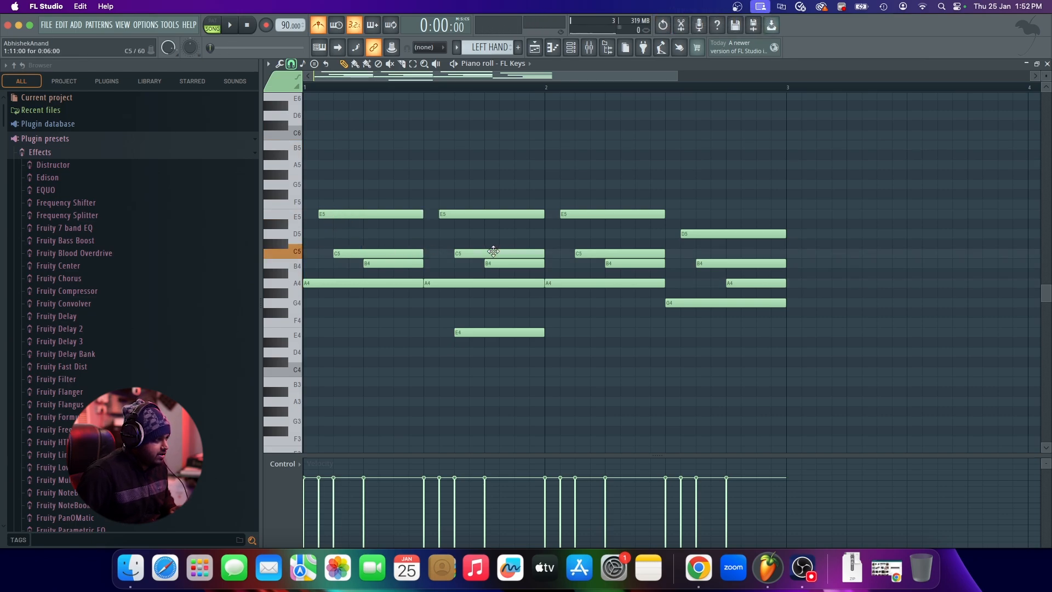
Swap the start positions of C5 and E5 in the second chord so C5 plays first, and audition the change
drag(492, 253, 478, 253)
drag(471, 215, 486, 215)
key(space)
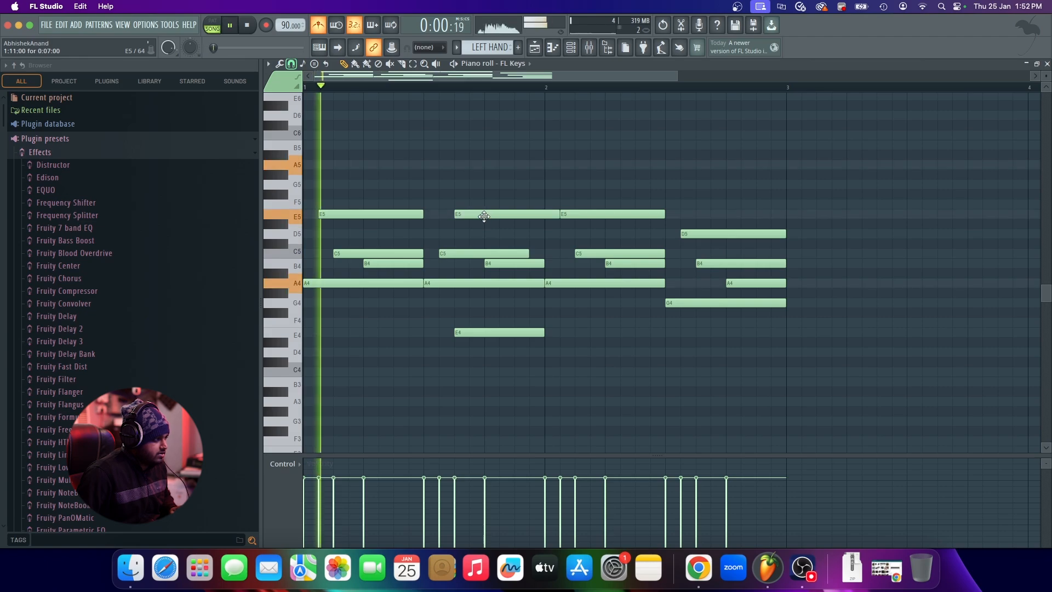
scroll(492, 226, down, 2)
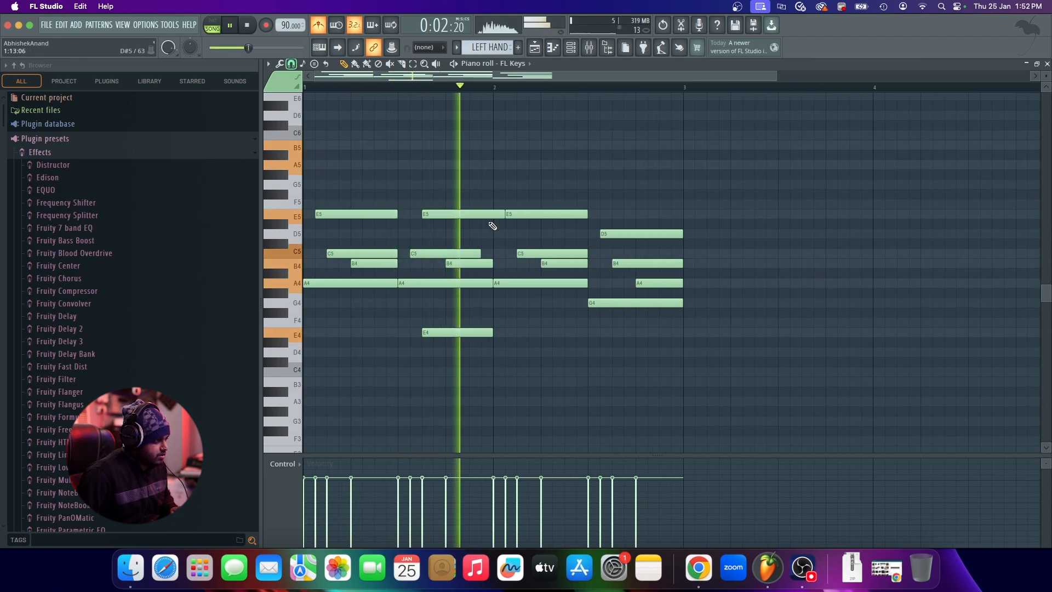
key(space)
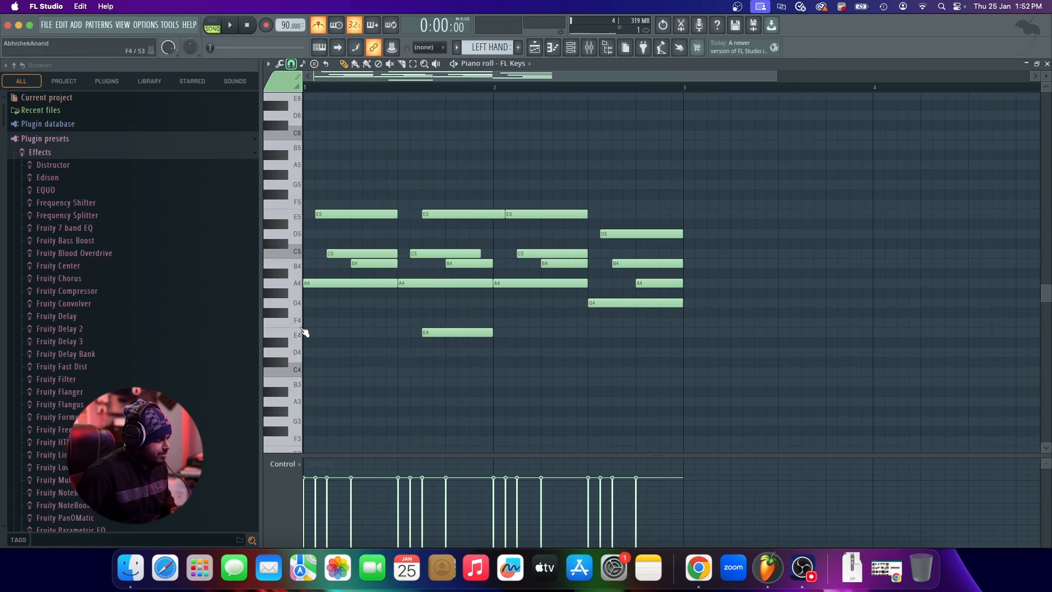
Add a low E4 to the first chord starting at 1:03:00 and lasting eight steps, auditioning its placement and length
scroll(305, 335, up, 2)
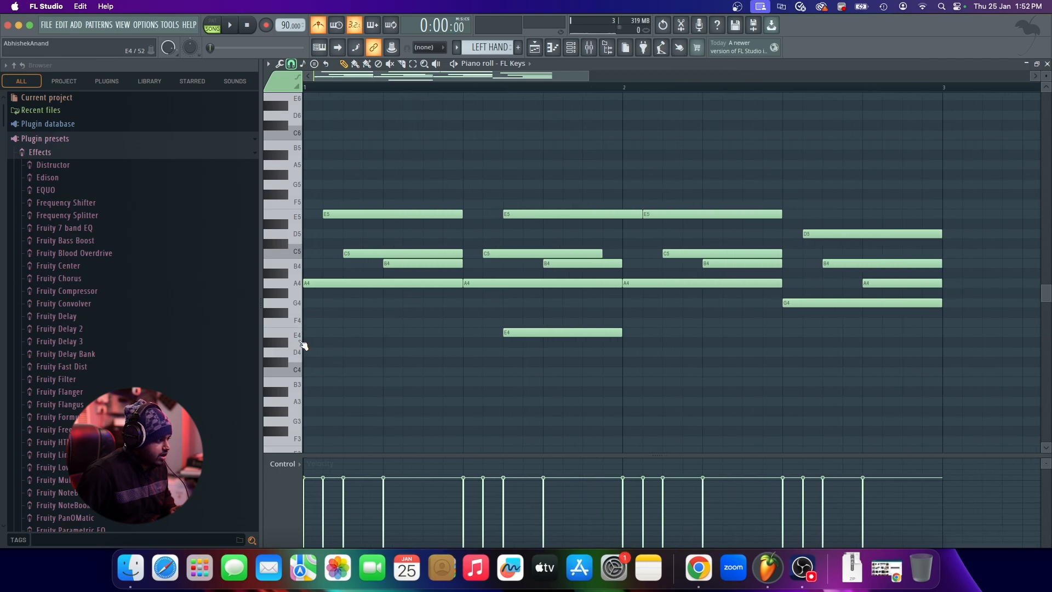
click(364, 336)
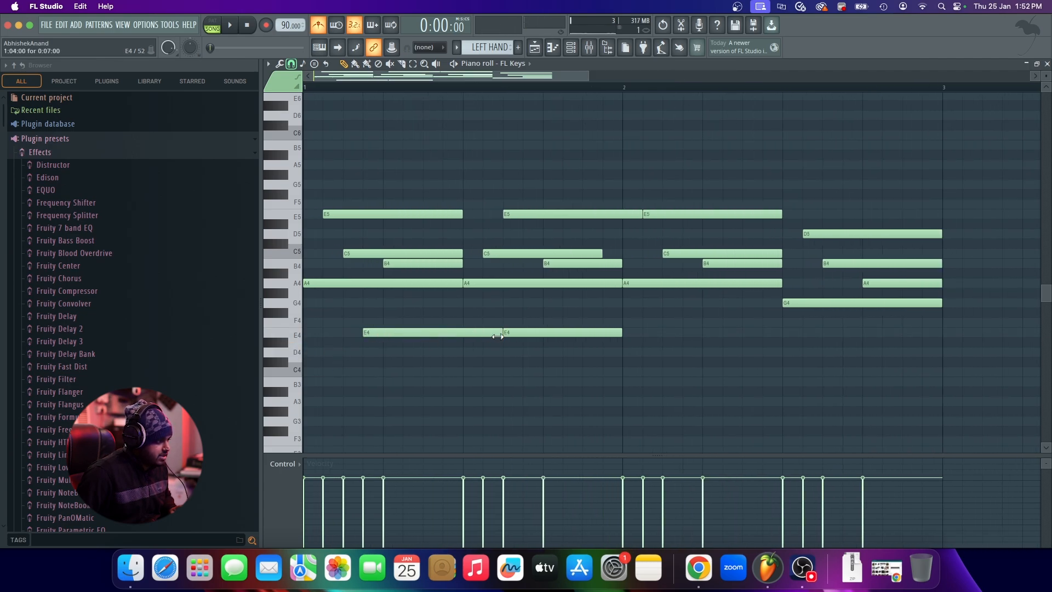
drag(432, 333, 377, 332)
key(space)
key(space)
key(space)
key(space)
key(space)
key(space)
key(space)
key(space)
scroll(394, 355, down, 2)
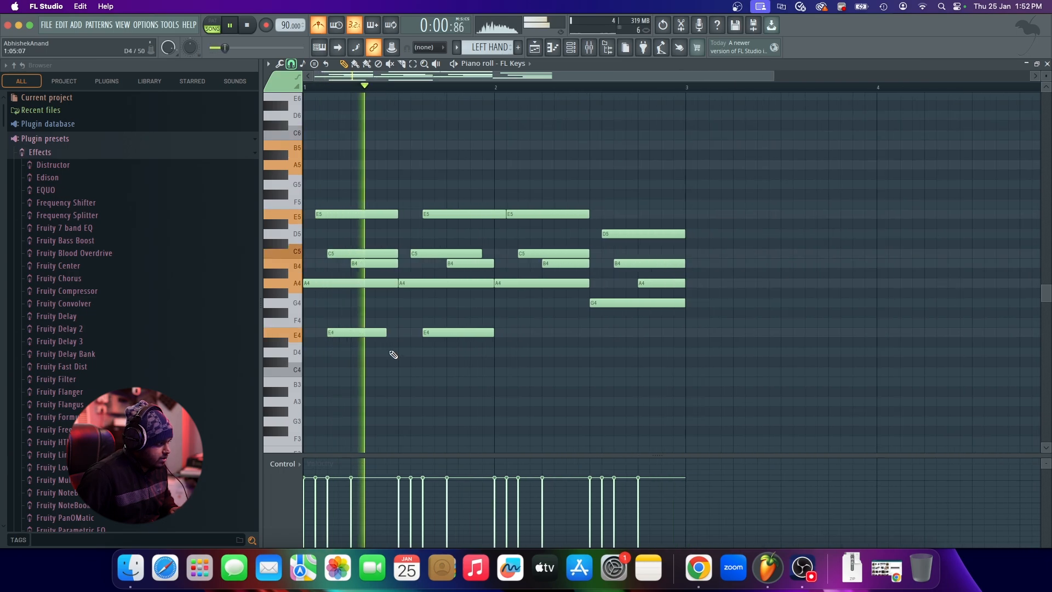
key(space)
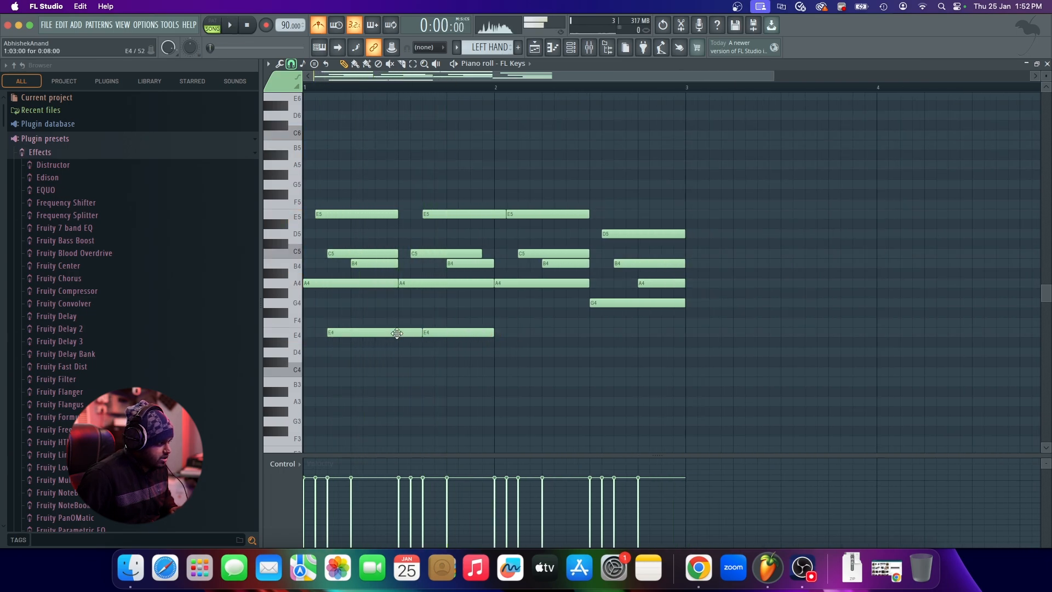
Continue the low line with eight-step E4 notes up to 2:11:00 and a D4 from 2:11:00 to the end of bar 2
key(space)
click(522, 333)
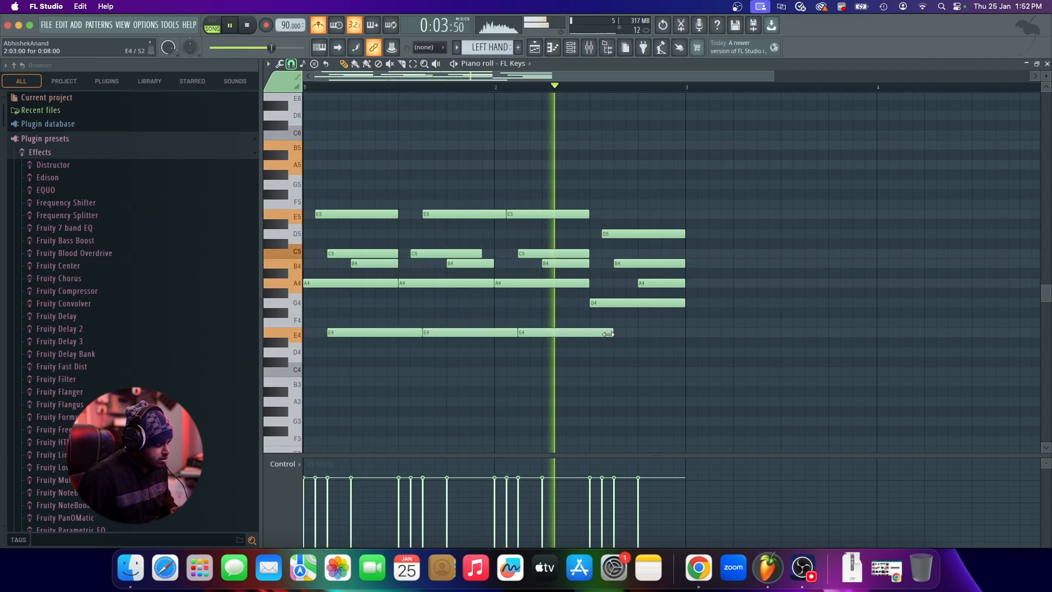
drag(606, 356, 630, 351)
key(space)
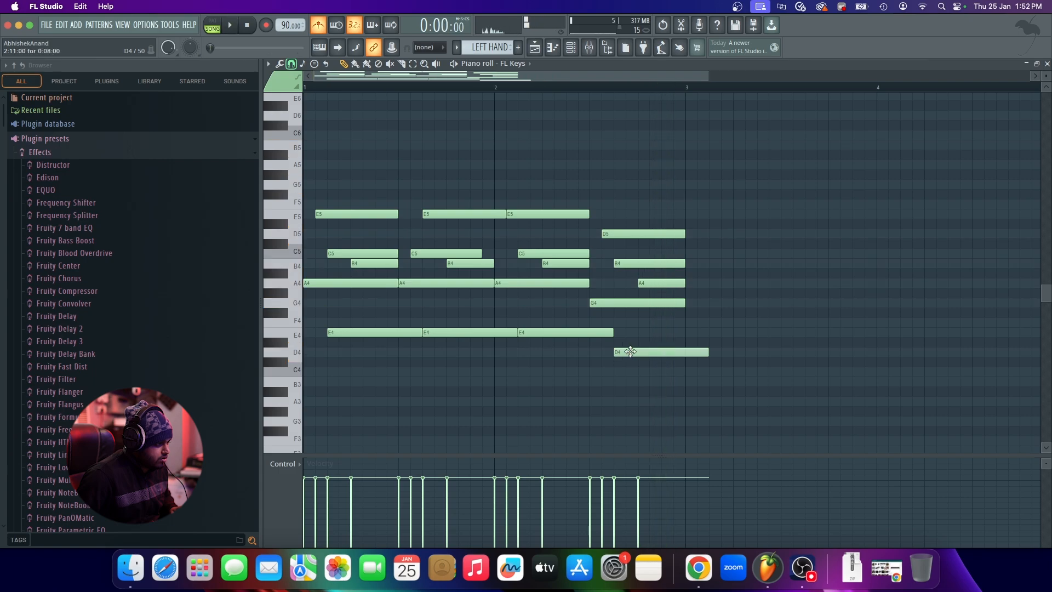
drag(694, 355, 684, 355)
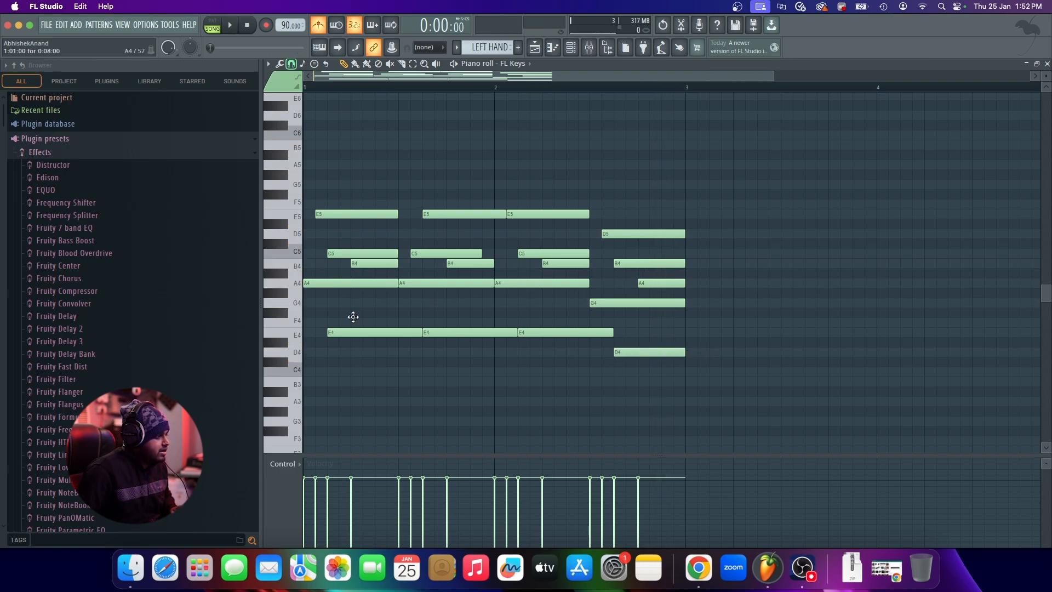
Shape the first two LEFT HAND chords with descending velocities, from loudest A4 down to softest B4
scroll(296, 440, up, 2)
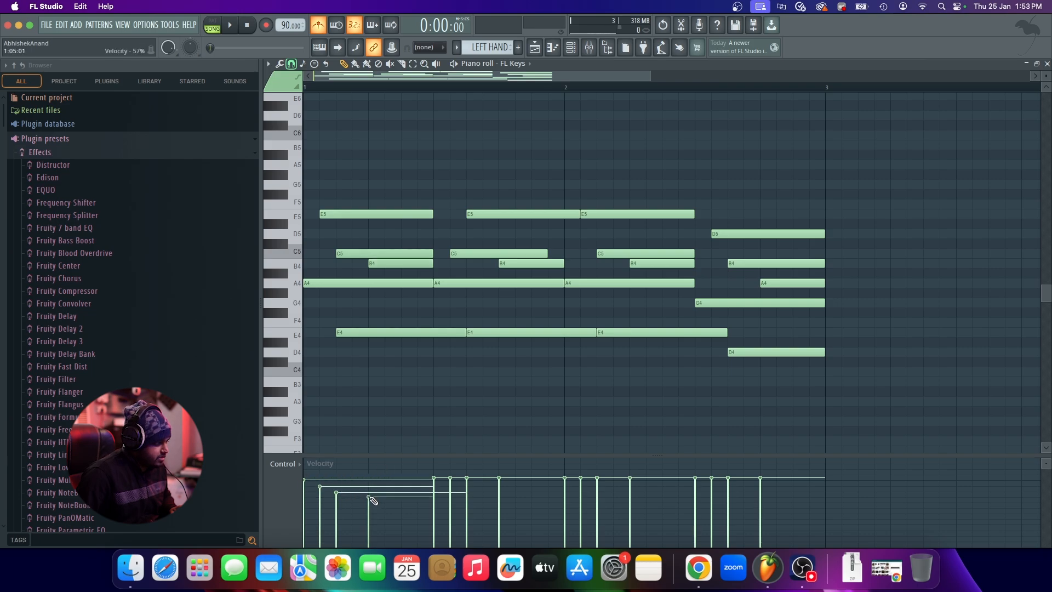
scroll(375, 373, down, 2)
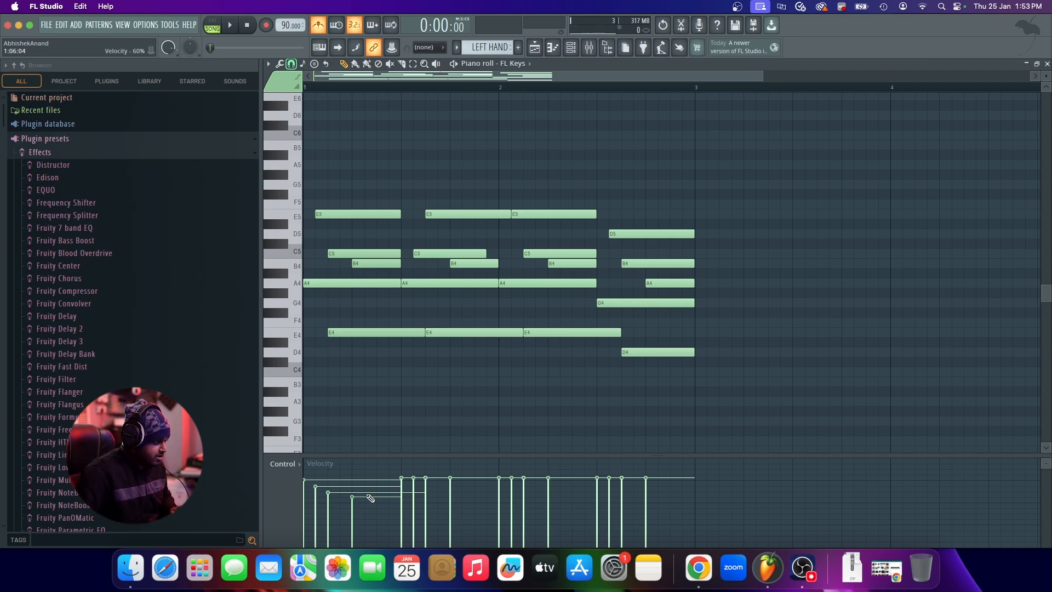
scroll(371, 497, up, 3)
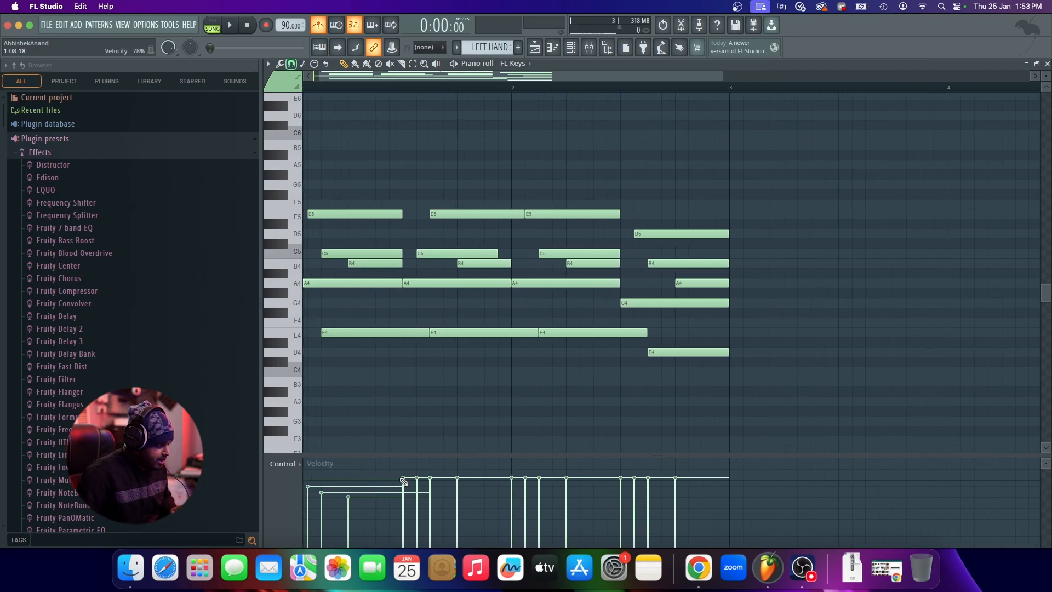
scroll(403, 481, down, 2)
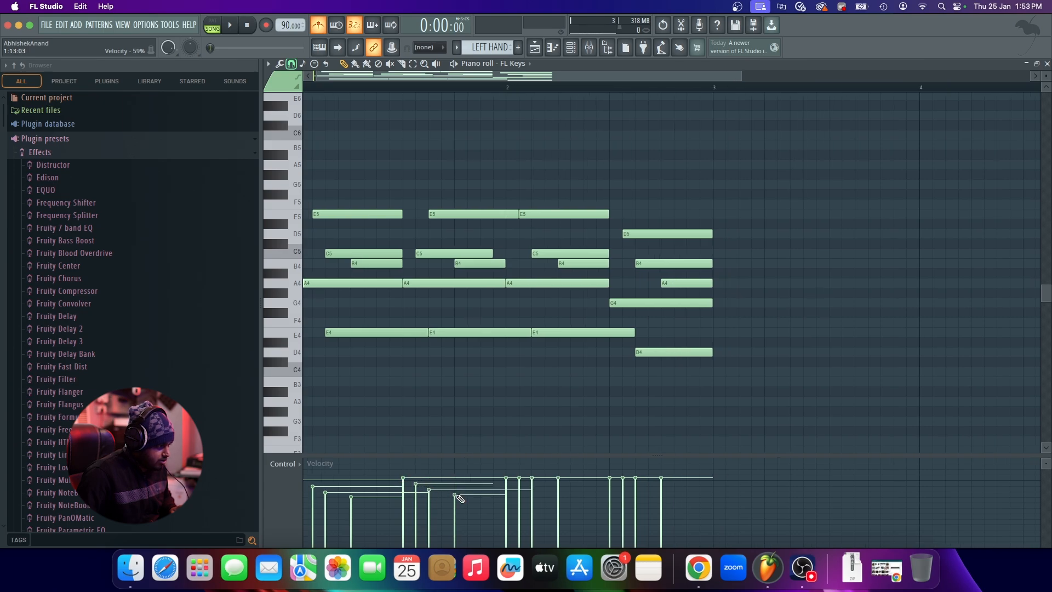
Lower the velocities of the last two chords beneath their opening A4 and G4 notes, and audition the arrangement
scroll(459, 498, down, 3)
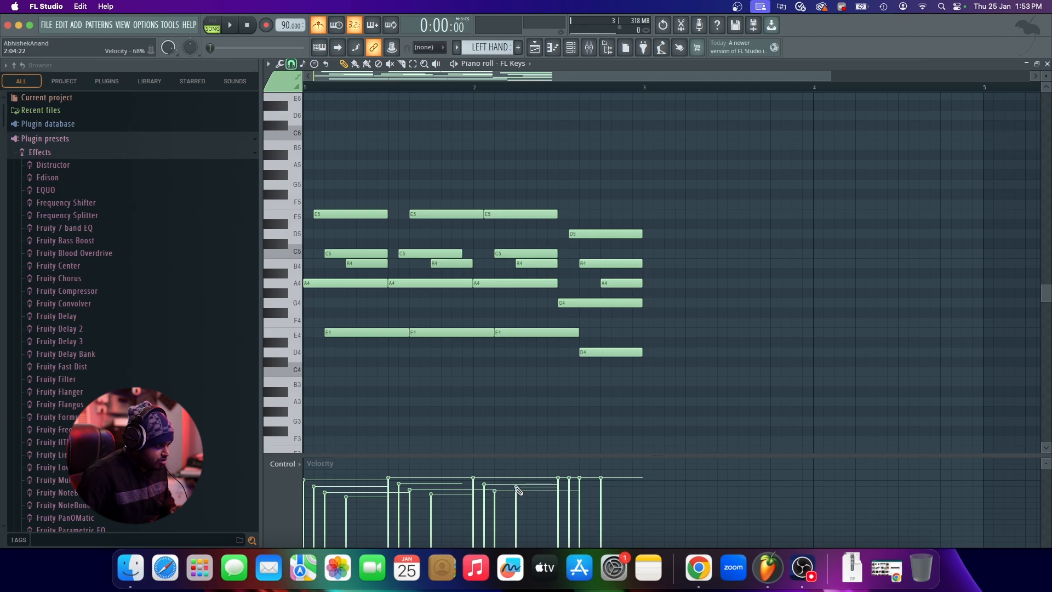
click(570, 487)
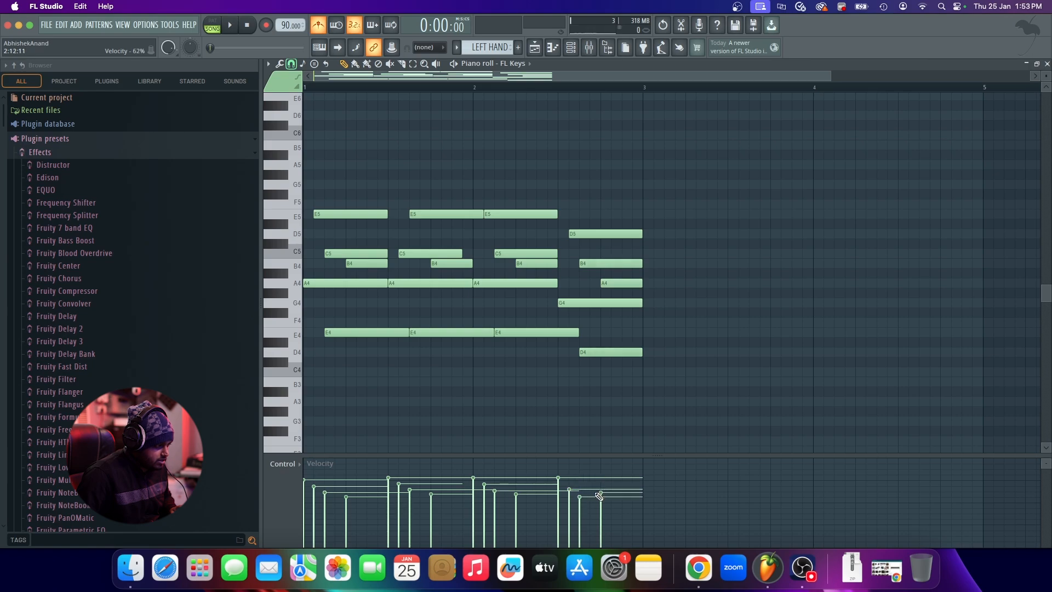
key(space)
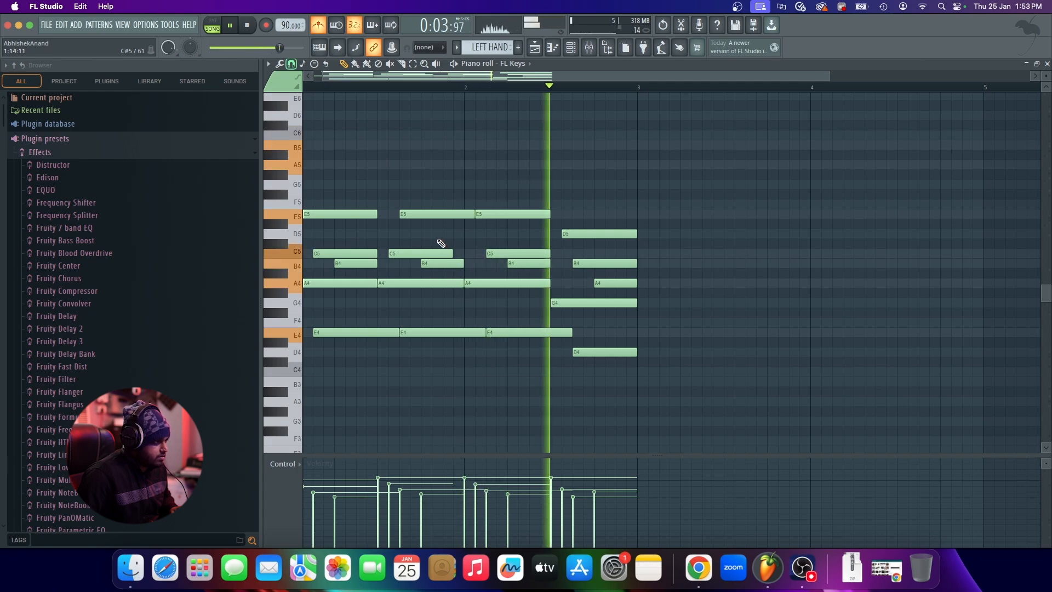
key(space)
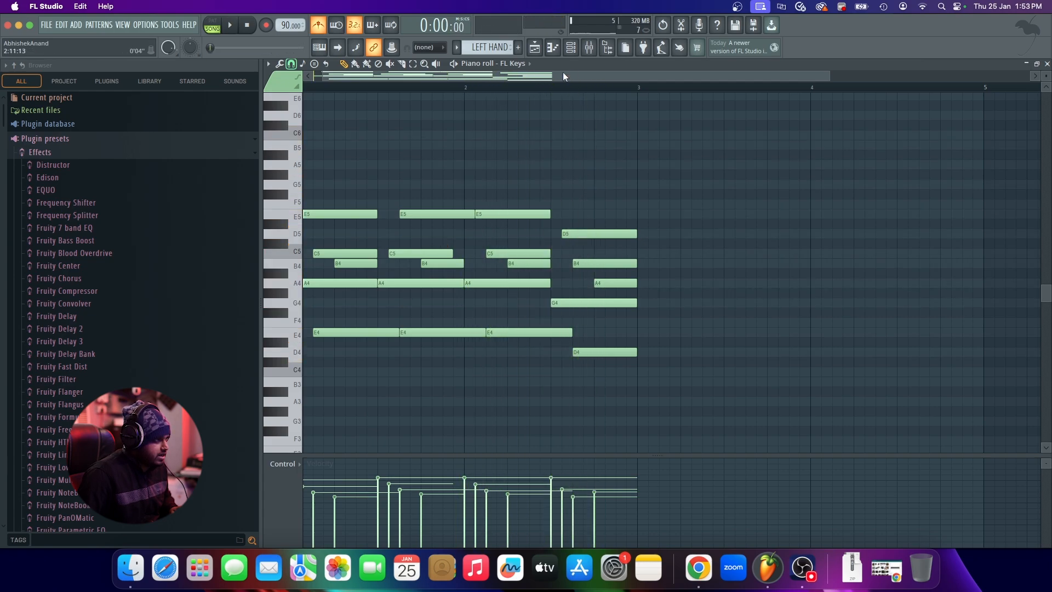
click(551, 84)
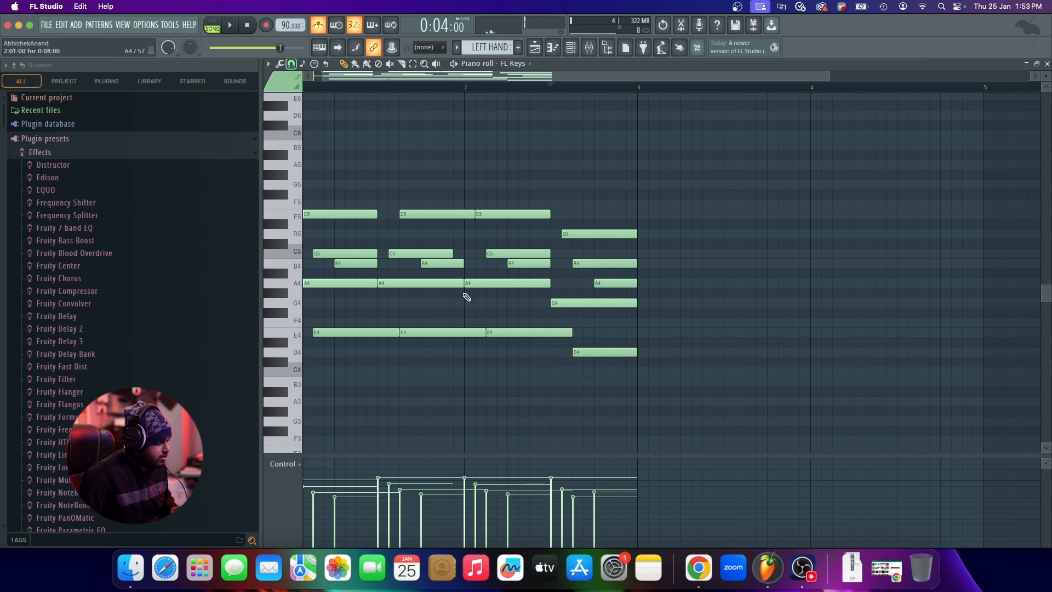
Audition the piece from the LEFT HAND piano roll and again from the start of the playlist arrangement
key(space)
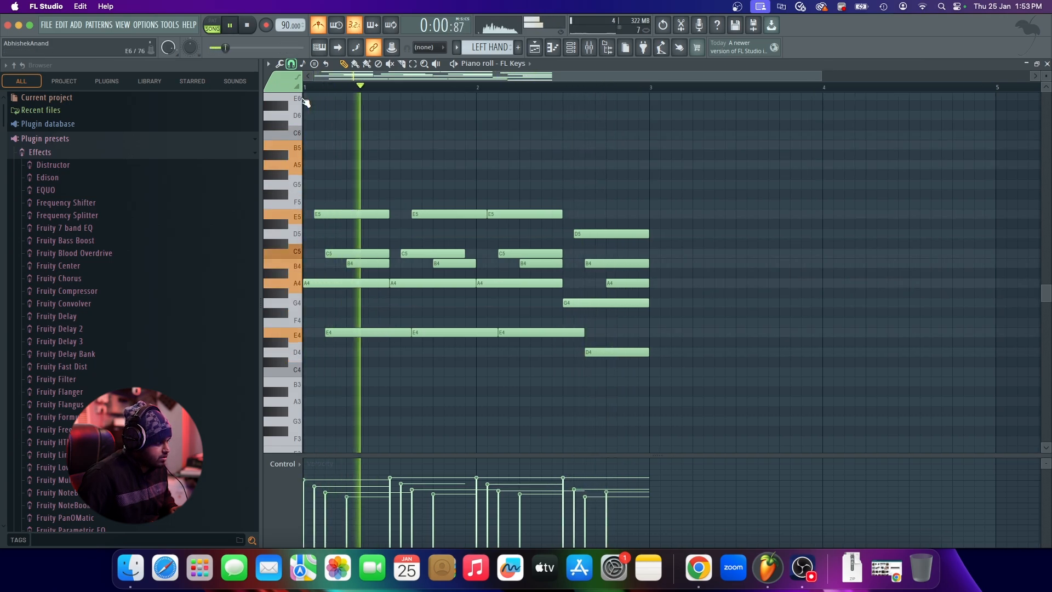
key(space)
scroll(411, 305, down, 3)
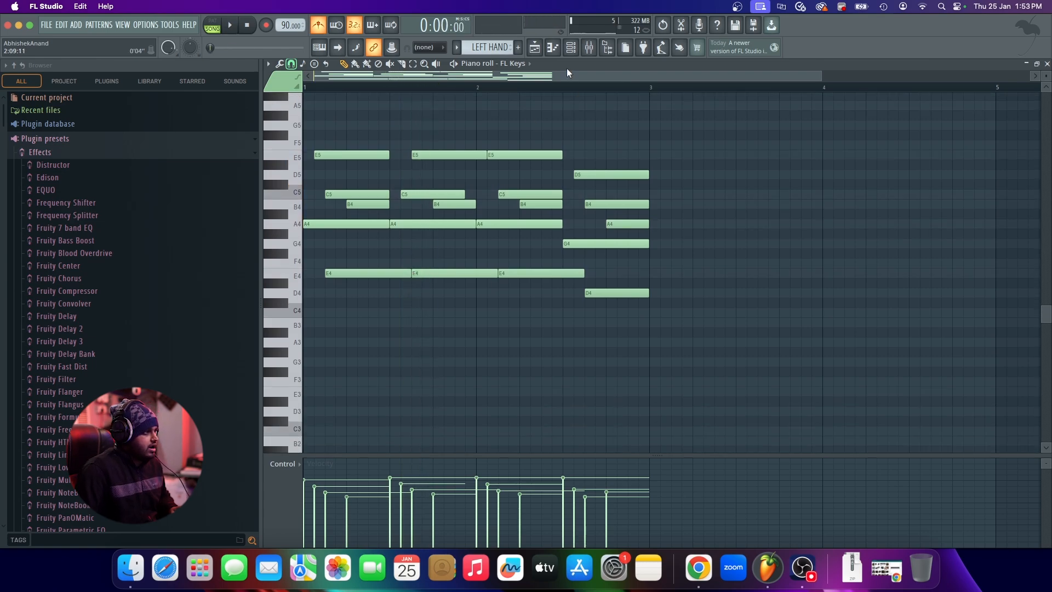
click(535, 48)
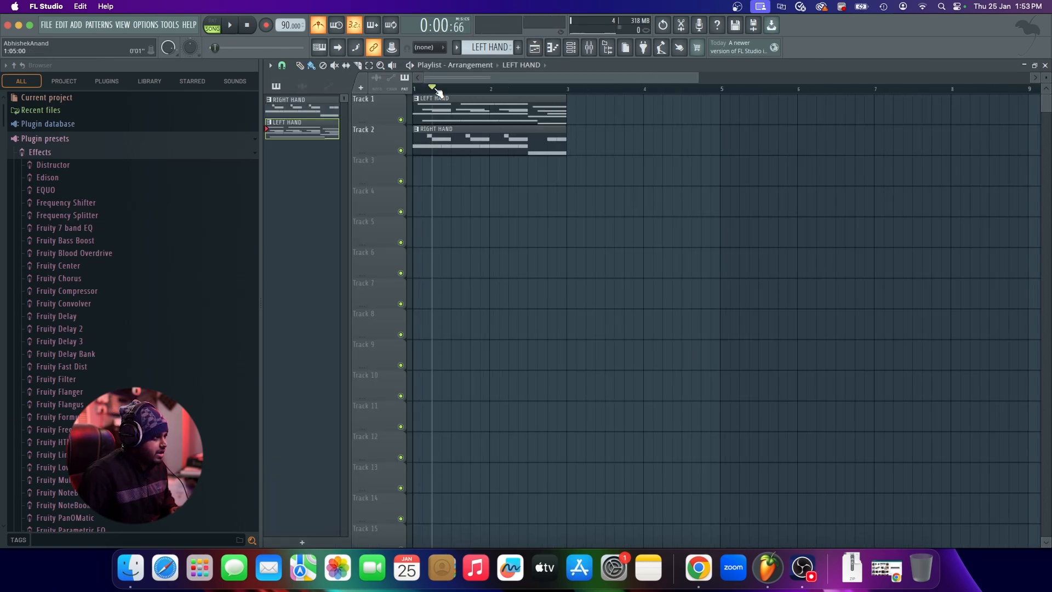
drag(437, 91, 414, 89)
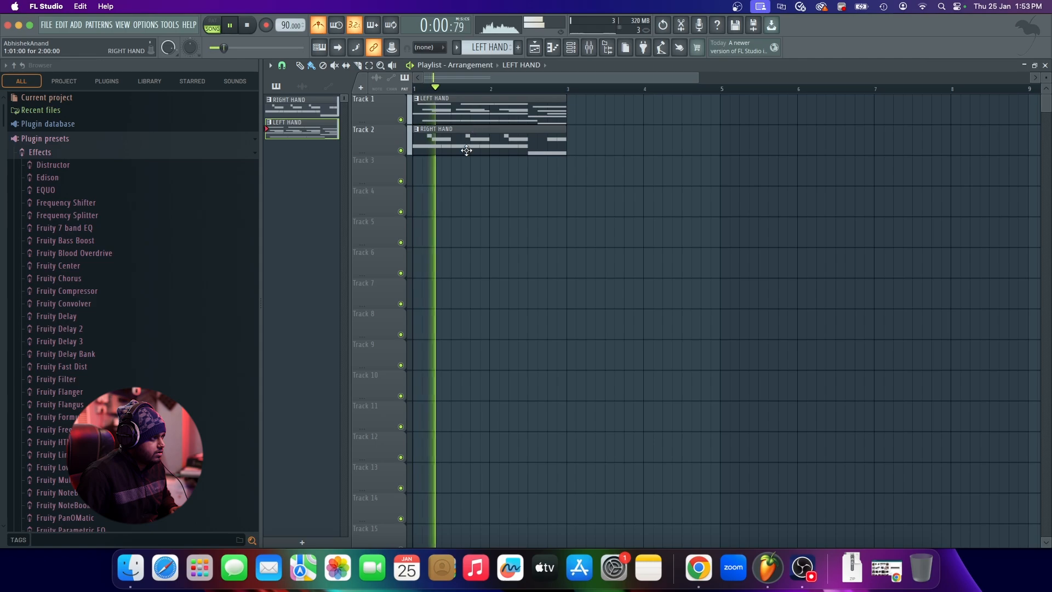
click(572, 48)
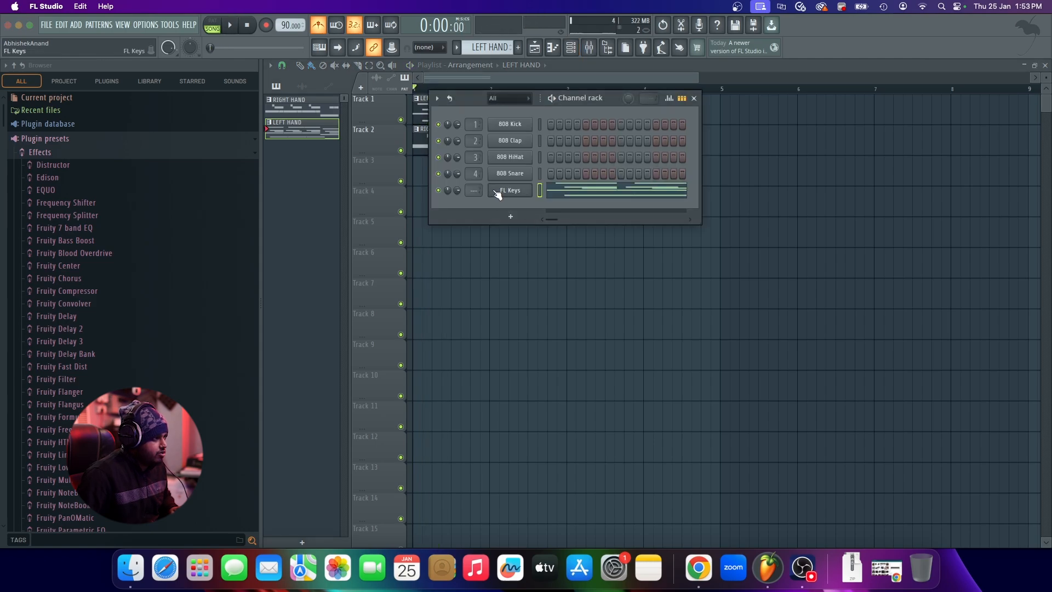
click(533, 49)
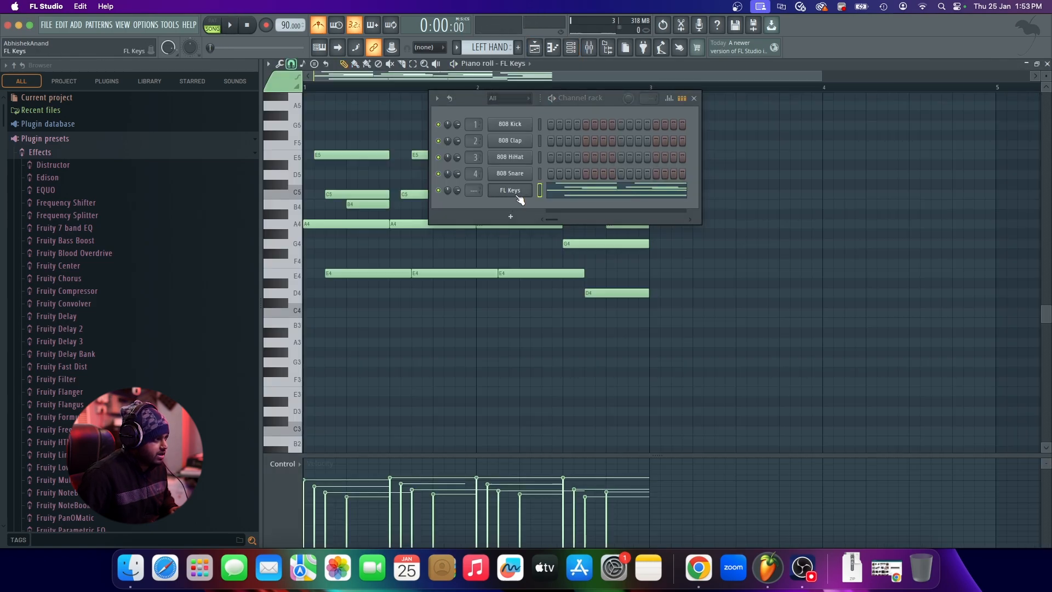
click(534, 49)
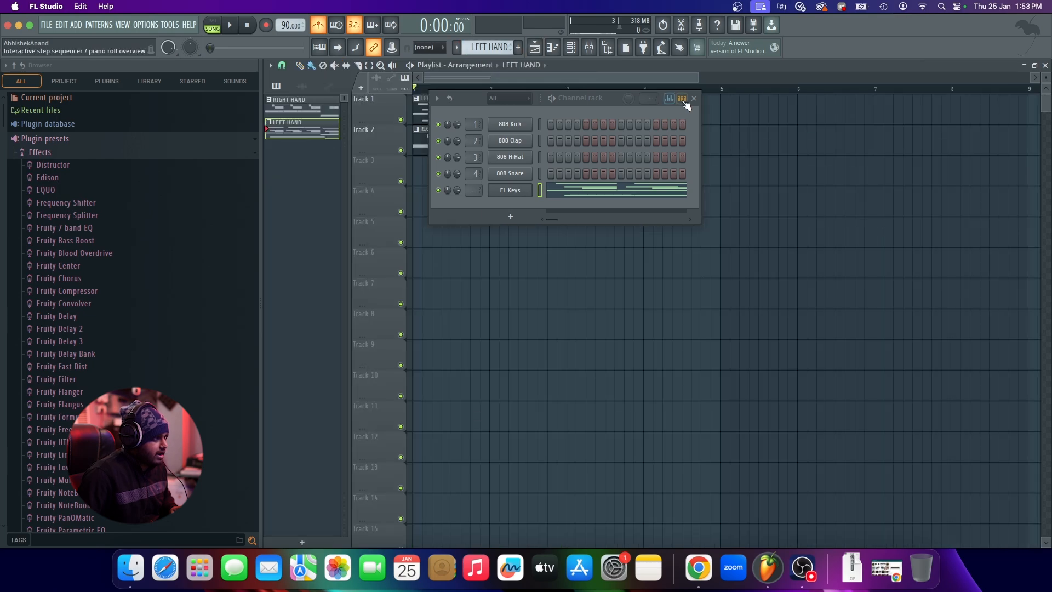
click(683, 100)
click(694, 99)
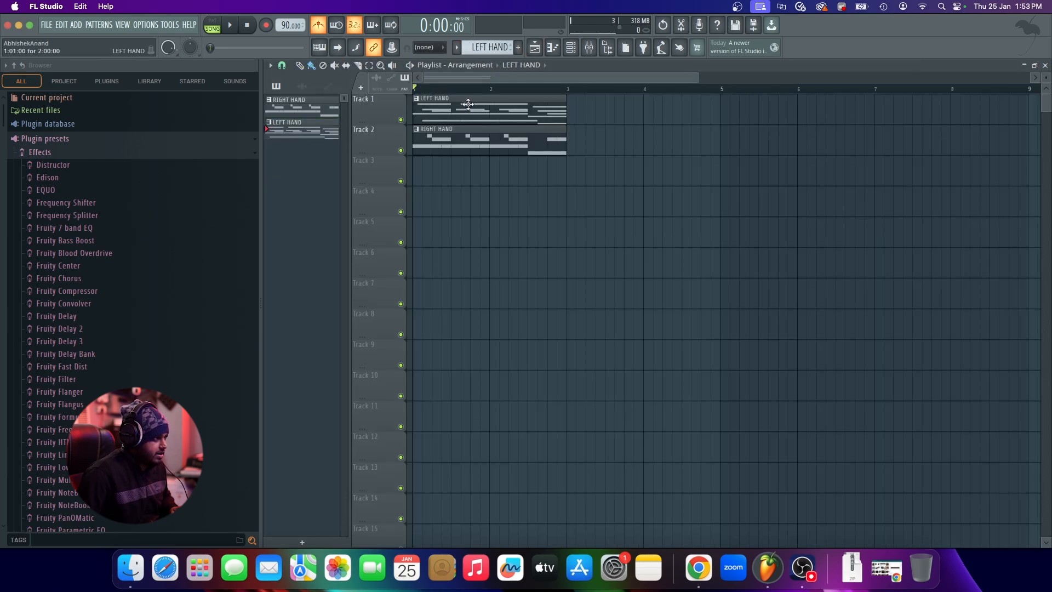
Render the LEFT HAND pattern to a 24-bit stereo WAV and replace its playlist clip with the audio
click(457, 48)
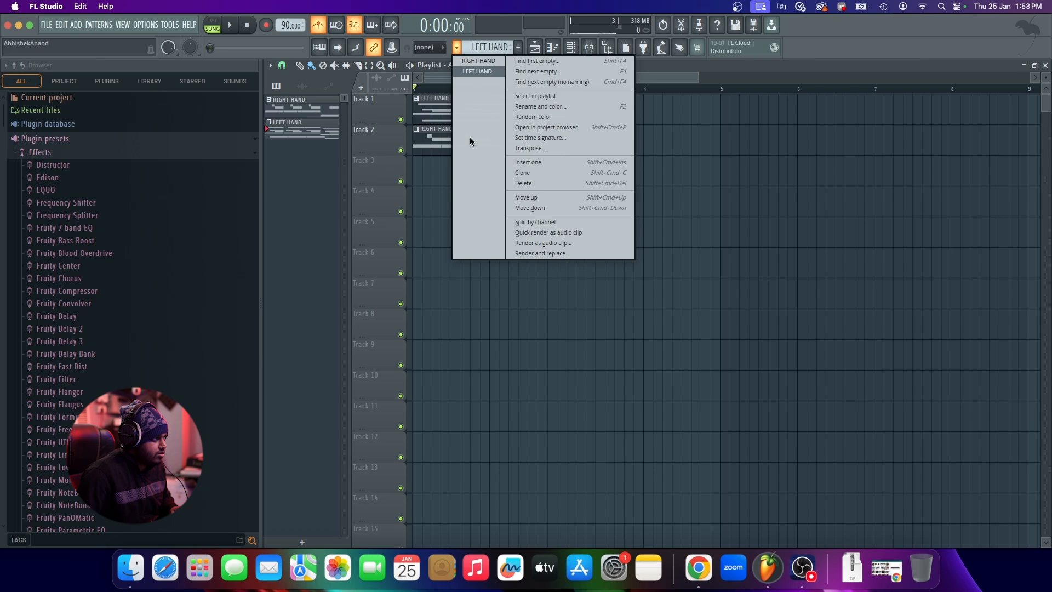
click(438, 86)
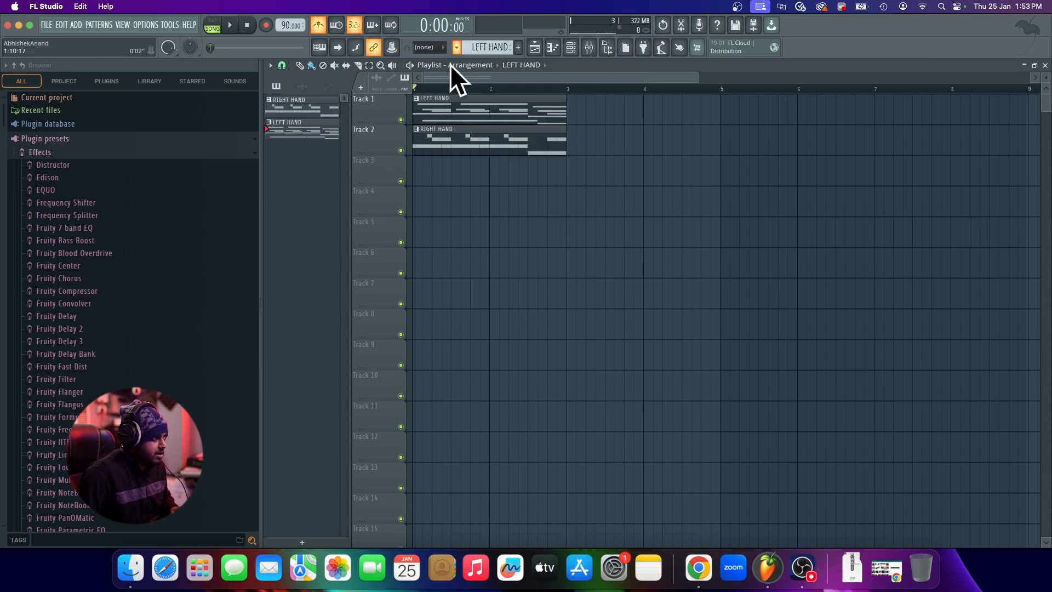
click(456, 48)
click(568, 245)
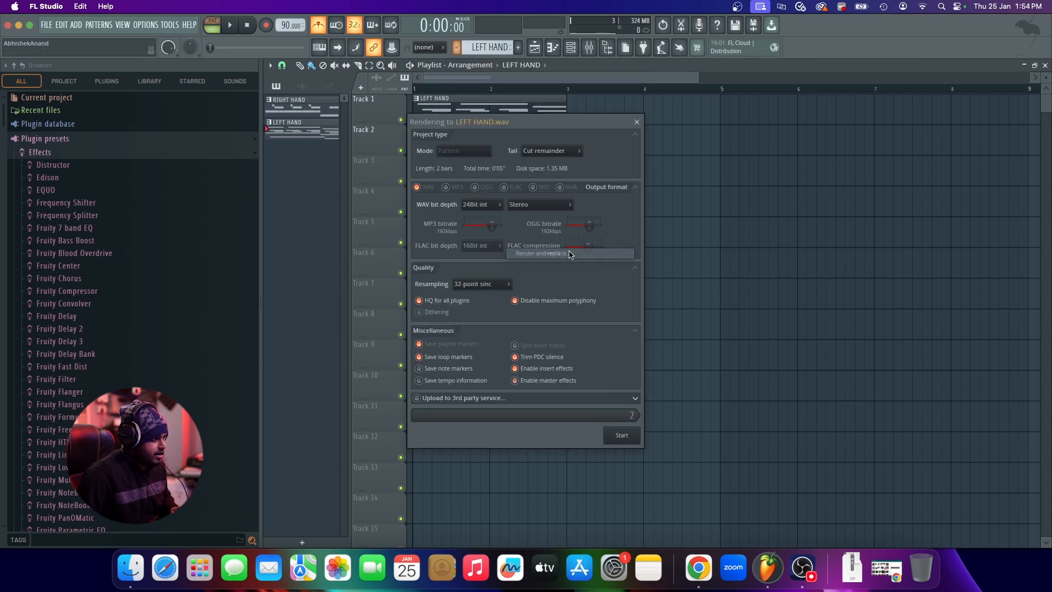
click(622, 434)
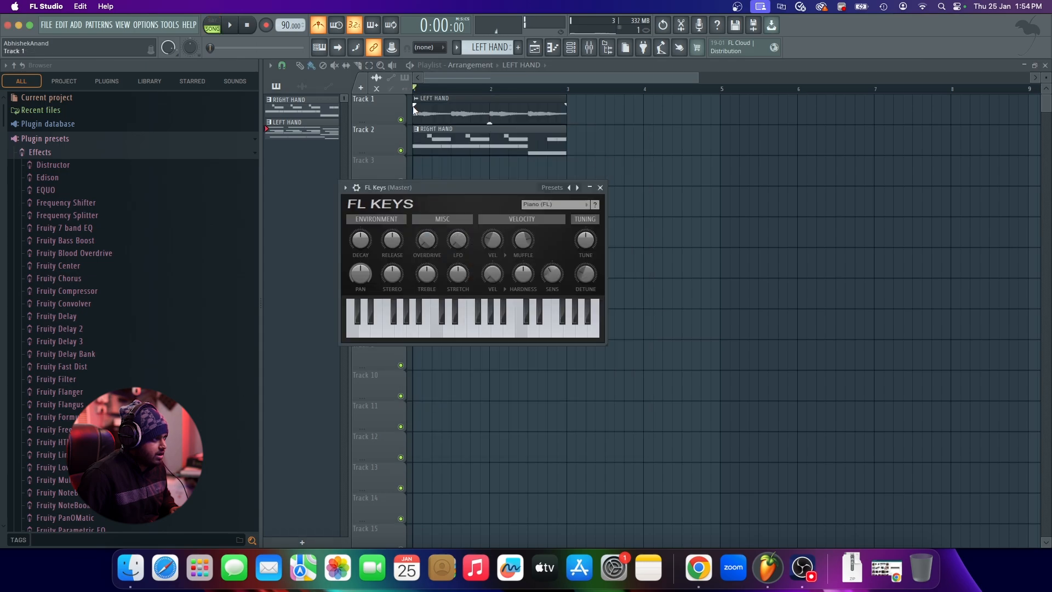
Render the RIGHT HAND pattern to a 24-bit stereo WAV and replace its playlist clip with the audio
click(461, 134)
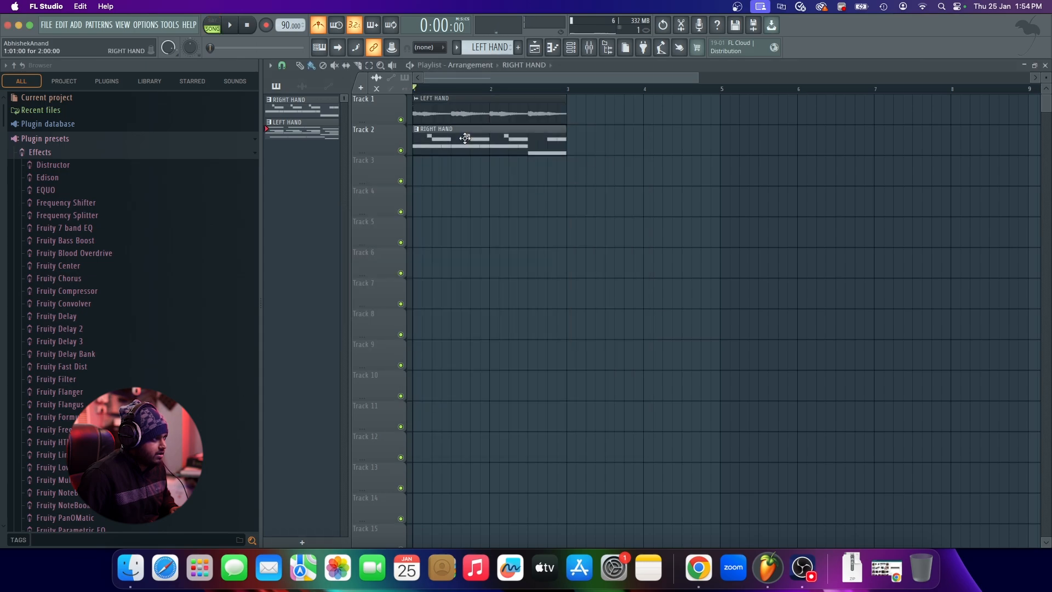
click(457, 48)
click(548, 248)
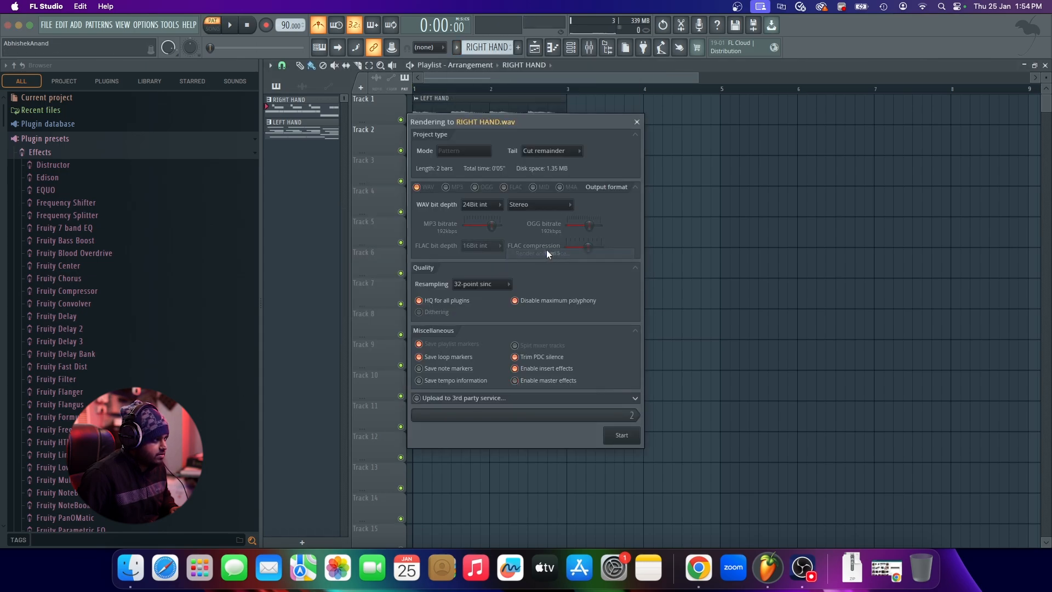
click(621, 440)
click(502, 143)
scroll(411, 155, up, 3)
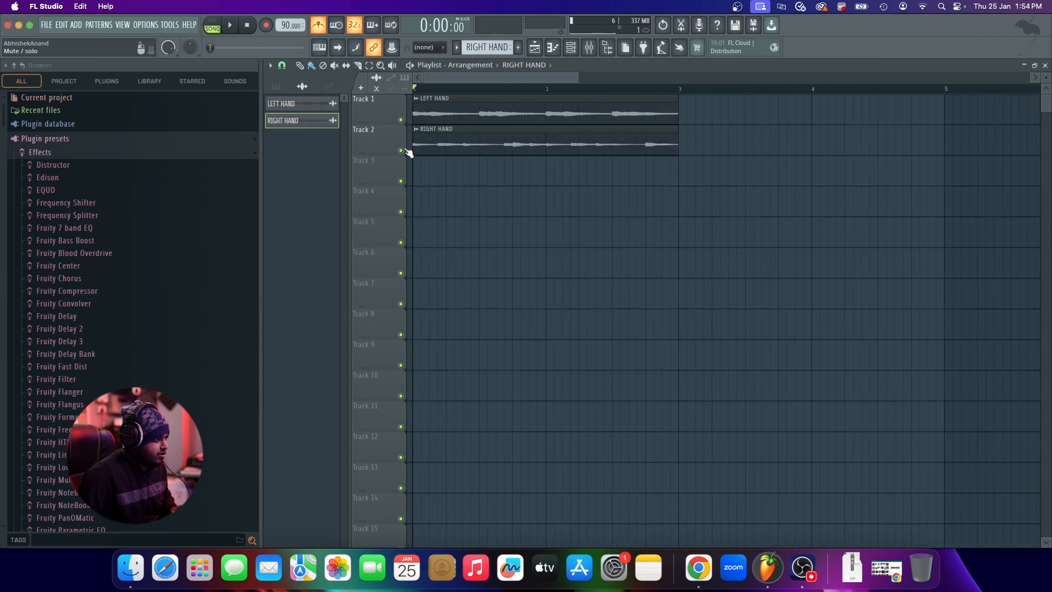
Set the RIGHT HAND audio clip's channel volume to about 64% while auditioning it against the LEFT HAND clip
double_click(439, 131)
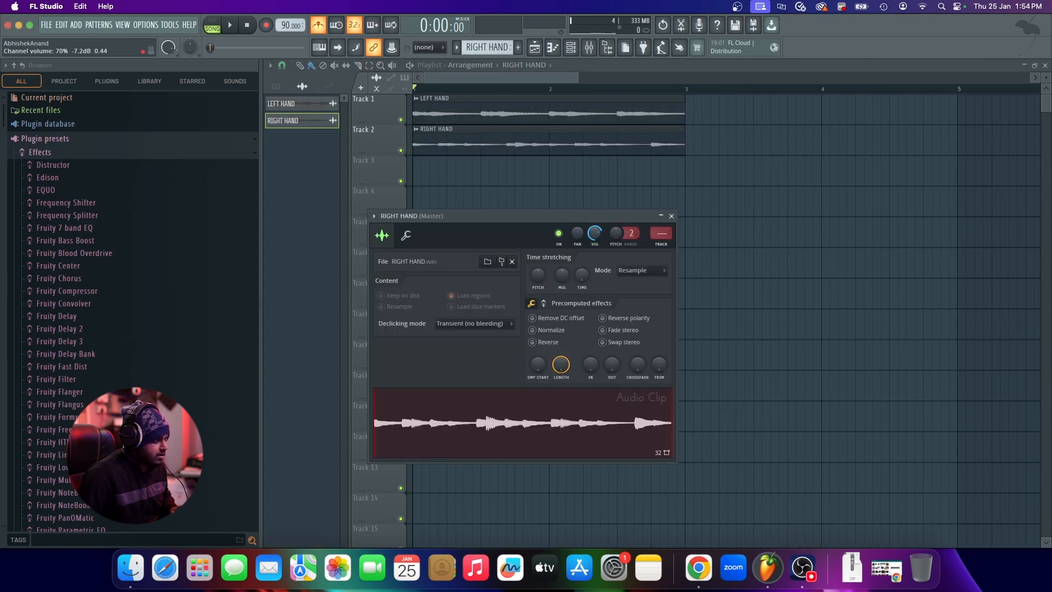
key(space)
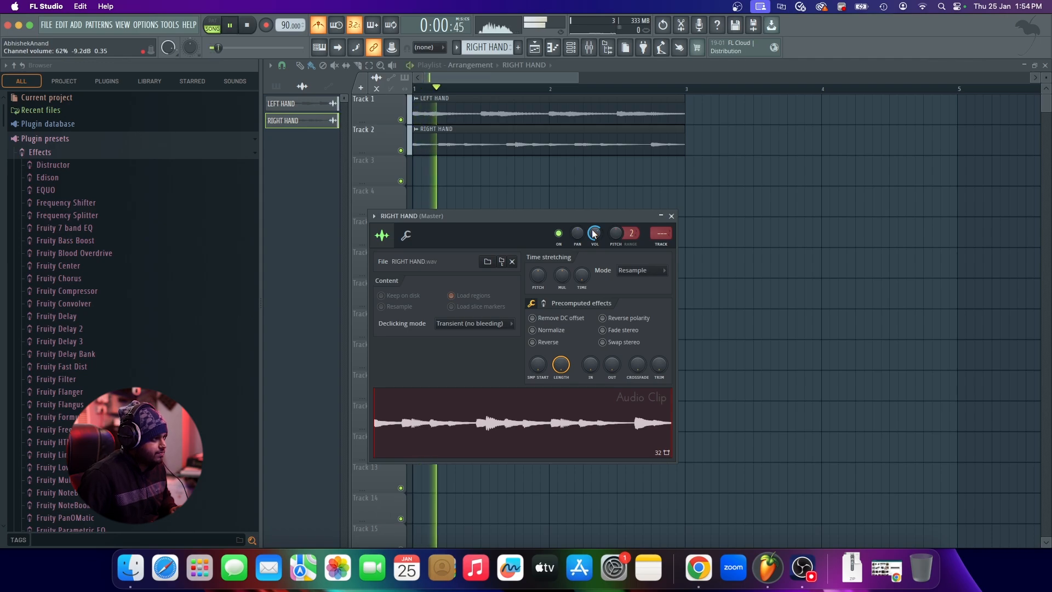
drag(594, 232, 594, 231)
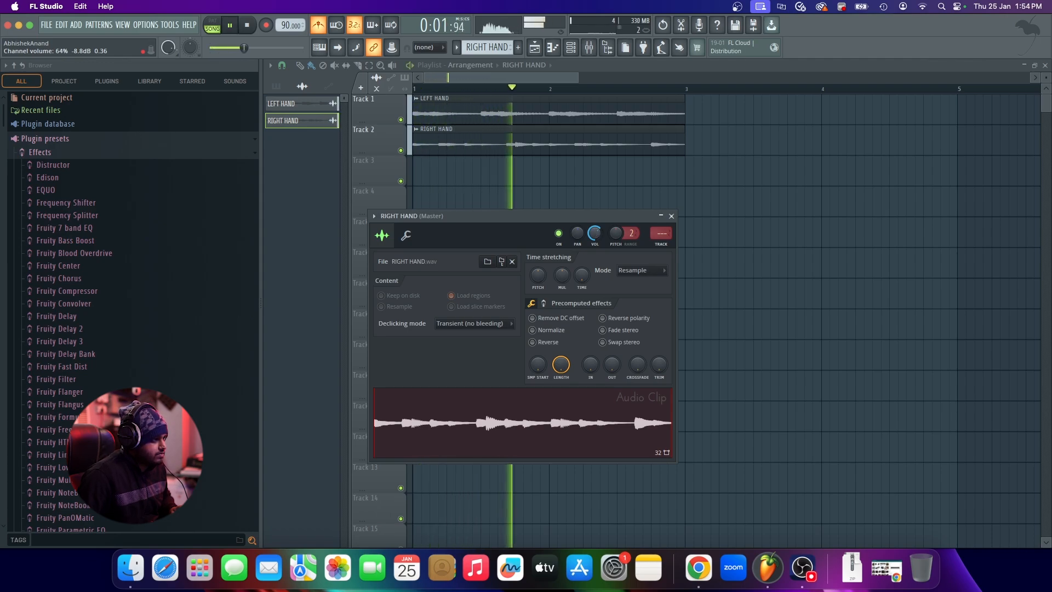
click(671, 216)
scroll(548, 192, down, 2)
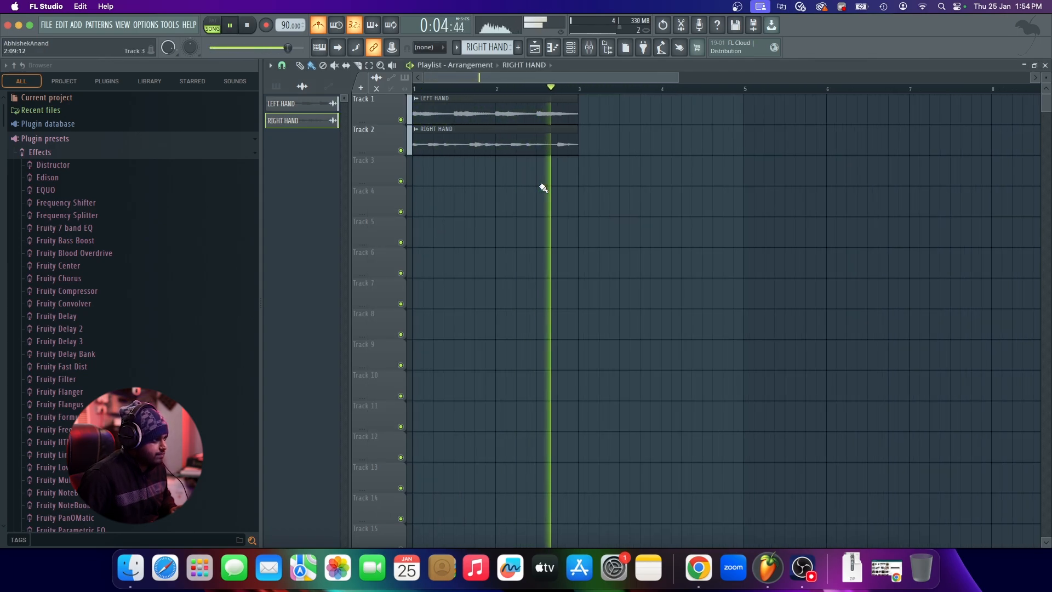
key(space)
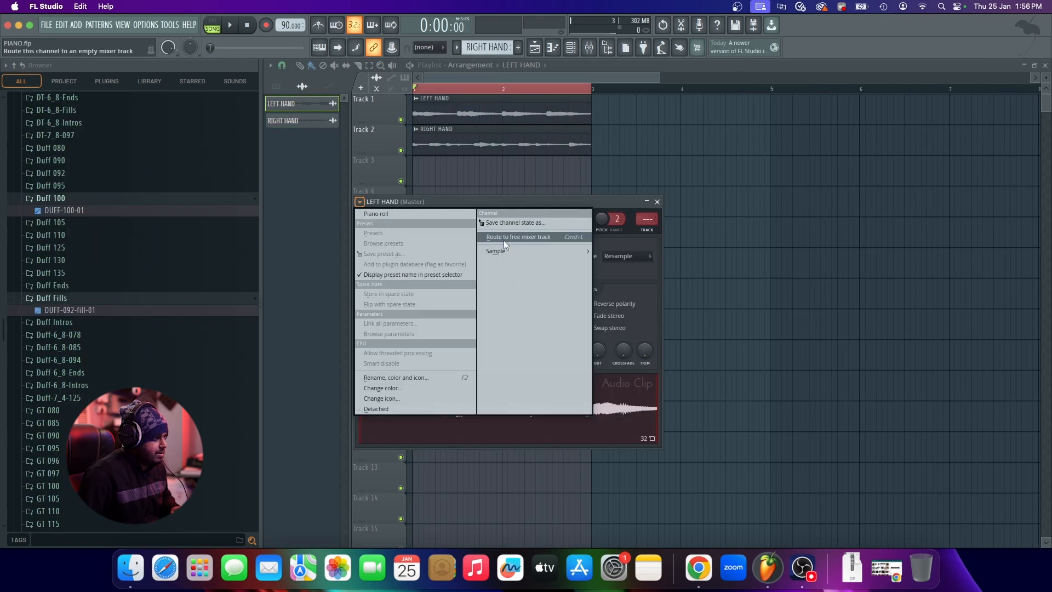
Route the LEFT HAND audio clip to a free mixer track and close its channel settings
click(504, 238)
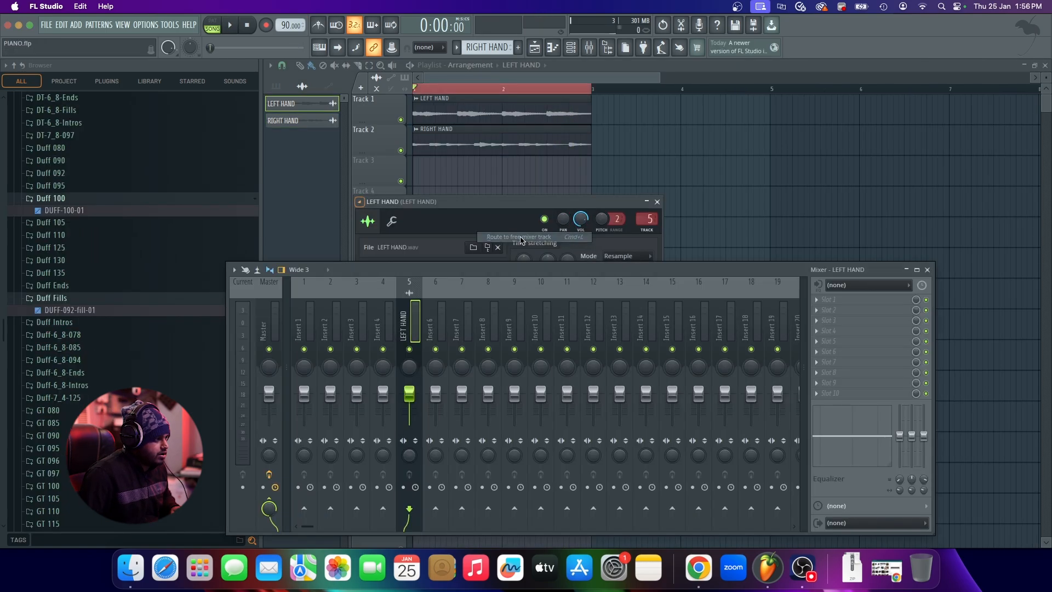
click(927, 271)
click(657, 201)
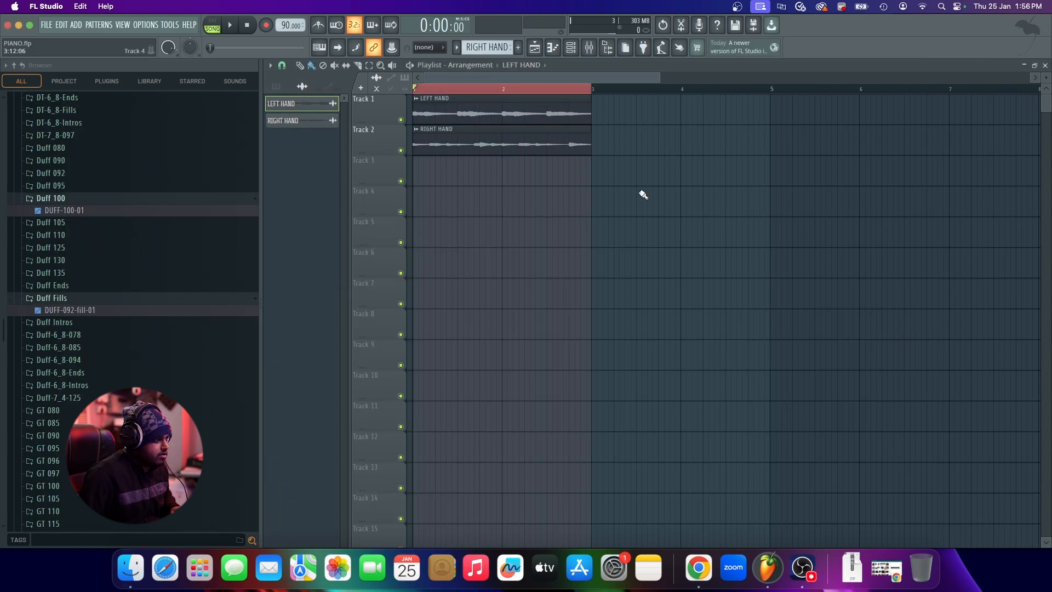
Route the RIGHT HAND audio clip to its own free mixer track and maximise the mixer
double_click(469, 132)
click(374, 216)
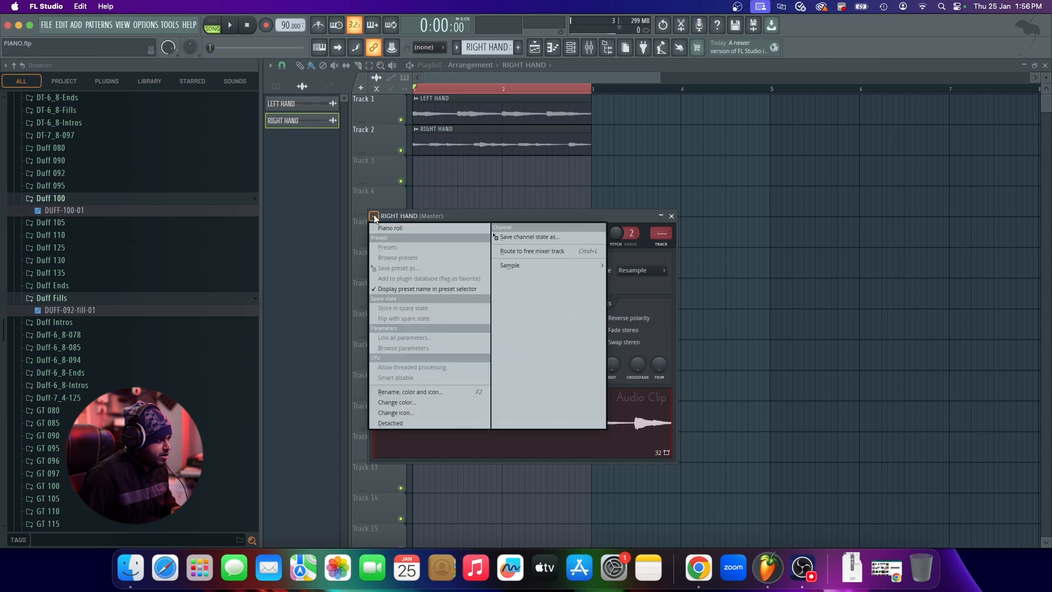
click(504, 241)
click(673, 216)
double_click(617, 270)
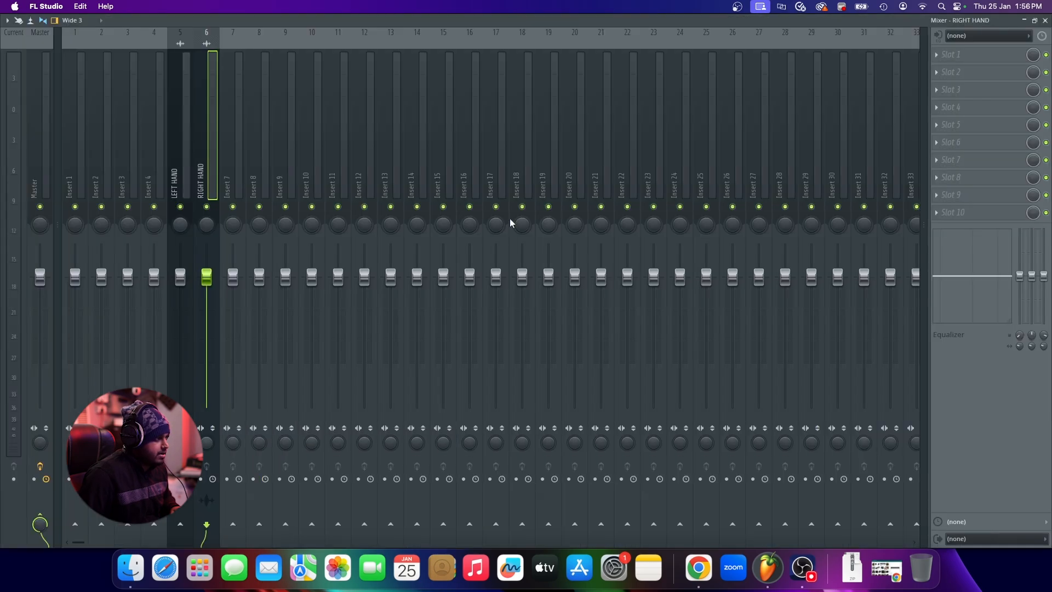
Find "REE" among the effect plugins, load Fruity Reeverb 2 in LEFT HAND's first effect slot, and restore the mixer's size
click(192, 156)
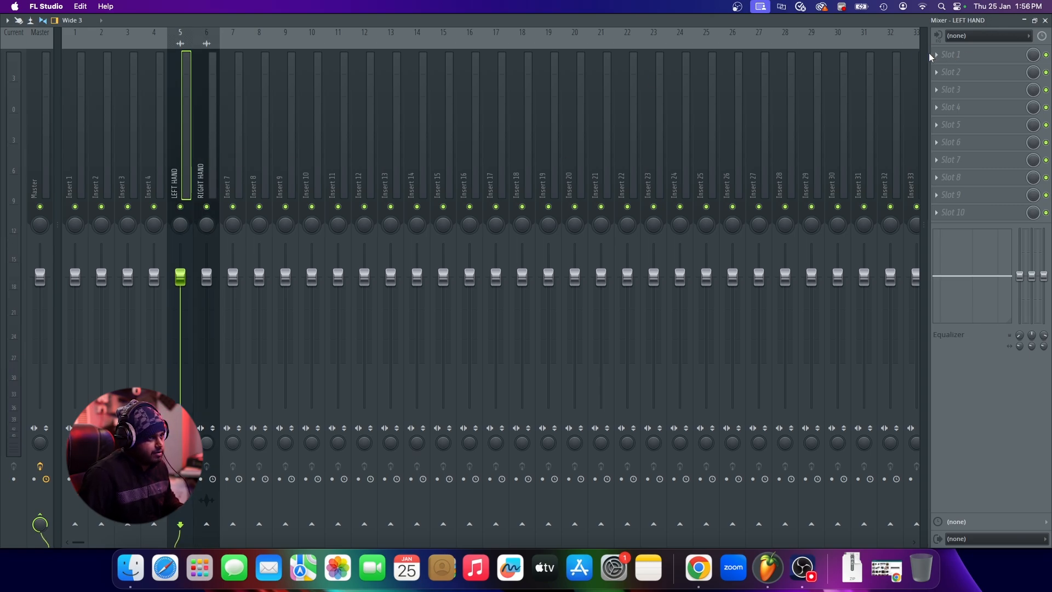
click(957, 56)
click(783, 30)
text(REE)
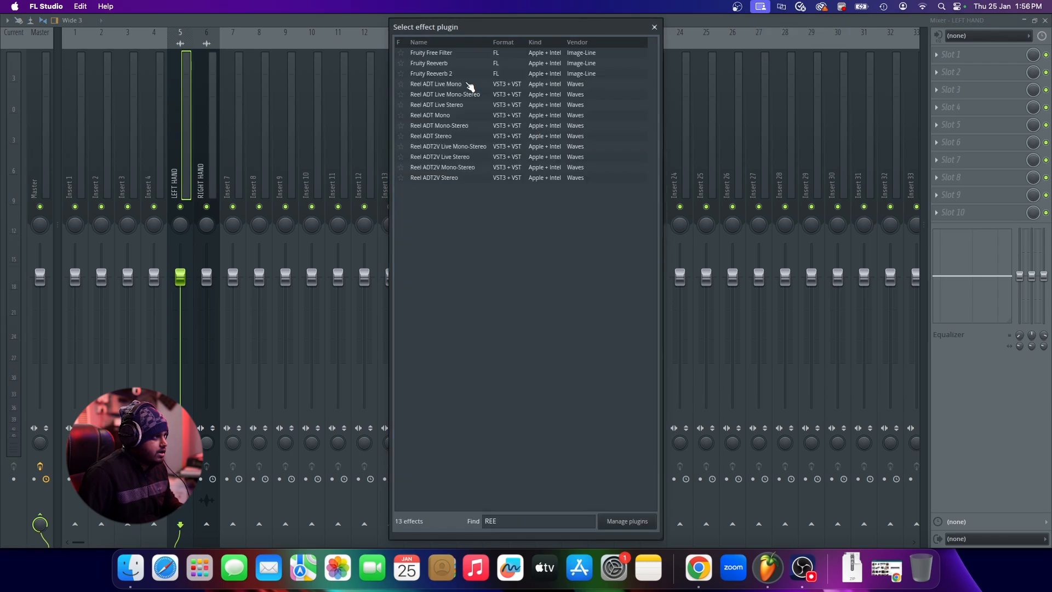
double_click(470, 75)
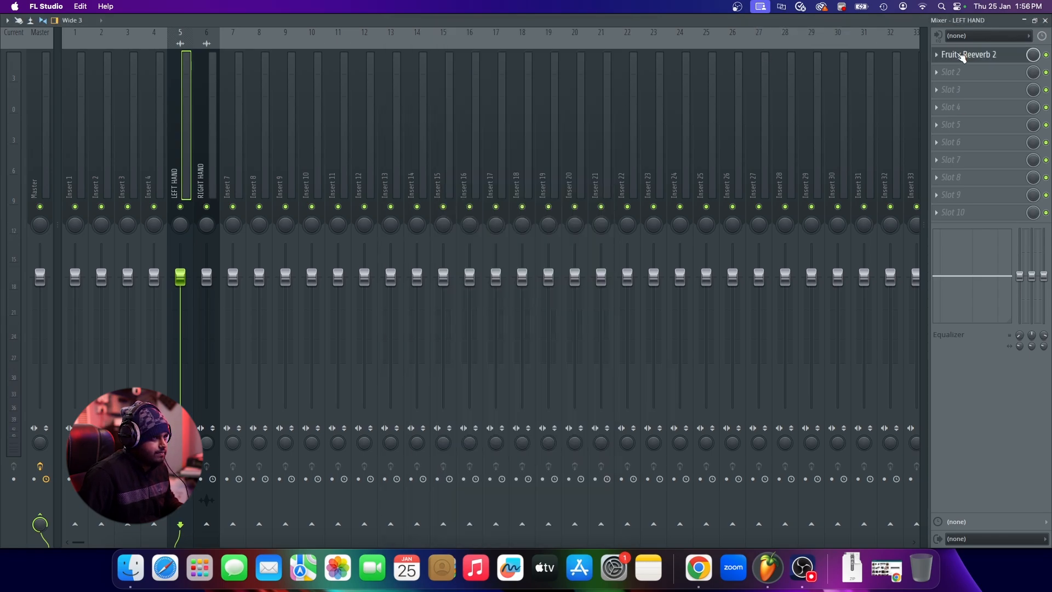
click(1037, 21)
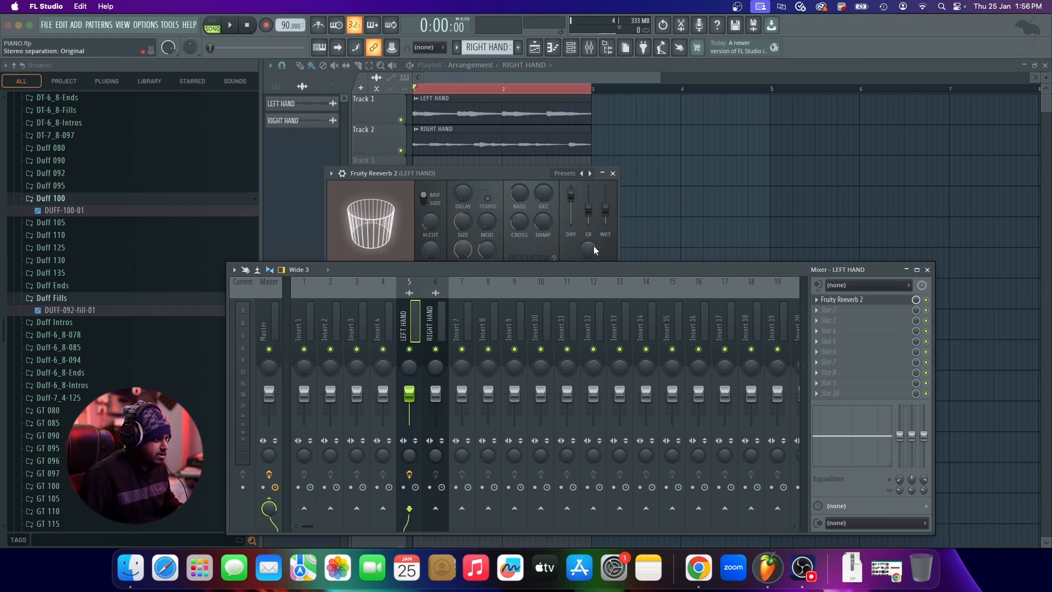
Apply The Venue preset to LEFT HAND's Fruity Reeverb 2, reduce early reflections, and set the wet level to about 57% during playback
drag(555, 178, 665, 121)
click(675, 116)
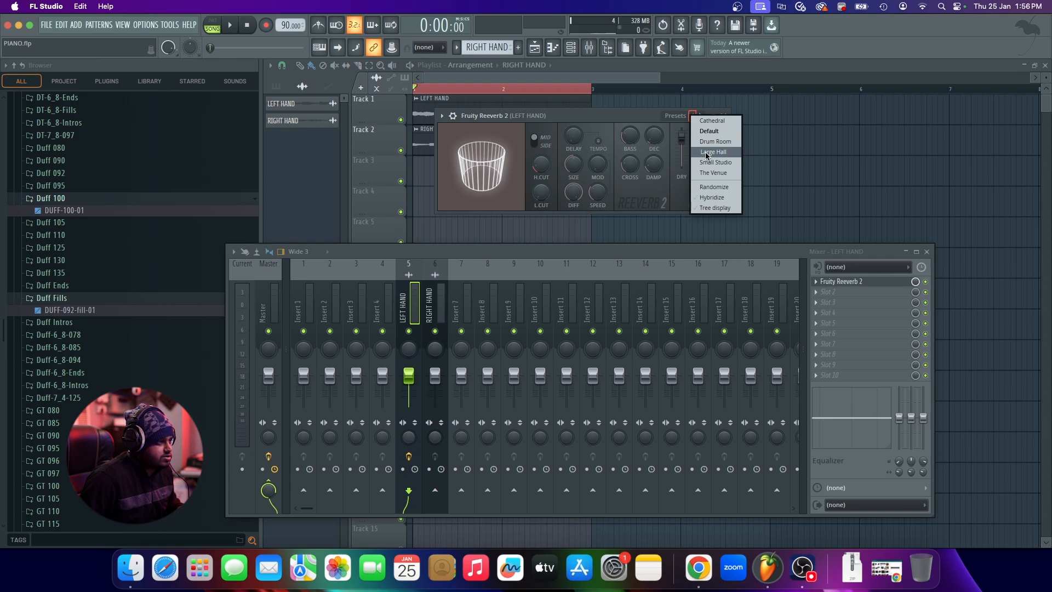
click(727, 172)
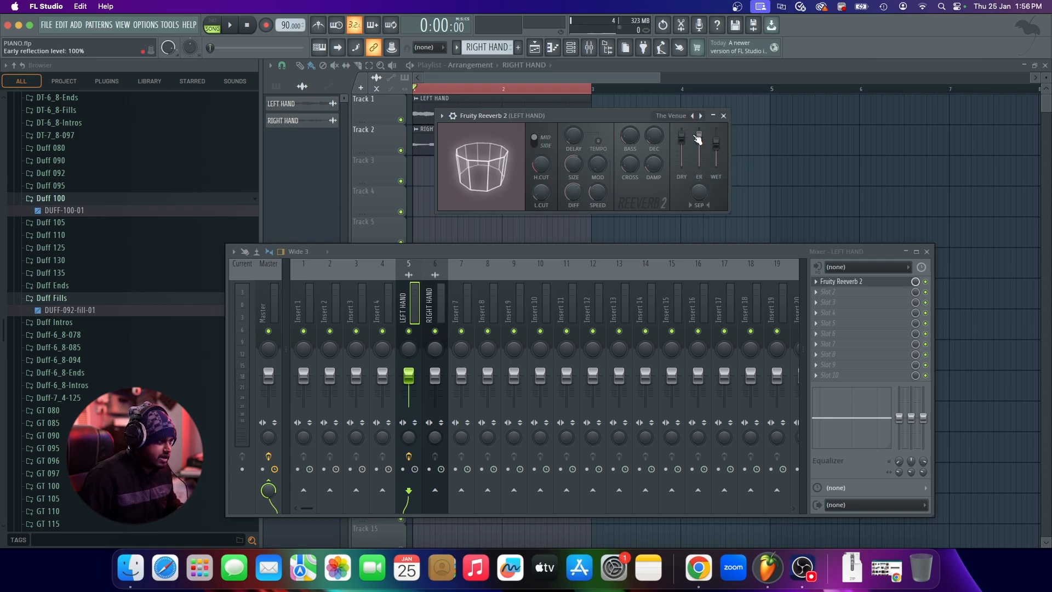
drag(699, 136, 716, 148)
key(space)
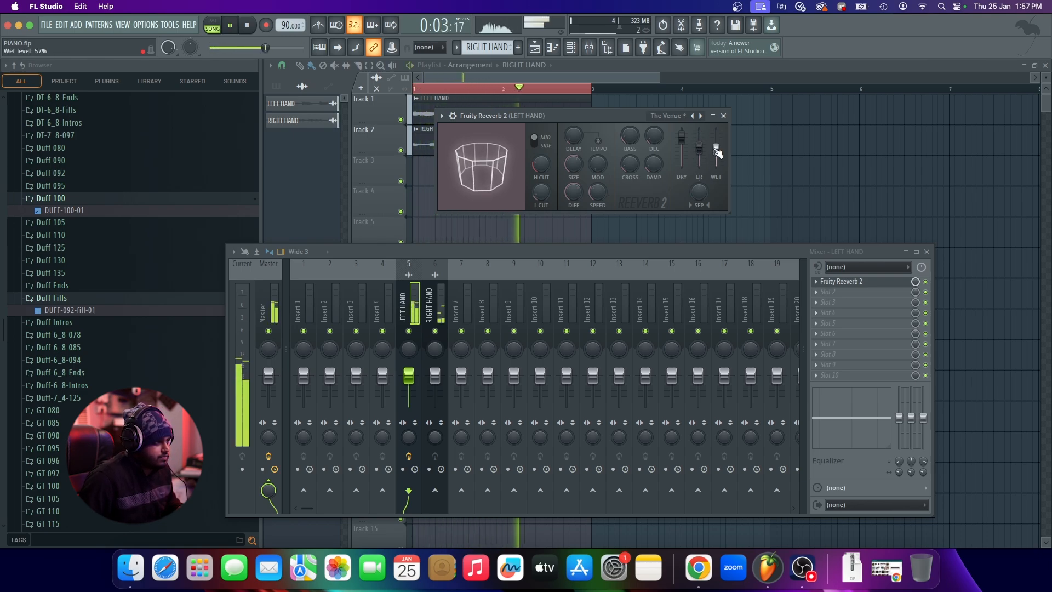
click(723, 115)
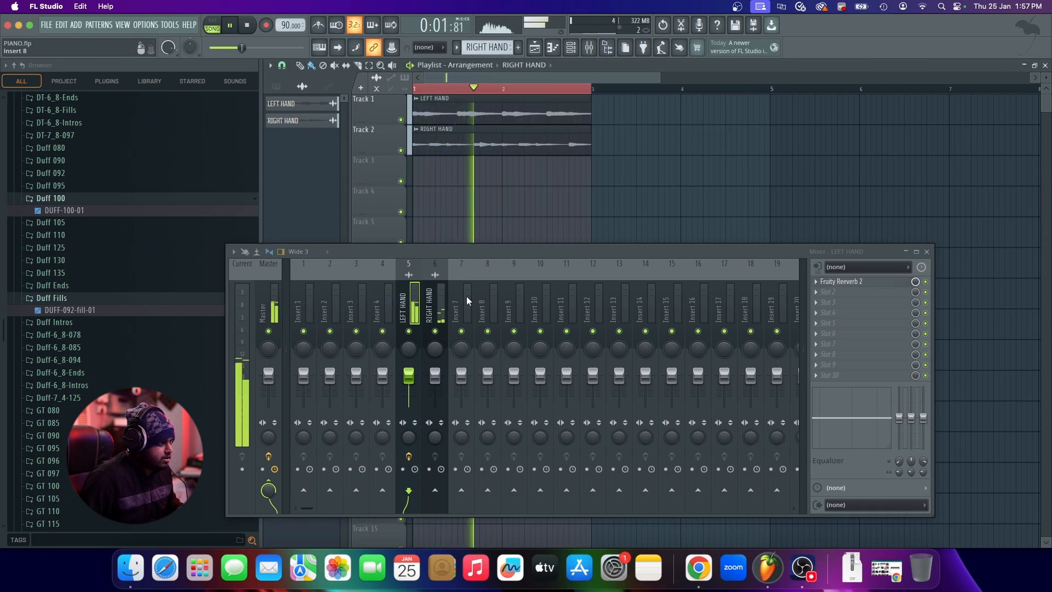
Stop playback and load Fruity Reeverb 2 in the first effect slot of the RIGHT HAND mixer track
click(441, 303)
key(space)
click(856, 277)
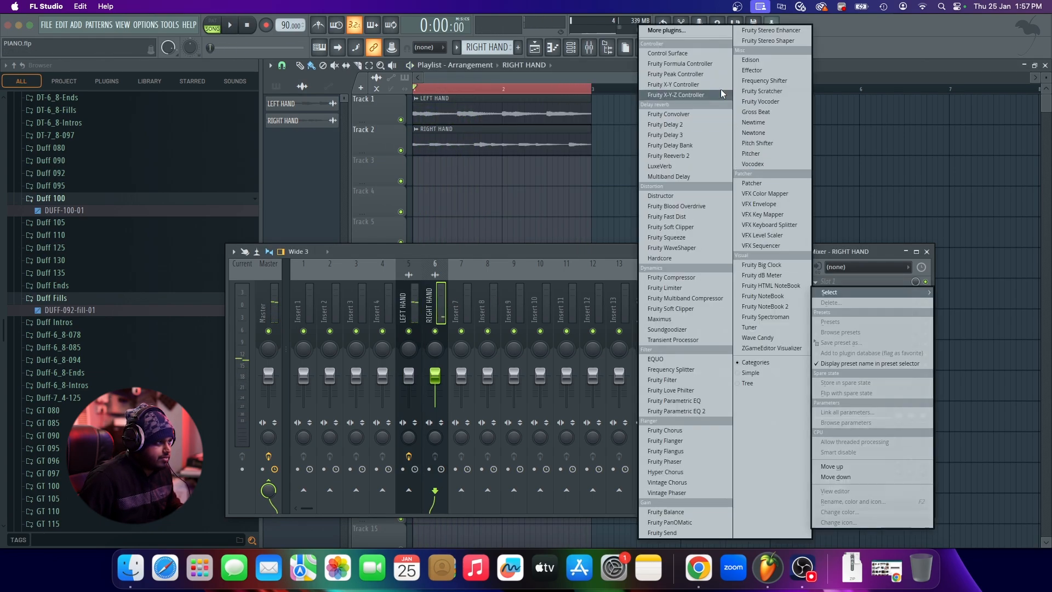
click(702, 25)
double_click(463, 73)
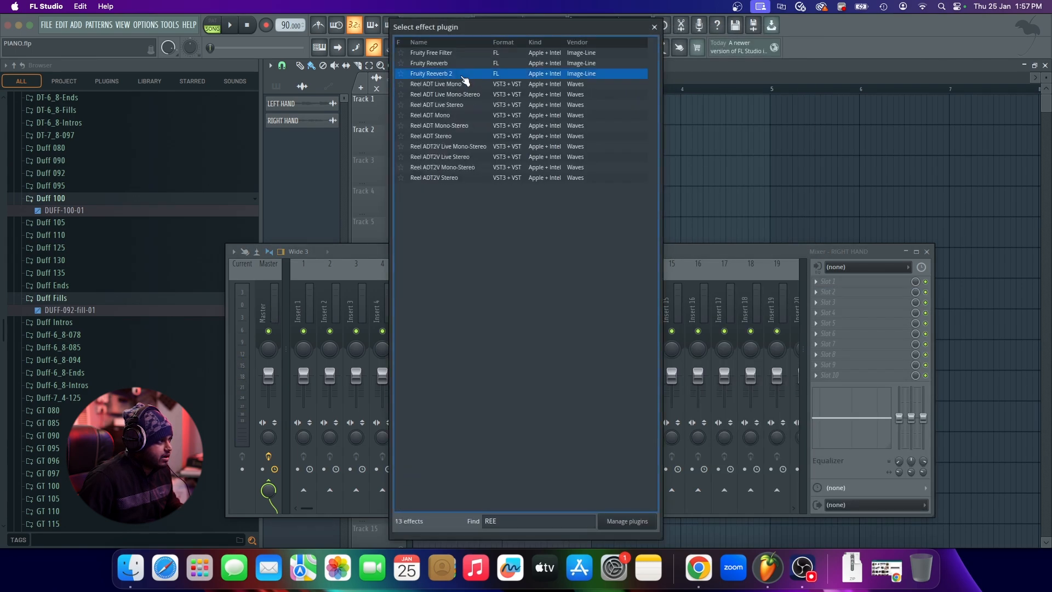
Apply the Large Hall preset to RIGHT HAND's Fruity Reeverb 2, adjust its wet level and low cut around playback, and close it
click(615, 202)
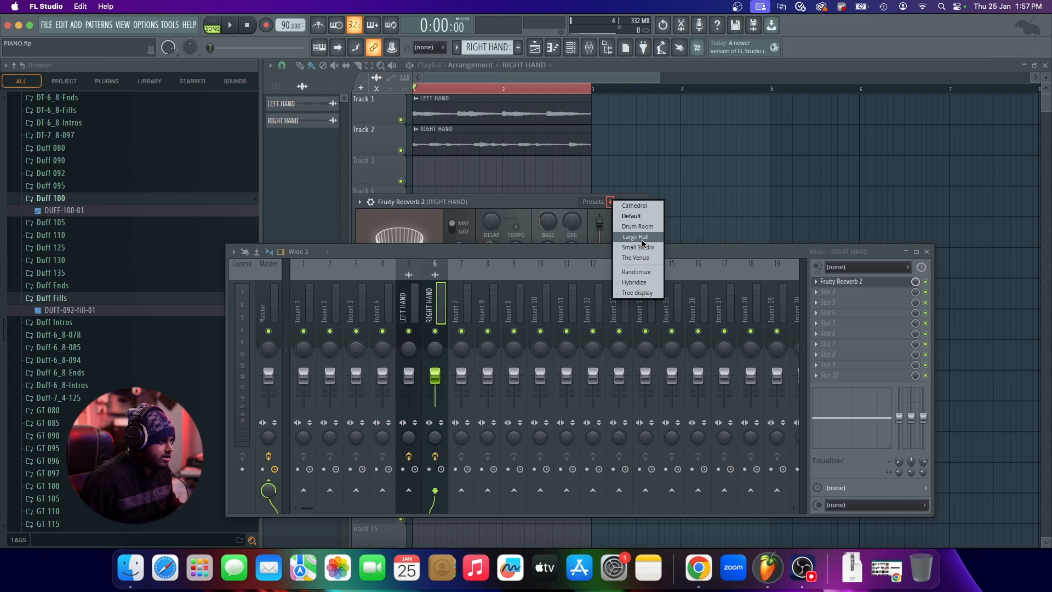
click(642, 239)
drag(635, 201, 682, 157)
key(space)
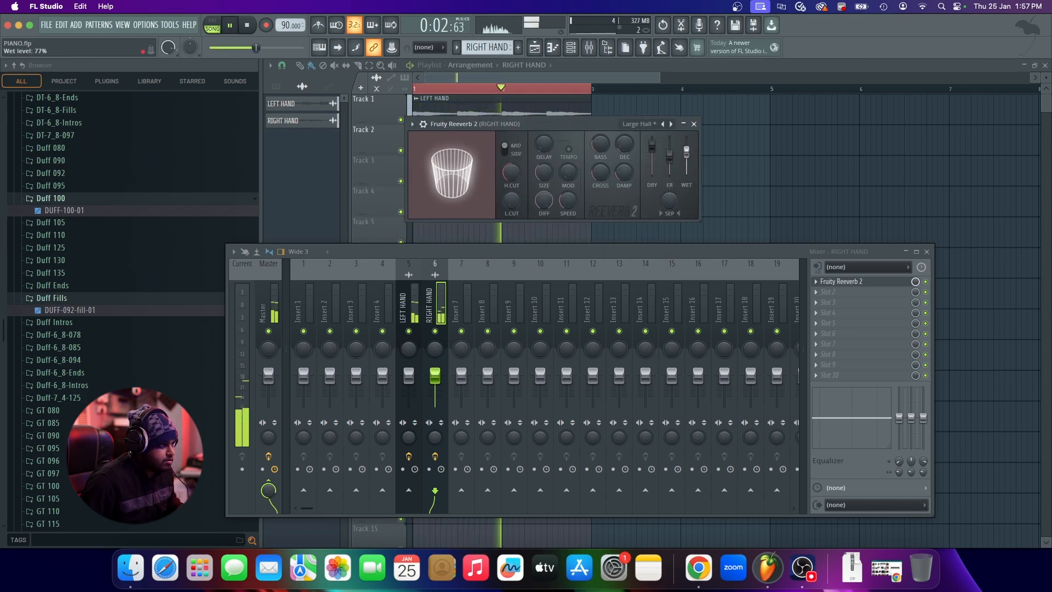
key(space)
drag(511, 200, 526, 190)
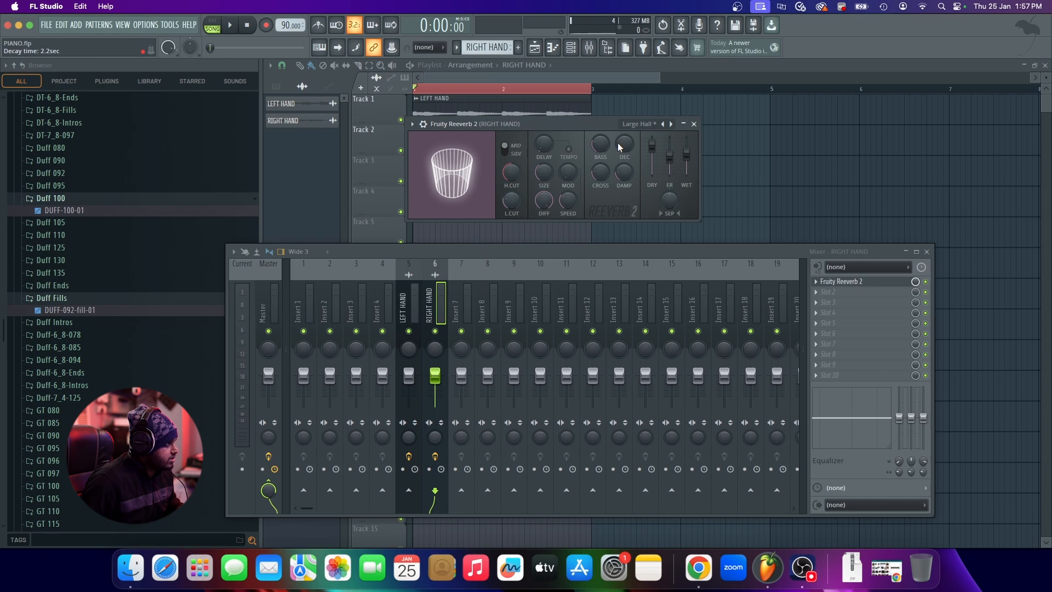
click(695, 124)
Audition the mix, check LEFT HAND soloed with its Fruity Reeverb 2 levels, and replay both hands together with the mixer closed
key(space)
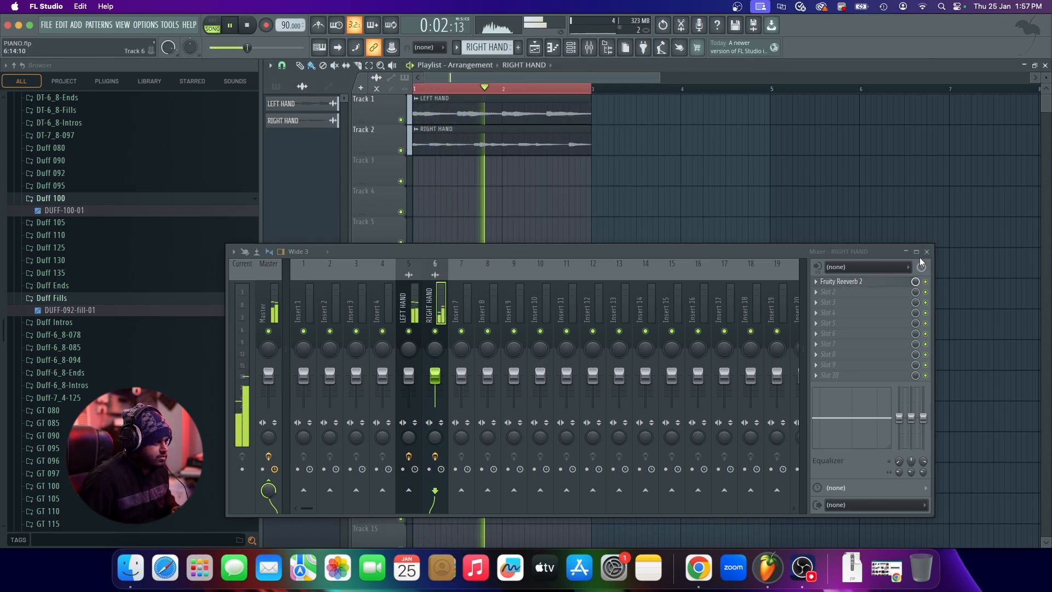
key(space)
click(403, 317)
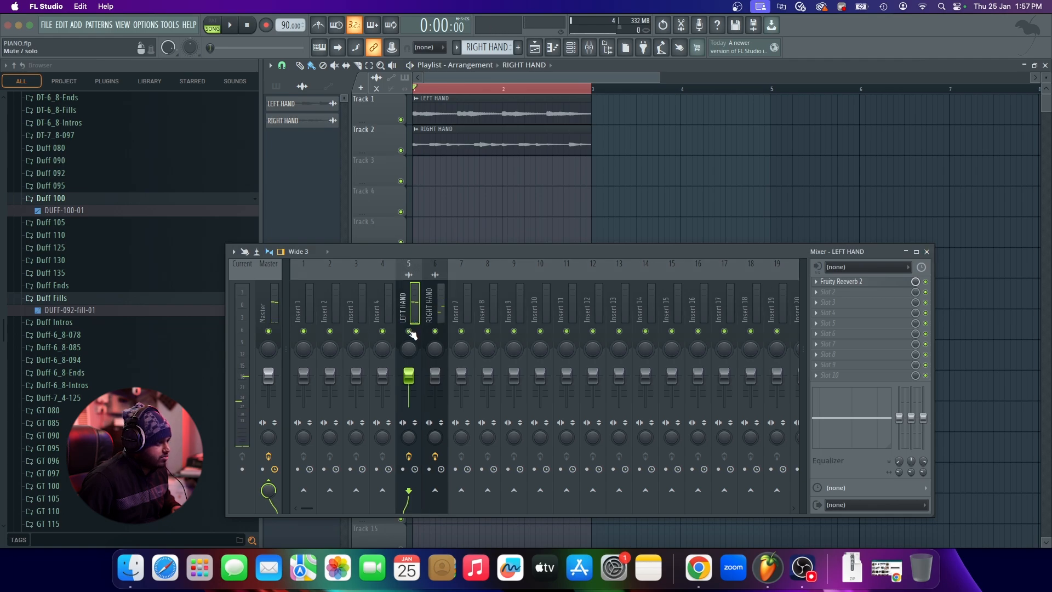
key(space)
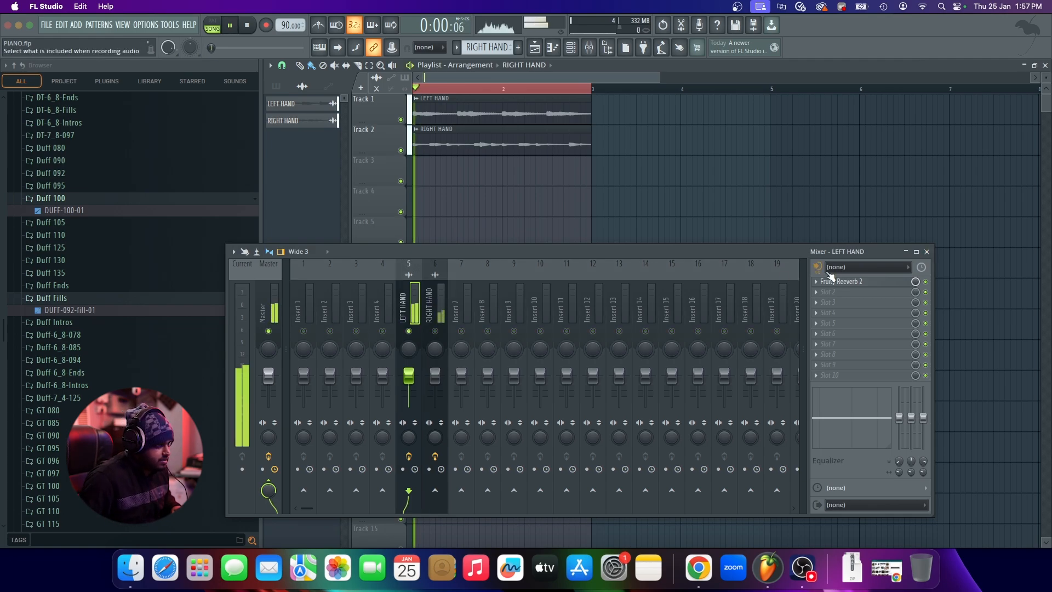
click(877, 283)
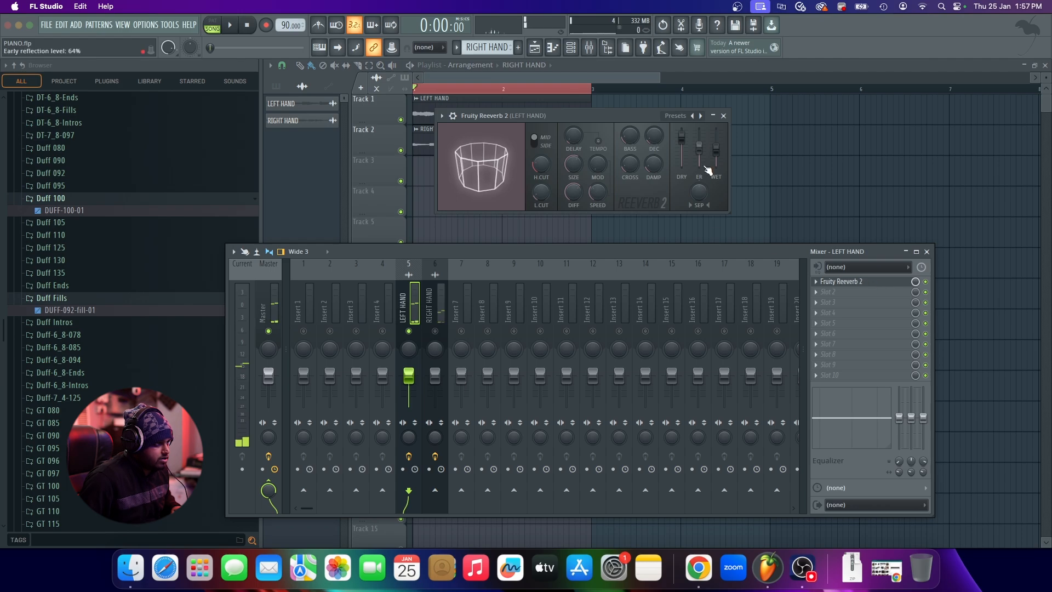
key(space)
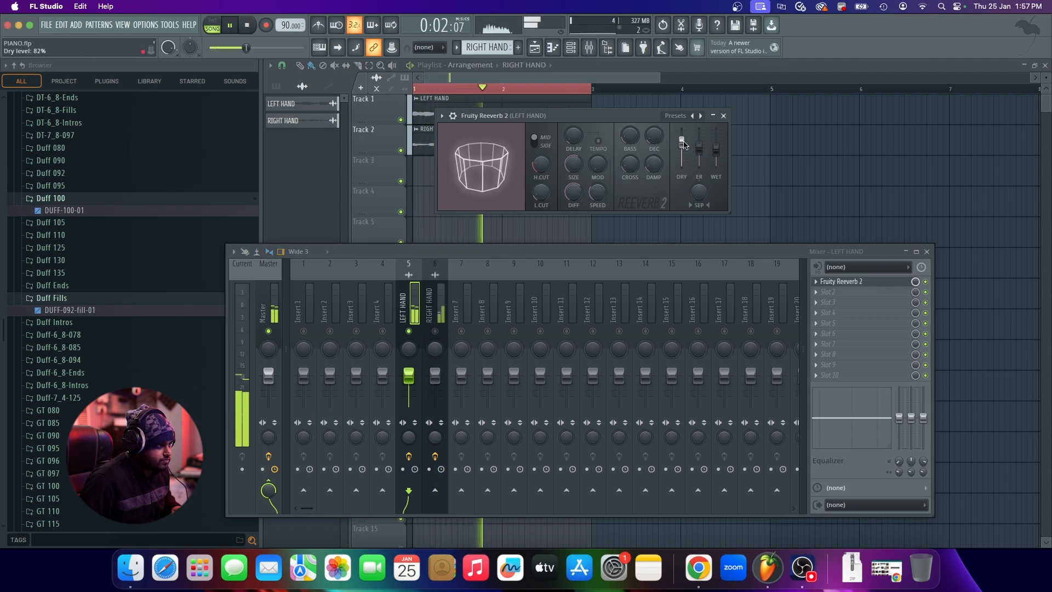
click(724, 115)
right_click(409, 331)
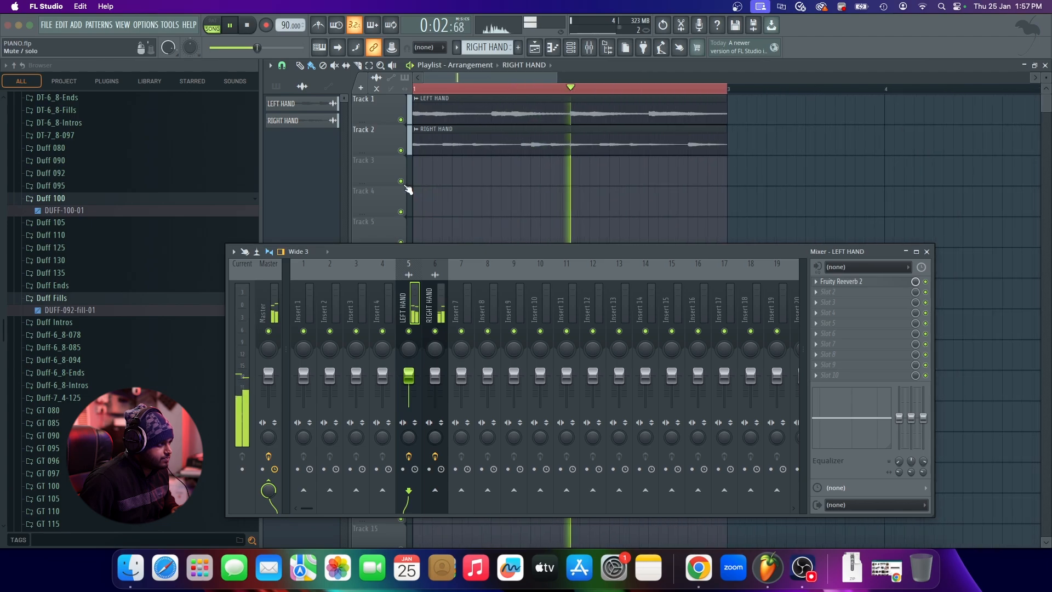
click(927, 252)
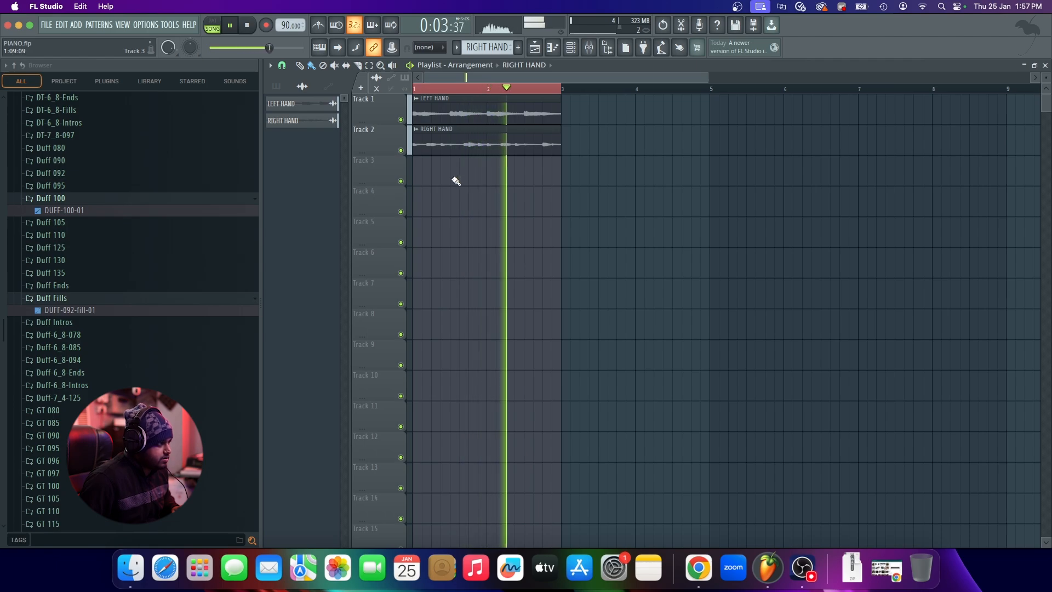
key(space)
Switch to the empty Pattern 3, open the FL Keys piano roll, and close the Channel rack
click(571, 48)
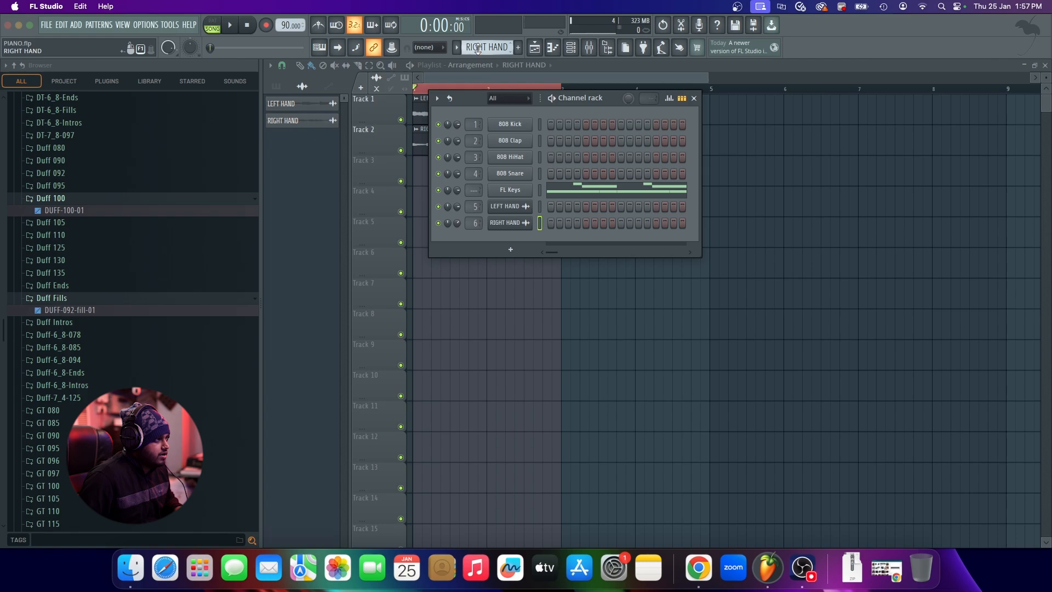
scroll(478, 49, down, 2)
right_click(531, 188)
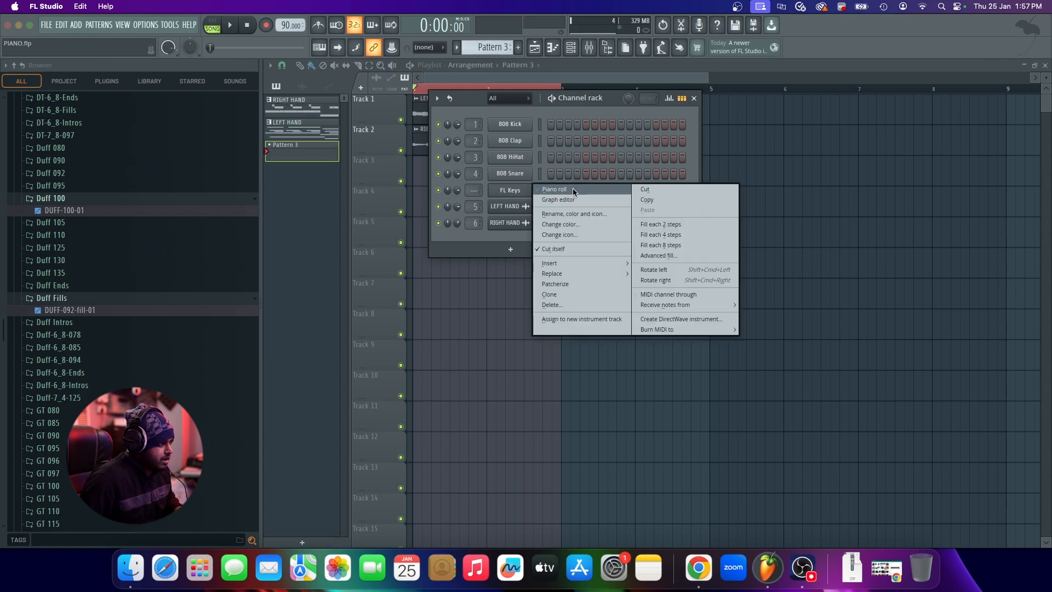
click(574, 190)
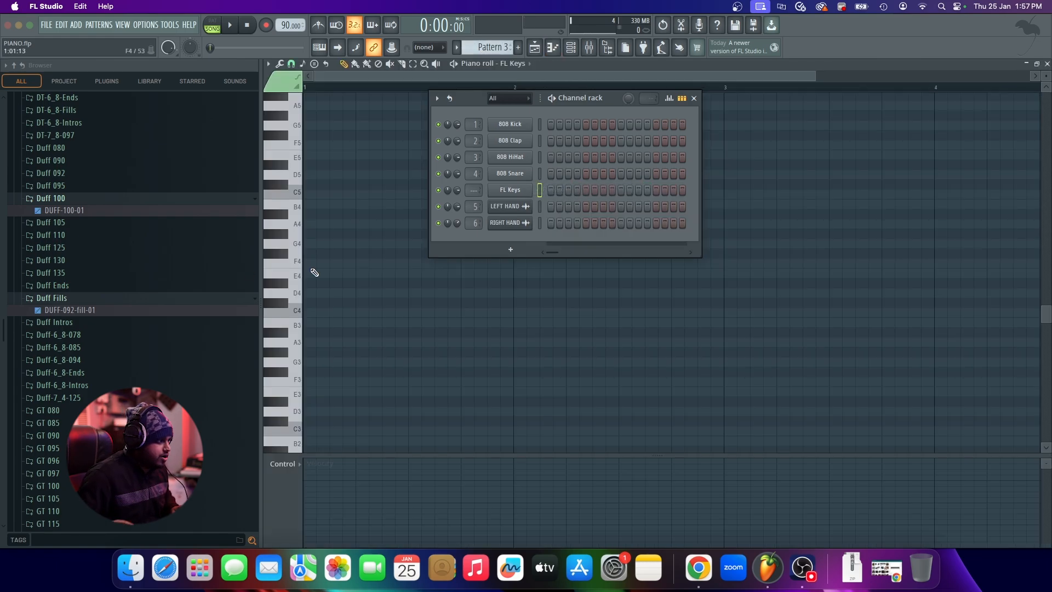
click(694, 99)
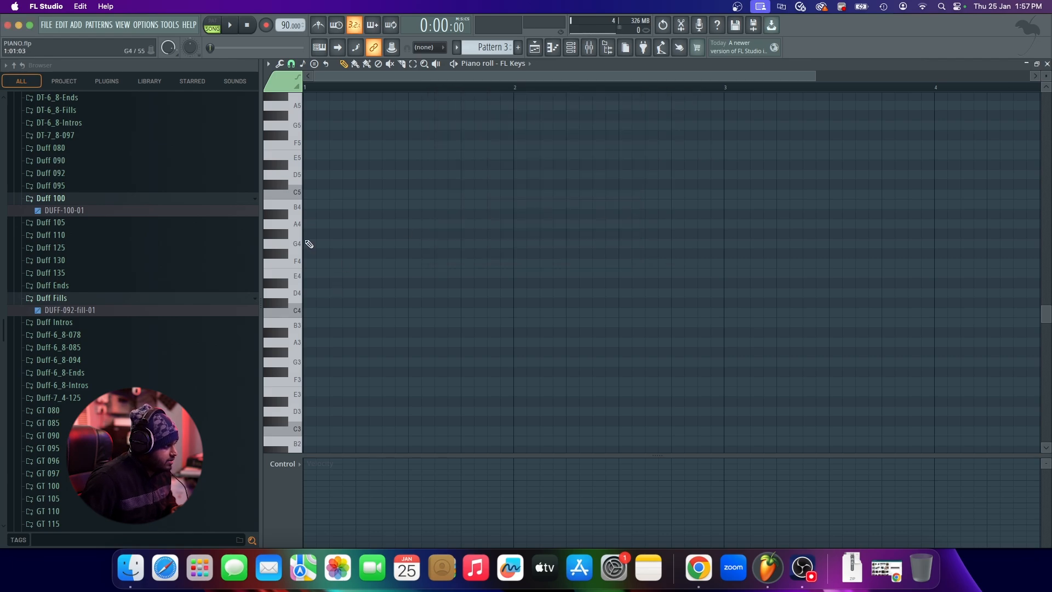
Draw one-step notes A4, C5 and E5 at the start of bar 1 as an A minor chord
mouse_move(309, 243)
mouse_down()
mouse_move(322, 242)
mouse_move(237, 222)
mouse_up()
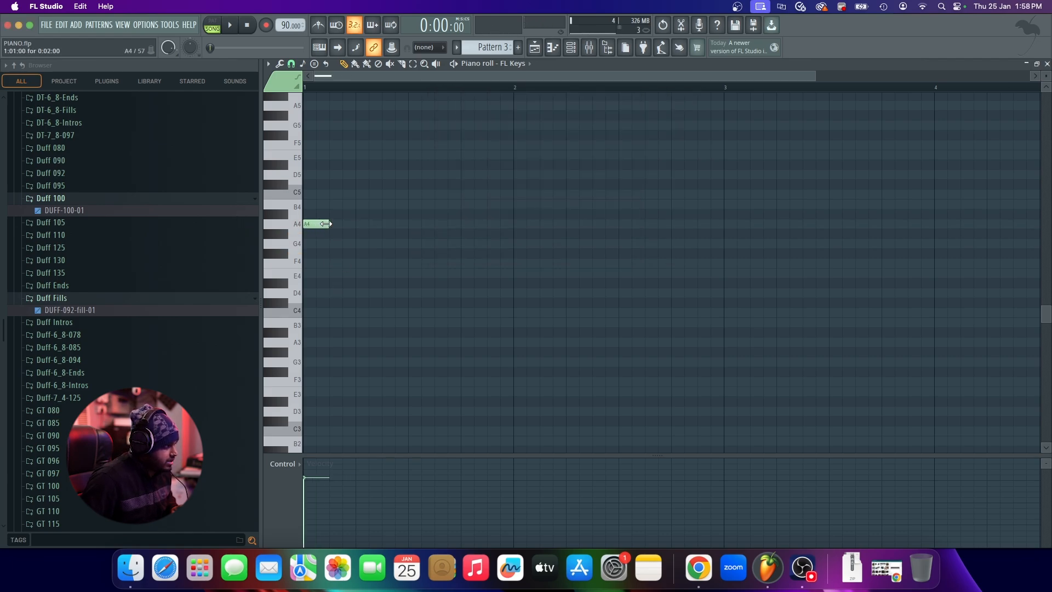
drag(307, 229, 331, 225)
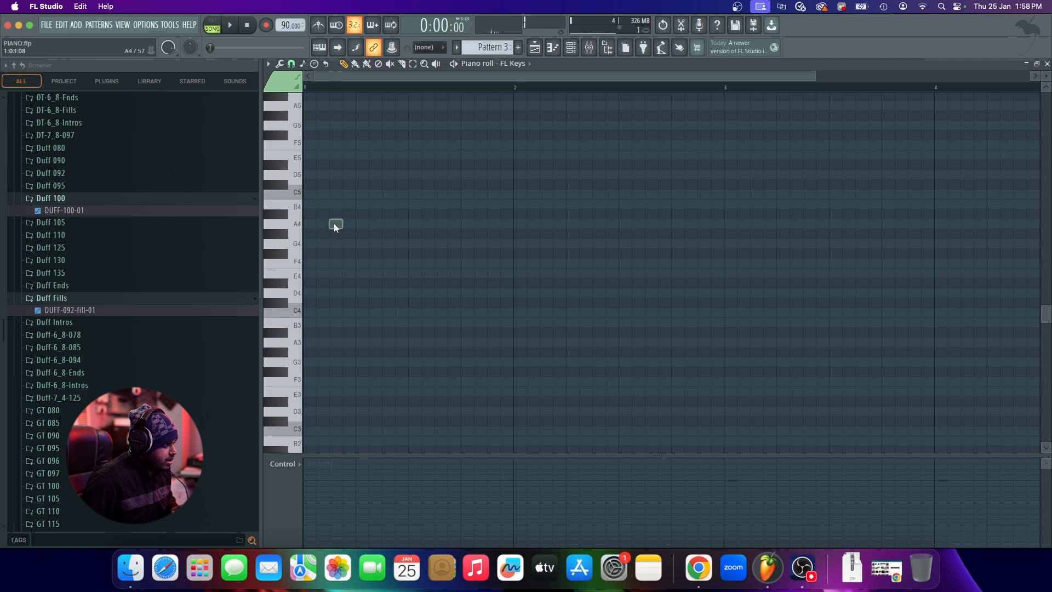
drag(340, 232, 306, 223)
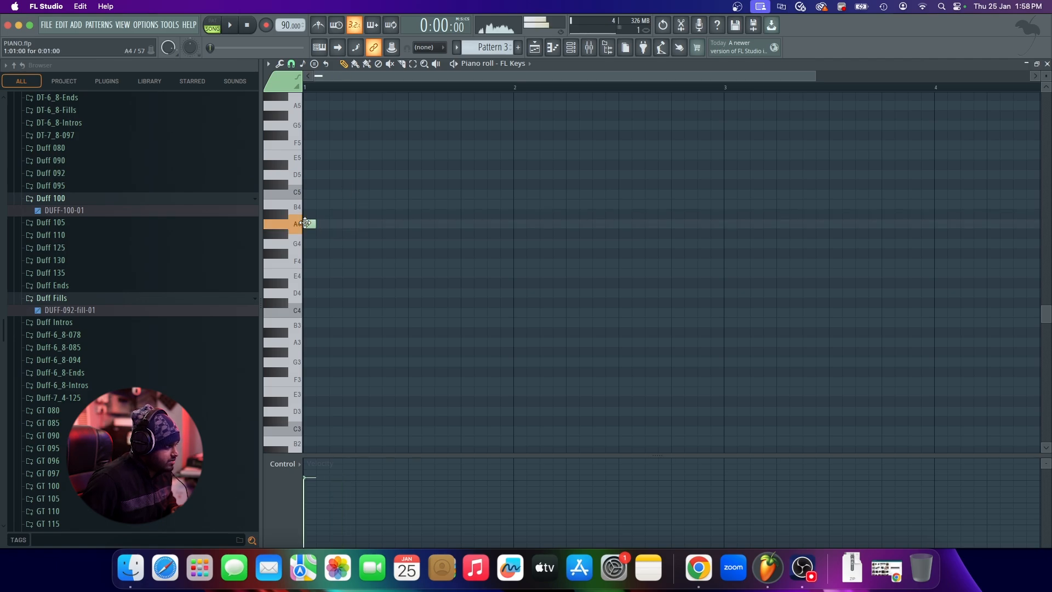
Move the A4, C5 and E5 notes to line up on step 3 of bar 1 and soften their velocities
key(super+a)
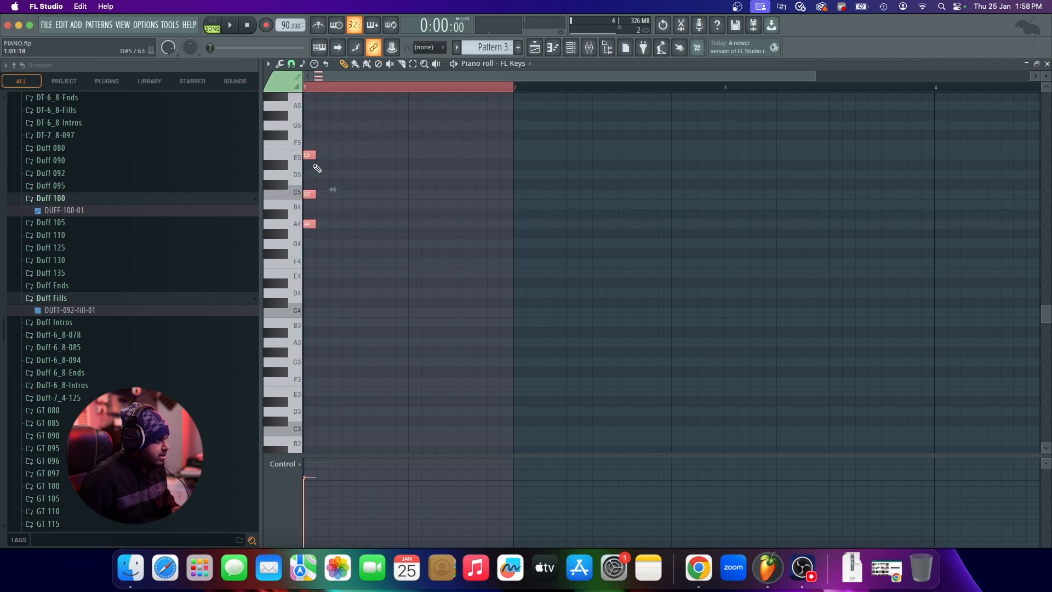
drag(310, 155, 385, 155)
click(365, 184)
scroll(312, 218, up, 3)
drag(375, 194, 362, 196)
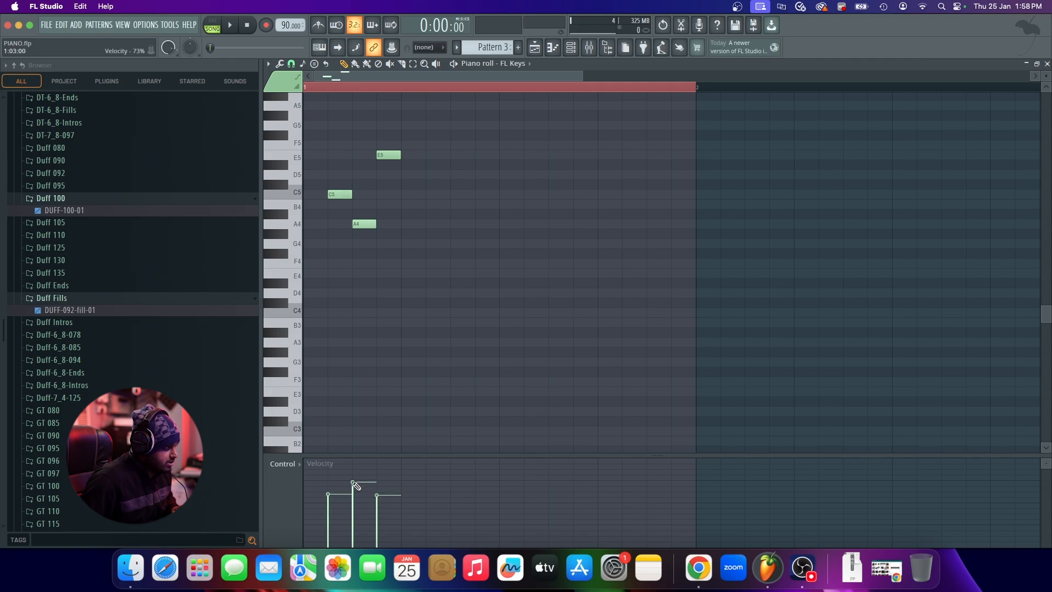
drag(339, 194, 364, 195)
drag(389, 155, 364, 155)
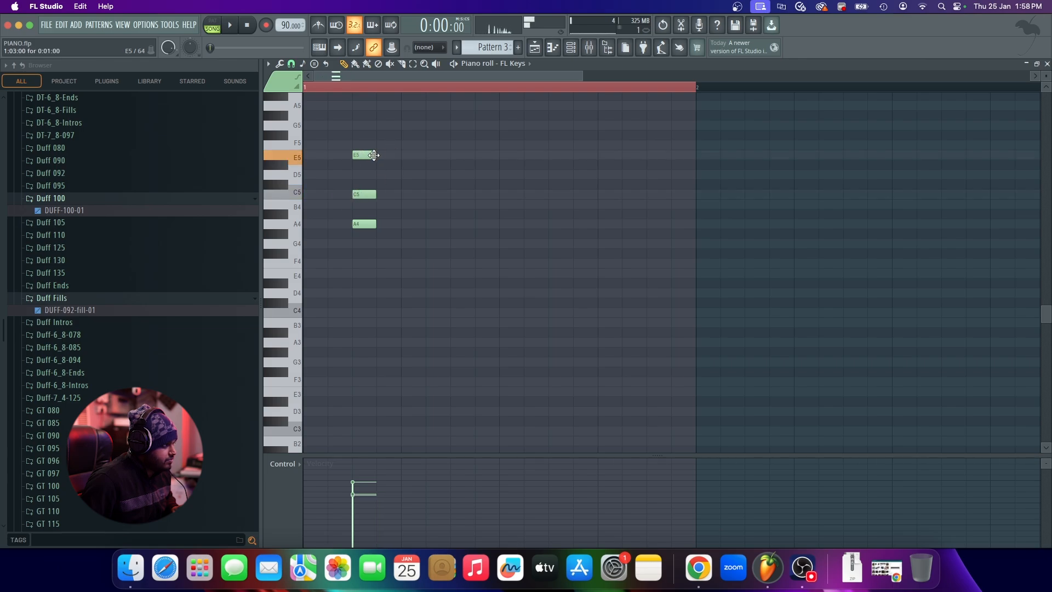
scroll(435, 218, down, 1)
scroll(435, 219, down, 2)
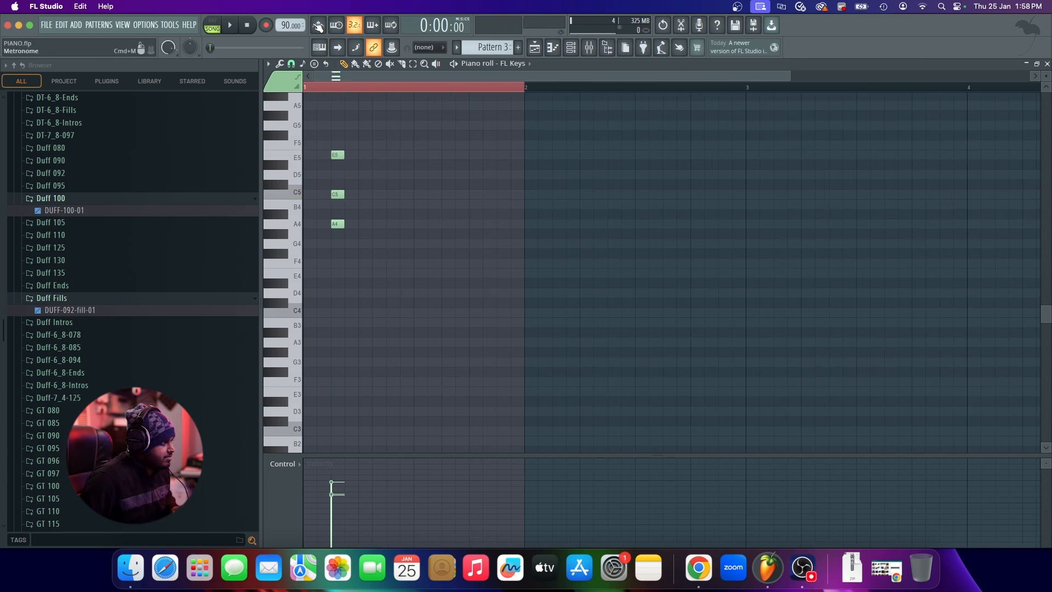
Turn on the metronome, switch playback to pattern mode, and briefly play the chord
click(219, 22)
key(space)
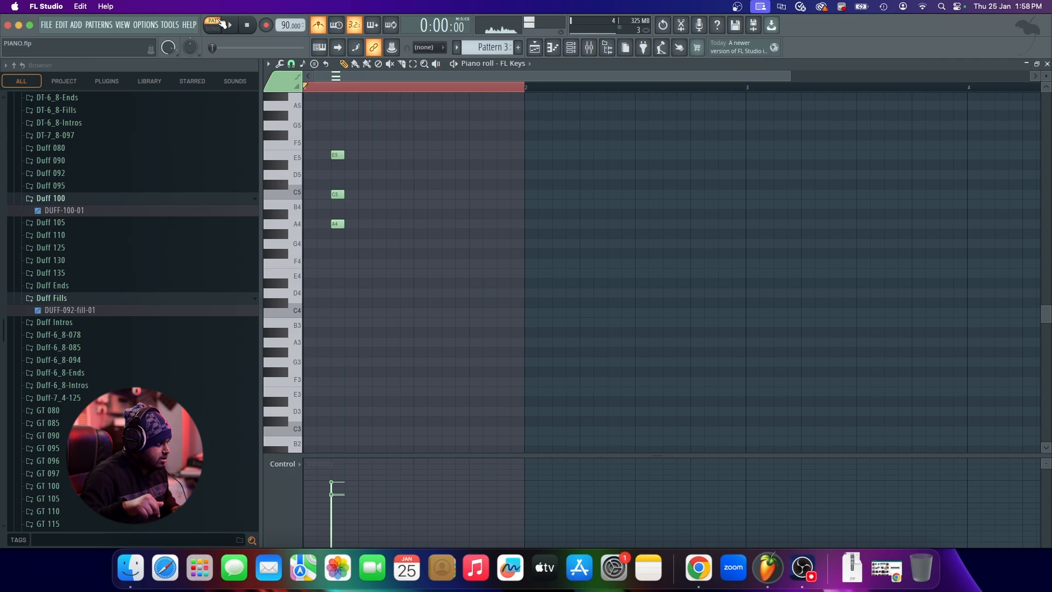
key(space)
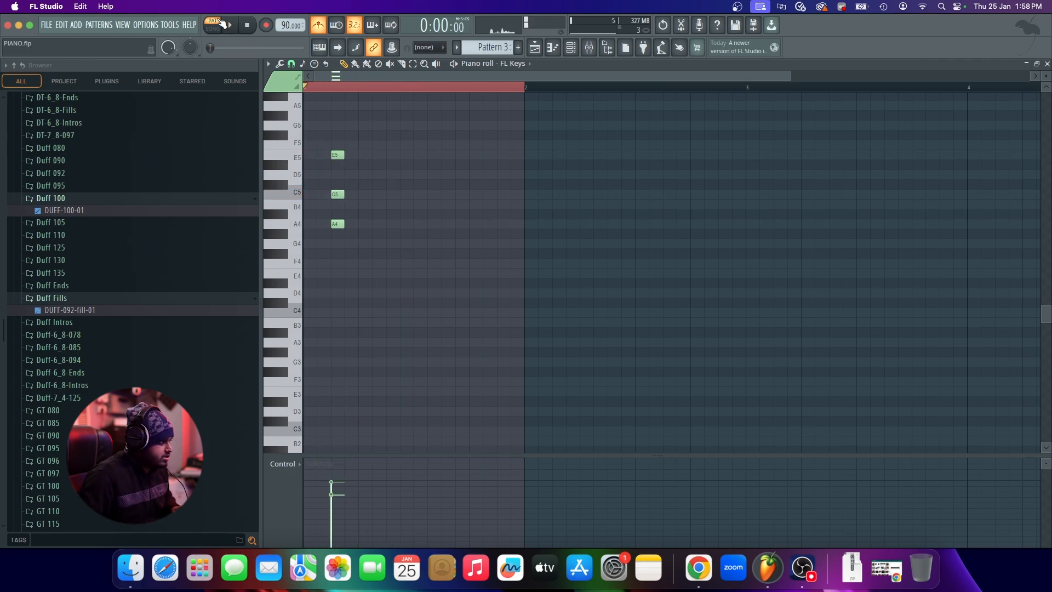
Copy the A minor chord to steps 7 and 11, and place a G4, B4, D5 chord on step 15
key(ctrl+a)
drag(339, 154, 454, 156)
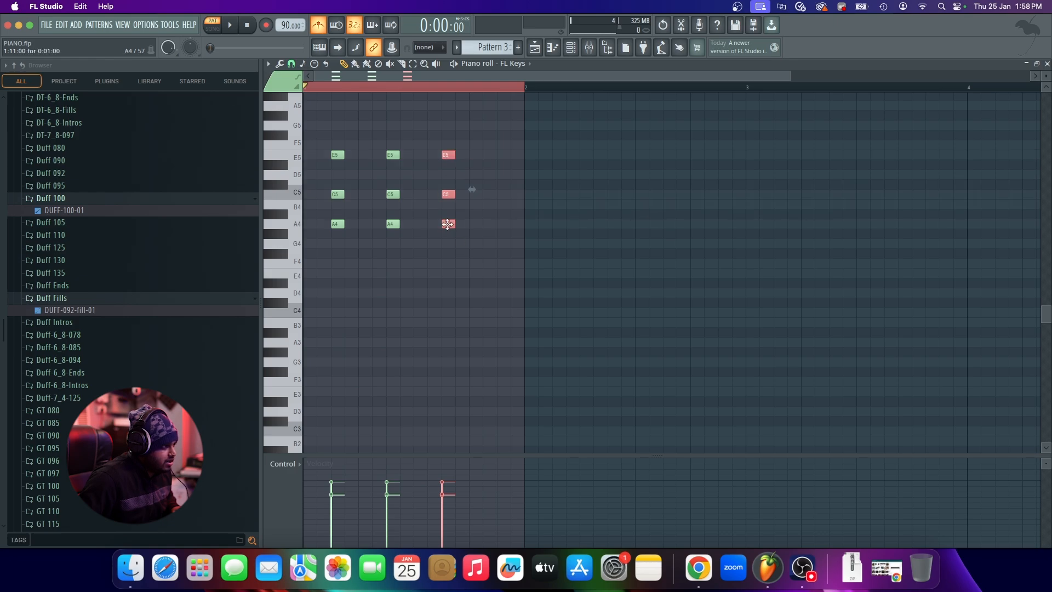
drag(448, 224, 504, 204)
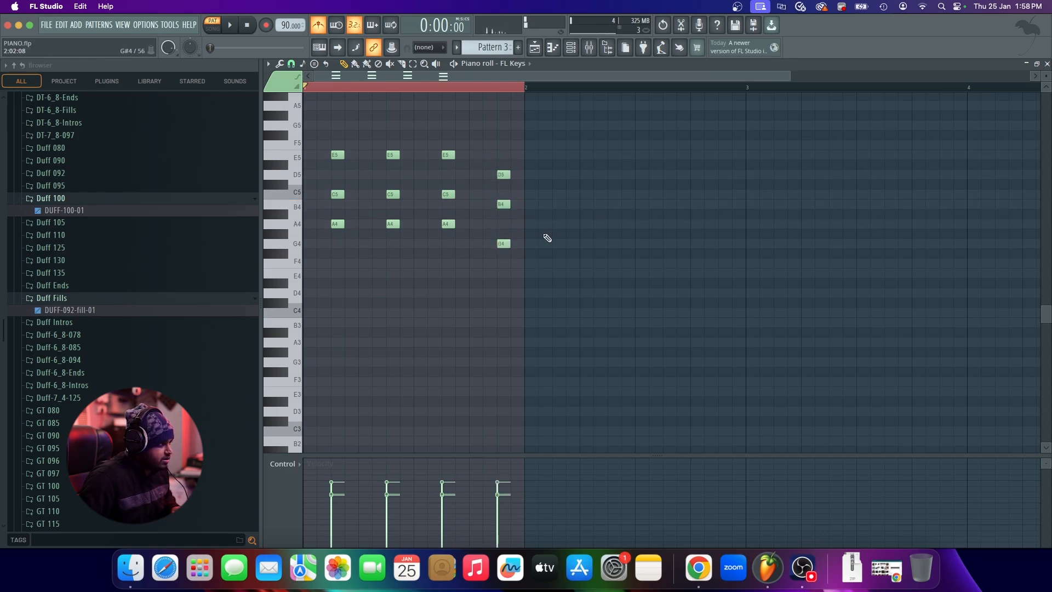
Transpose all Pattern 3 chords up two octaves so the A minor chord starts on A6, and play them with the metronome
key(ctrl+a)
key(ctrl+Down)
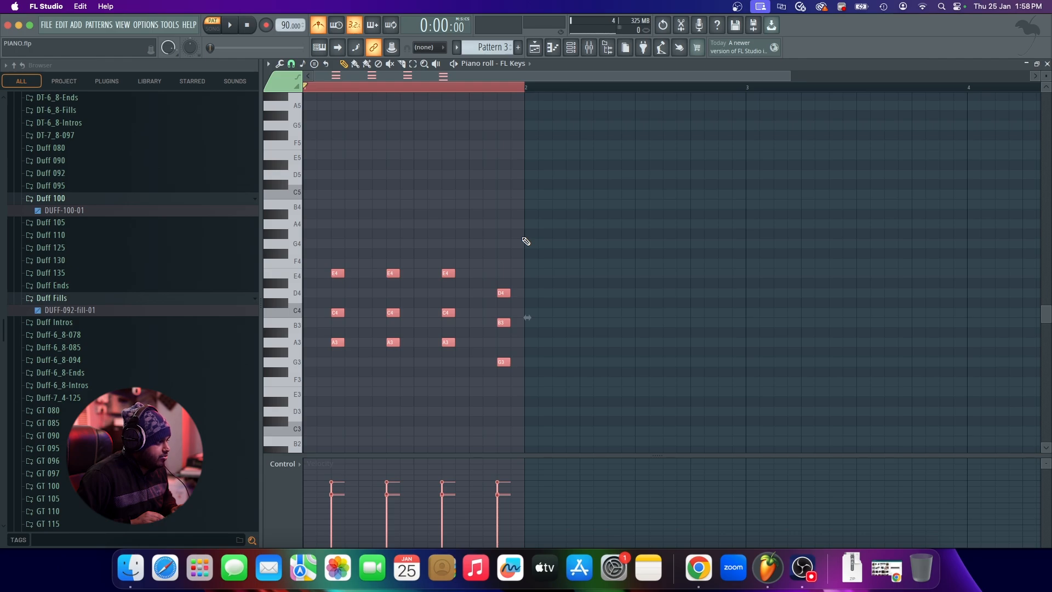
key(ctrl+Up)
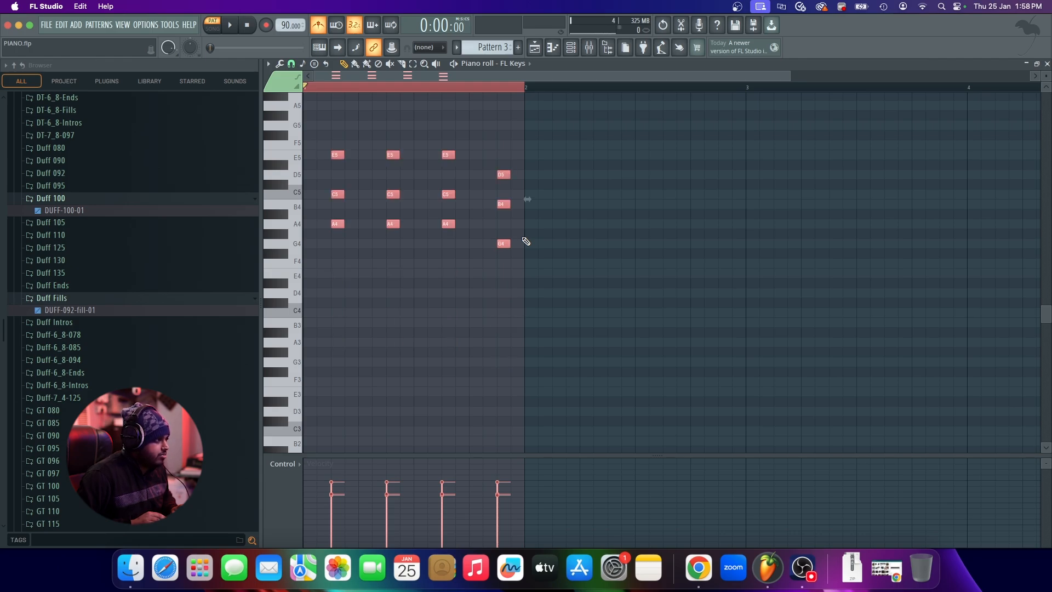
key(ctrl+Up)
key(space)
key(space)
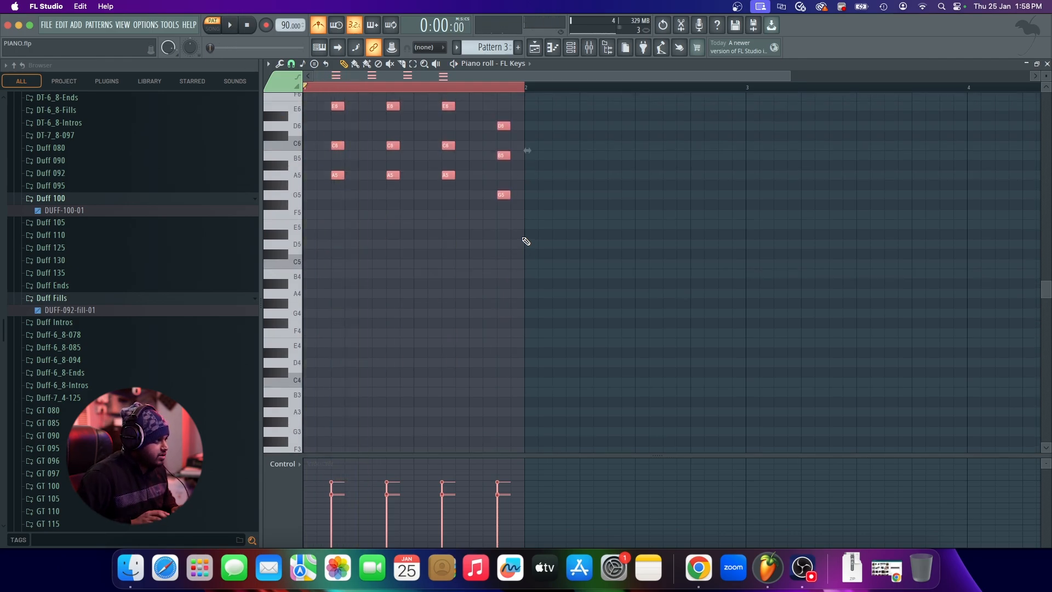
key(ctrl+Up)
scroll(508, 247, up, 2)
key(space)
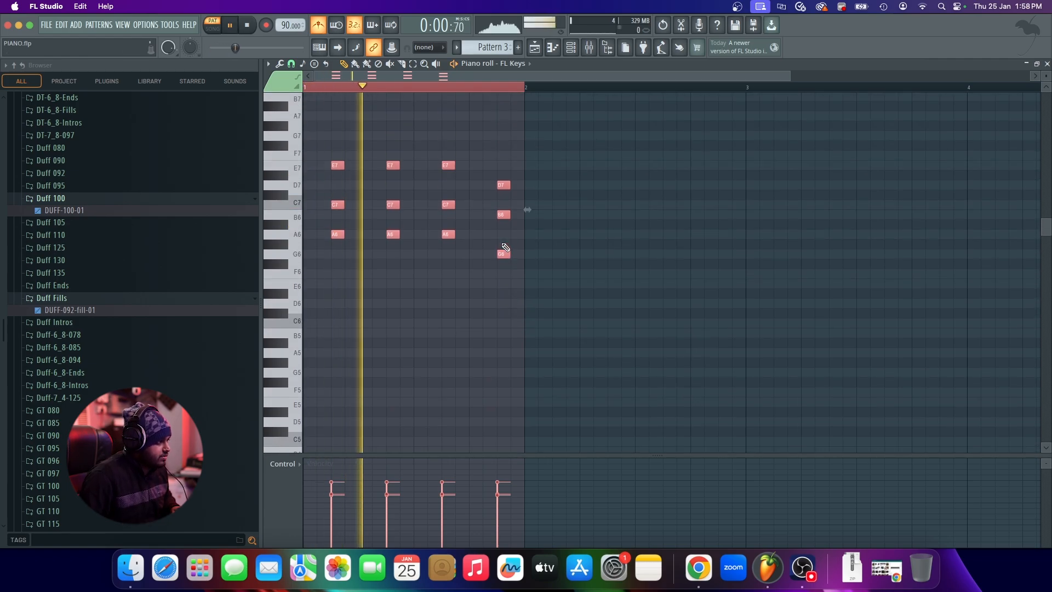
key(space)
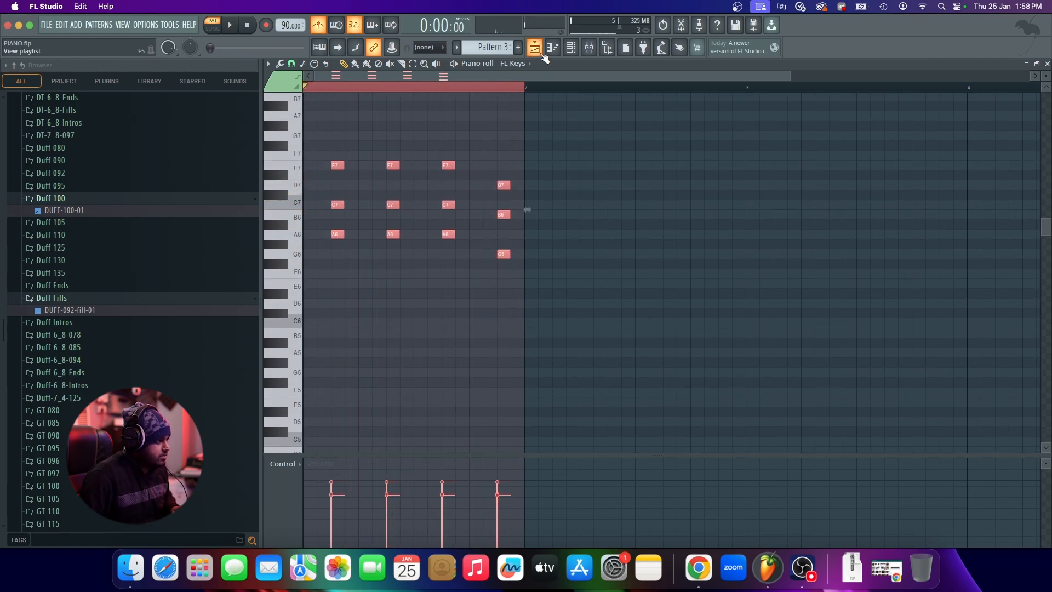
Place two Pattern 3 clips on playlist Track 3, at bars 1 and 2, beneath the audio clips
click(534, 48)
click(431, 171)
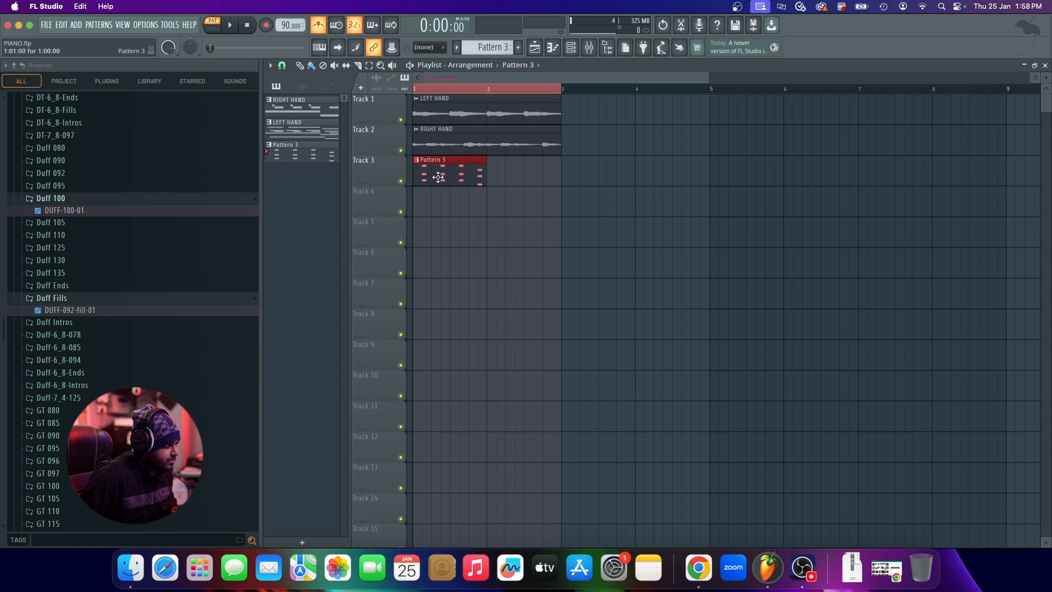
scroll(498, 173, up, 2)
click(536, 175)
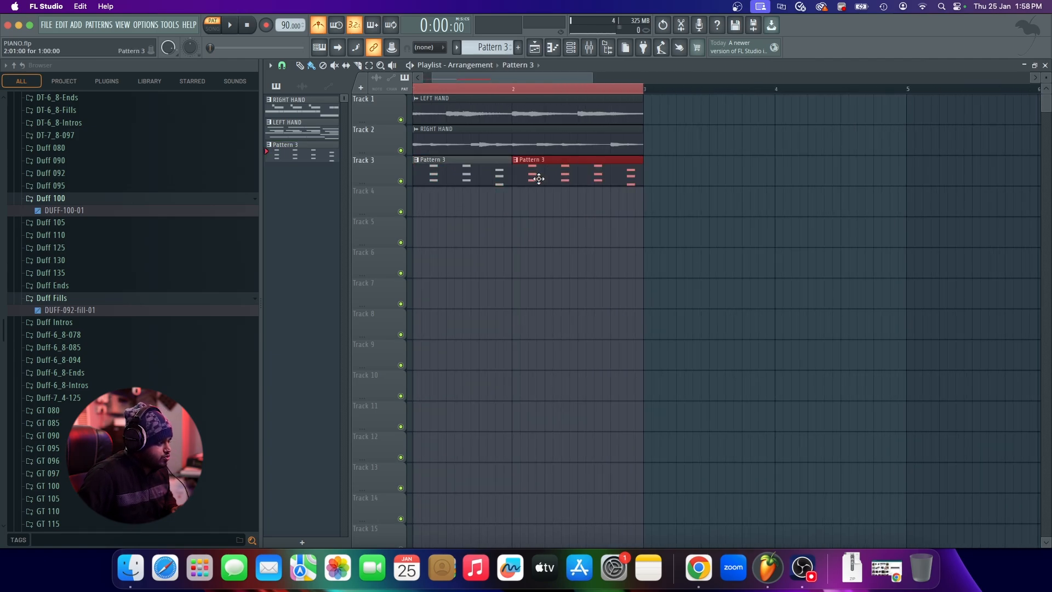
scroll(536, 77, down, 2)
Rename Pattern 3 as PIANO COMP
click(461, 44)
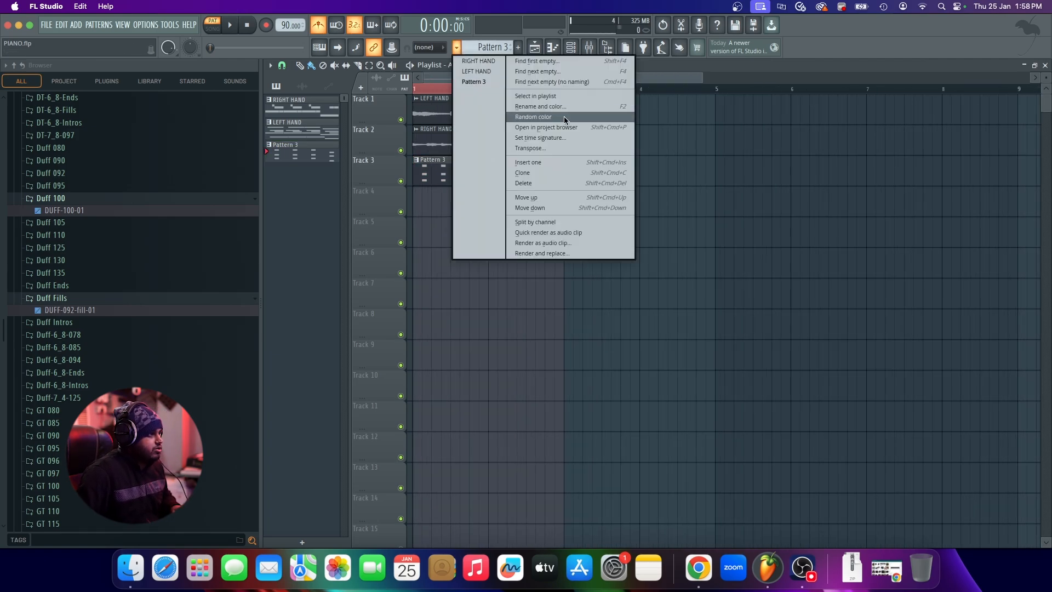
click(568, 108)
text(PIANO COMP)
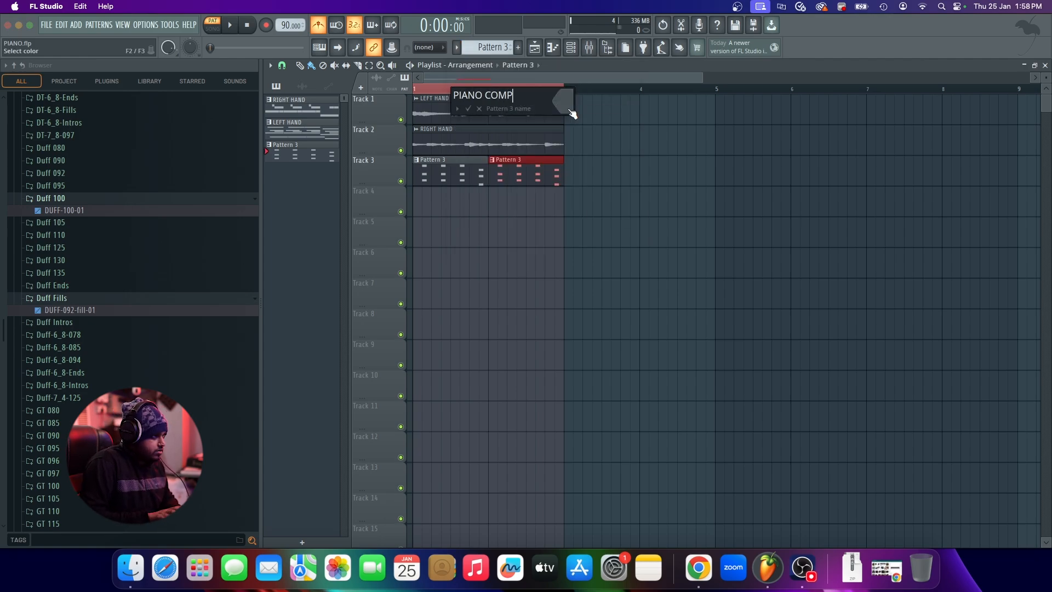
key(Return)
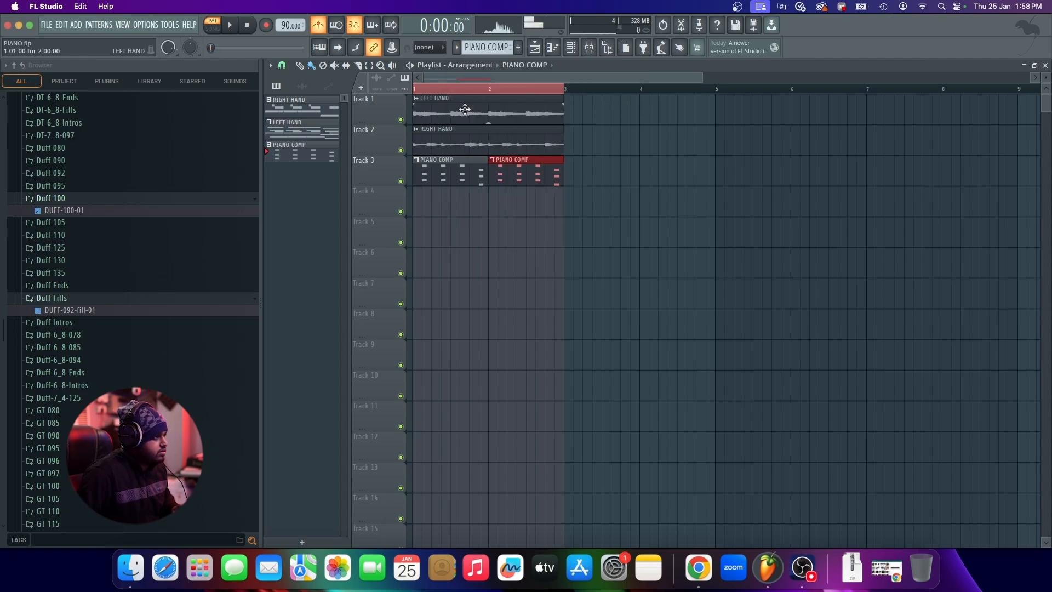
Route the FL Keys channel to mixer track 7
click(578, 49)
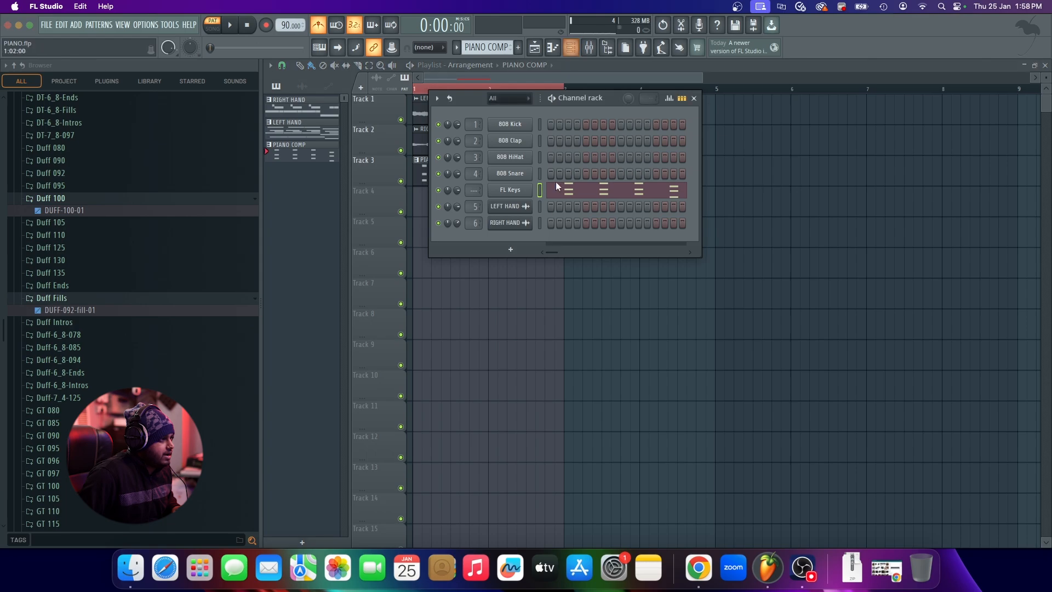
click(511, 190)
click(347, 189)
click(511, 221)
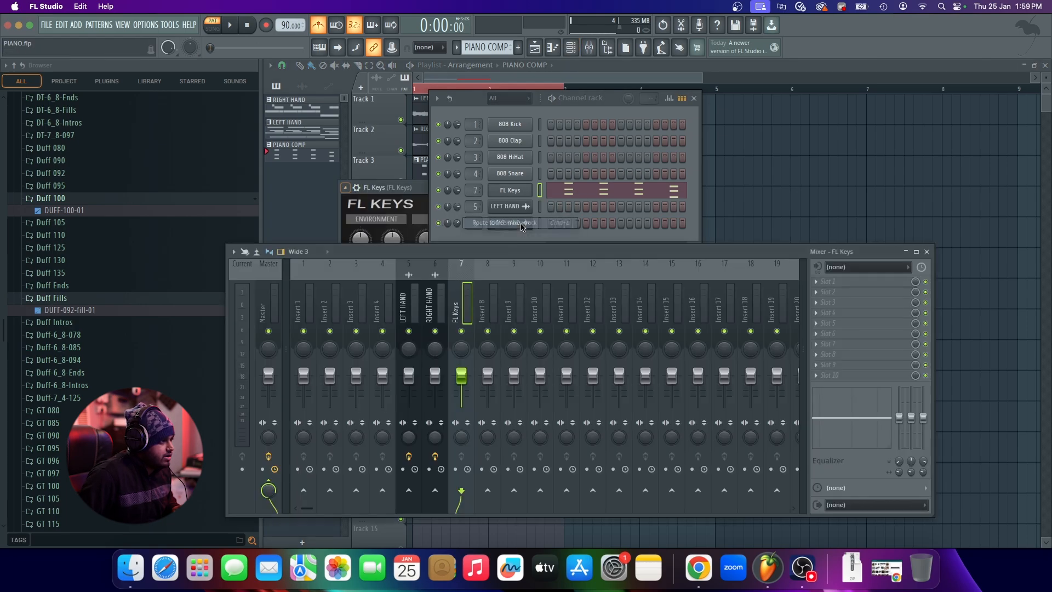
Load Fruity Parametric EQ 2 into the first effect slot of the FL Keys mixer track
double_click(521, 256)
click(957, 55)
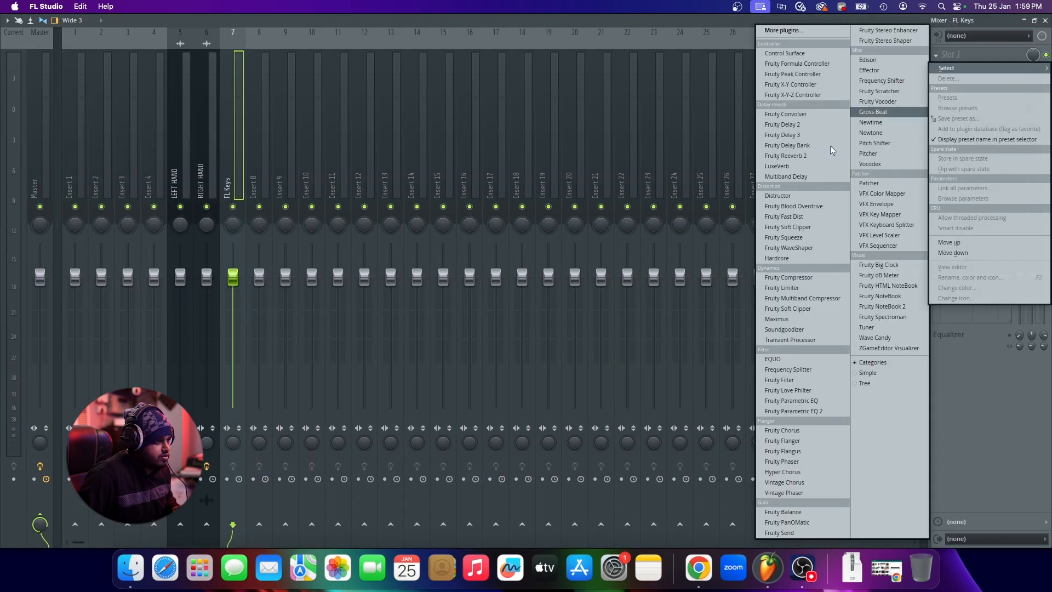
click(800, 406)
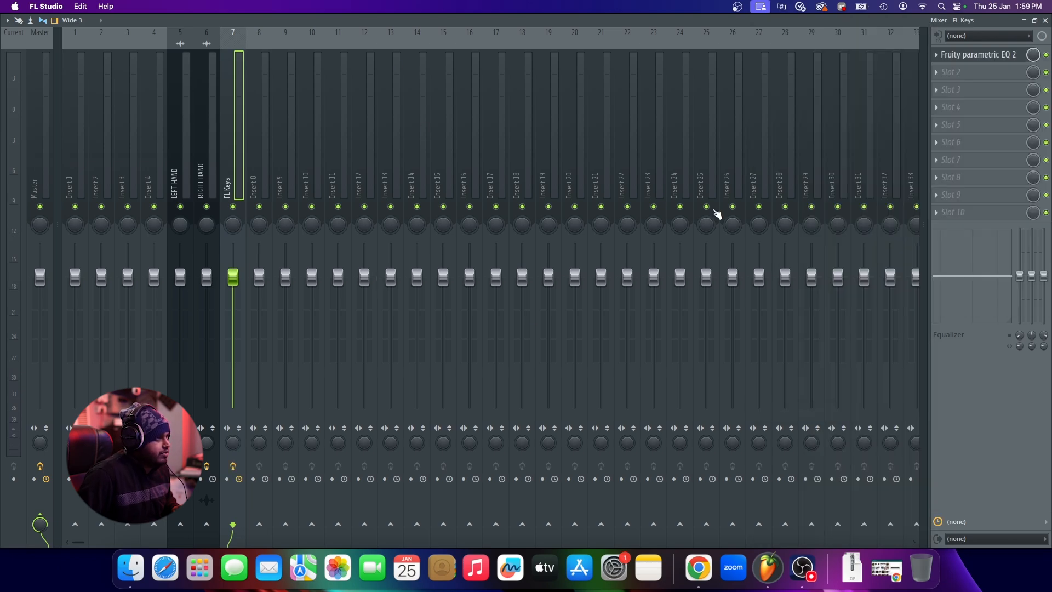
key(Return)
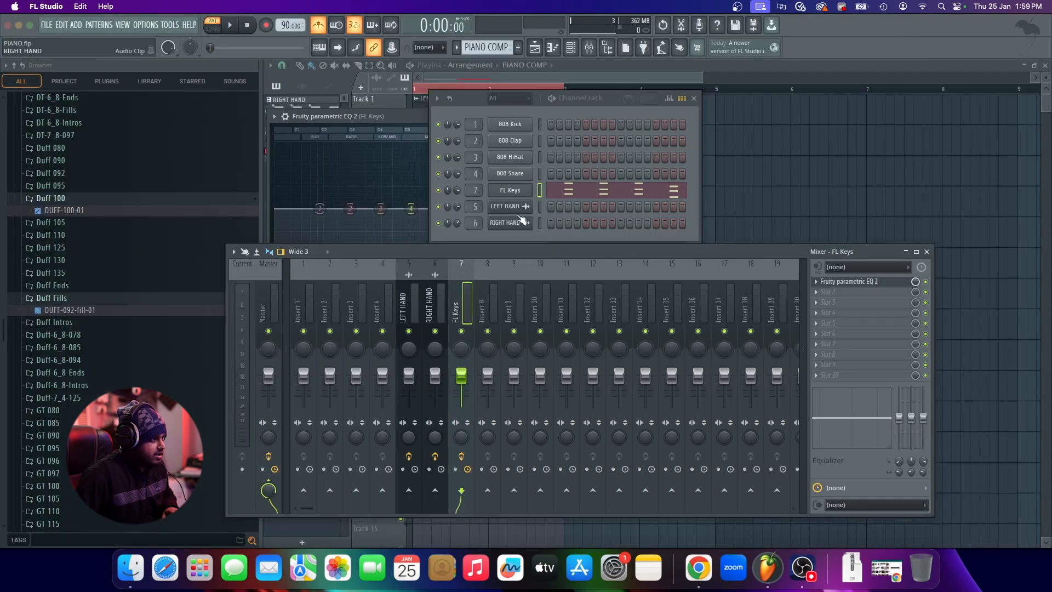
During playback, change EQ band 1 on FL Keys to a high pass filter and raise its cutoff into the midrange
drag(377, 117, 757, 68)
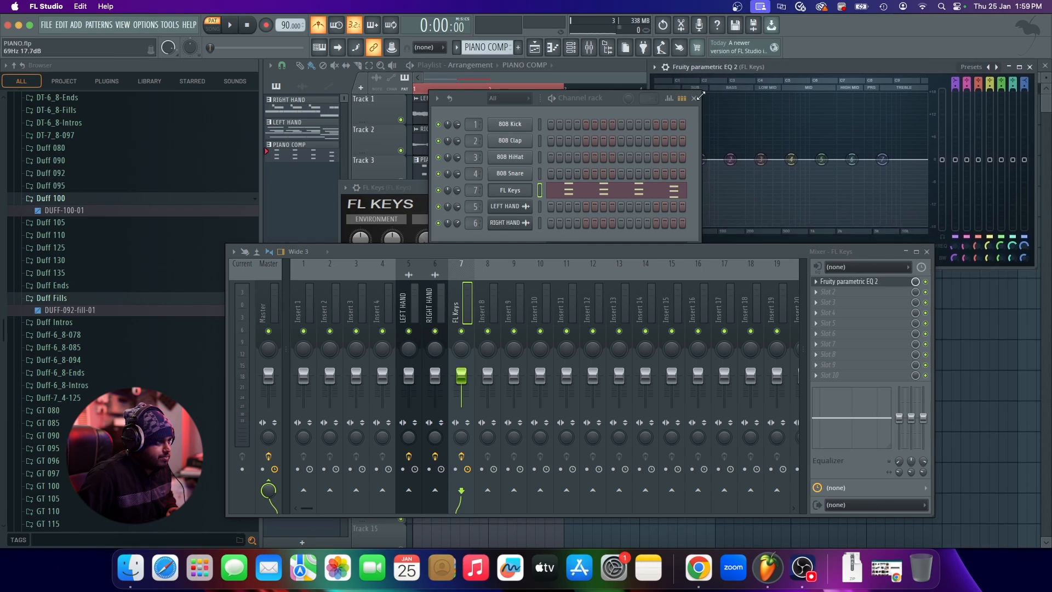
click(695, 98)
key(space)
right_click(700, 159)
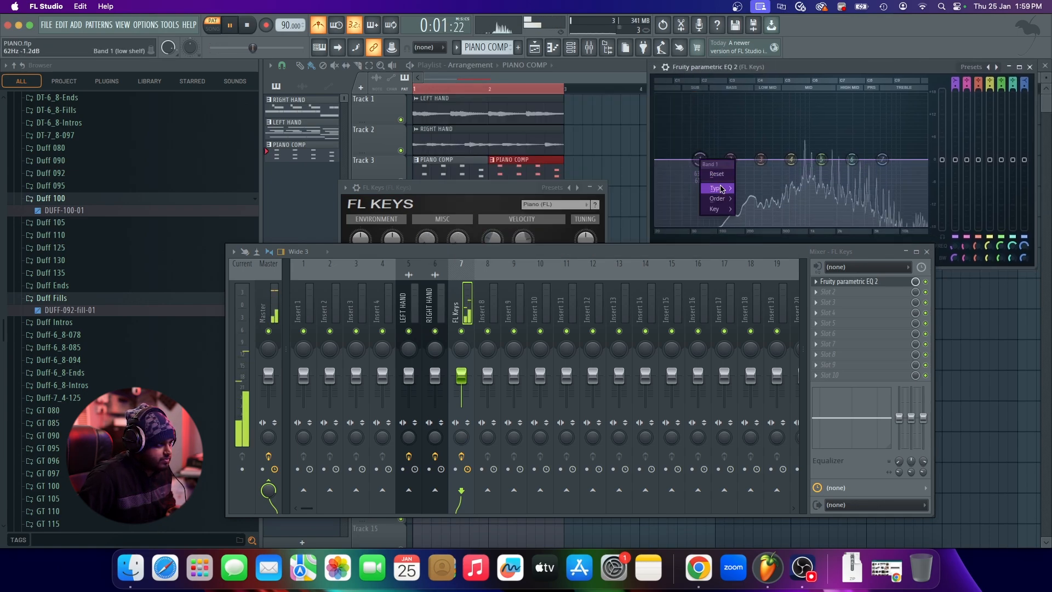
mouse_move(722, 189)
click(759, 220)
drag(701, 160, 784, 159)
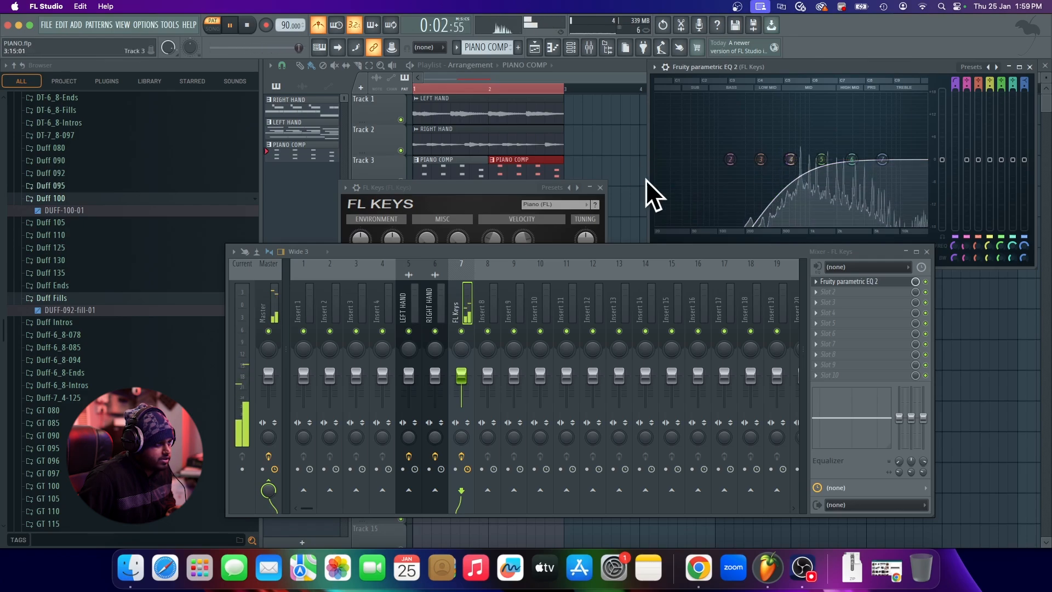
key(space)
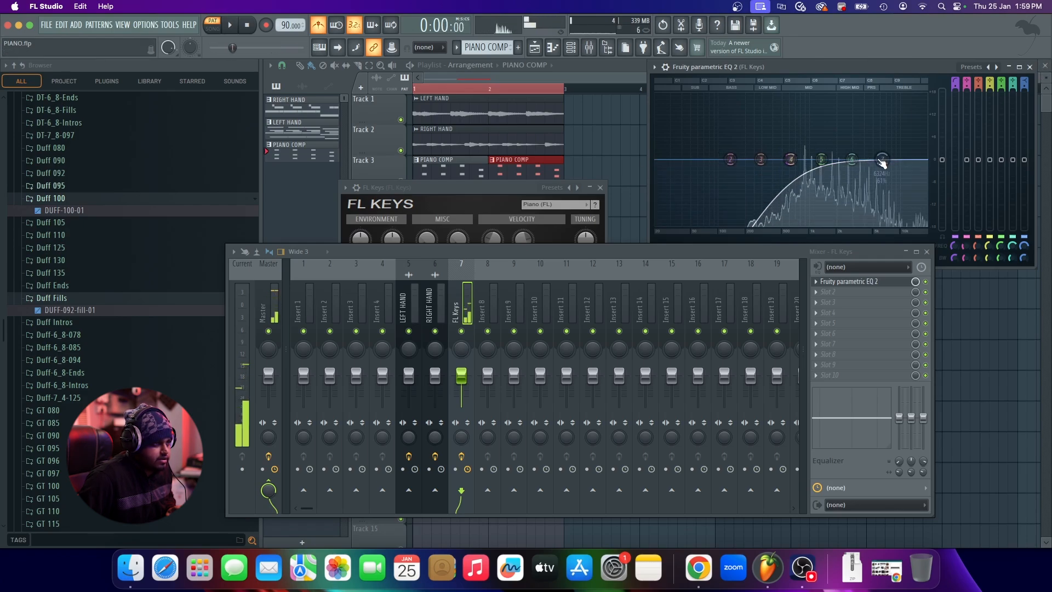
Change EQ band 7 to a low pass filter and lower its cutoff to 4997 Hz, then close the equalizer
right_click(882, 161)
mouse_move(901, 184)
click(939, 199)
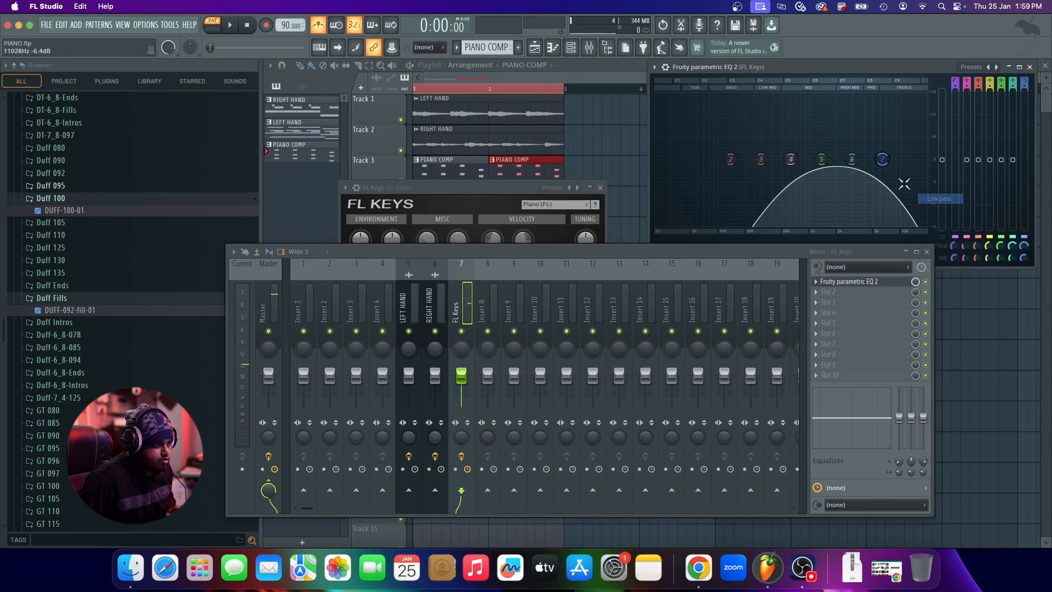
key(space)
drag(883, 160, 873, 160)
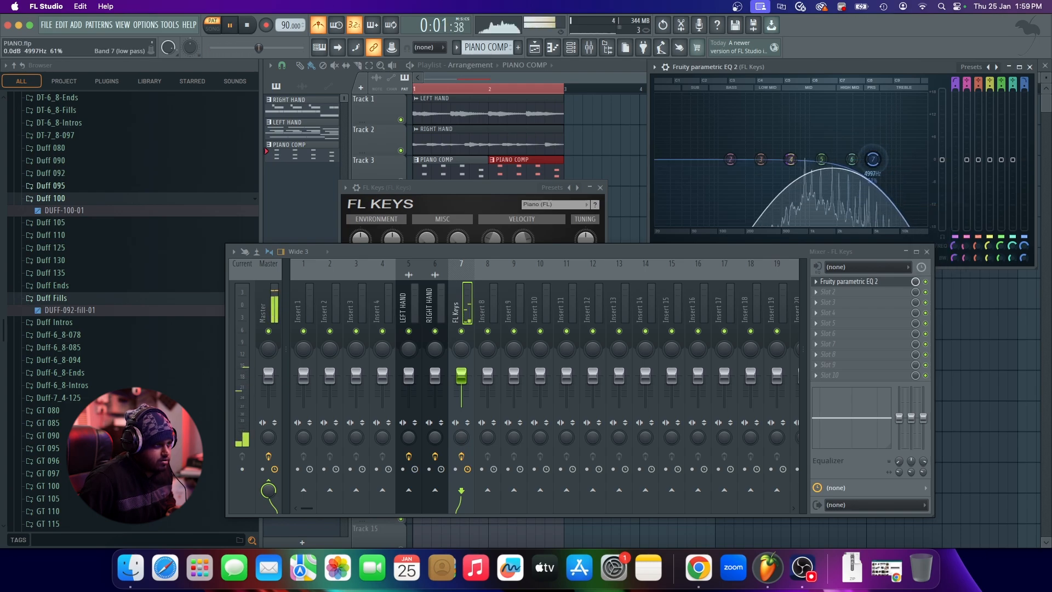
click(1030, 67)
key(space)
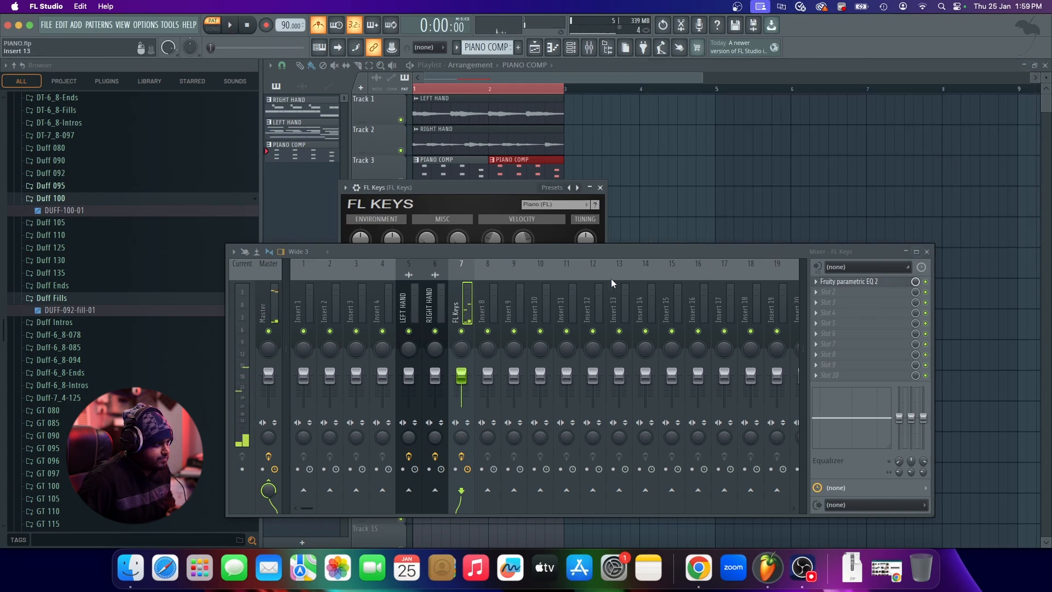
Switch playback to song mode, lower the FL Keys mixer fader to -7.6 dB, and play the arrangement
click(405, 312)
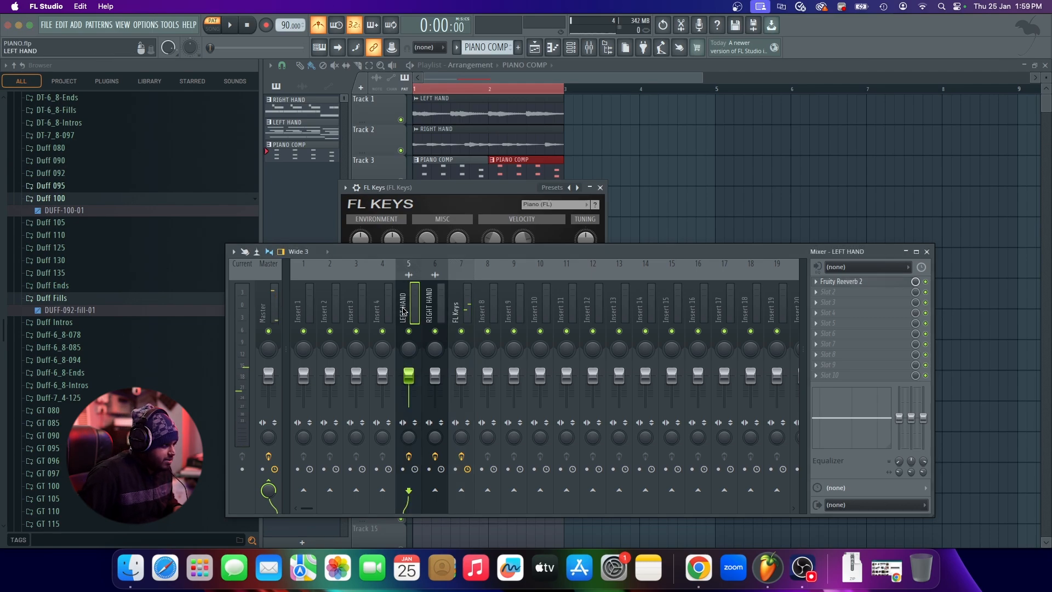
click(480, 317)
click(490, 75)
click(212, 25)
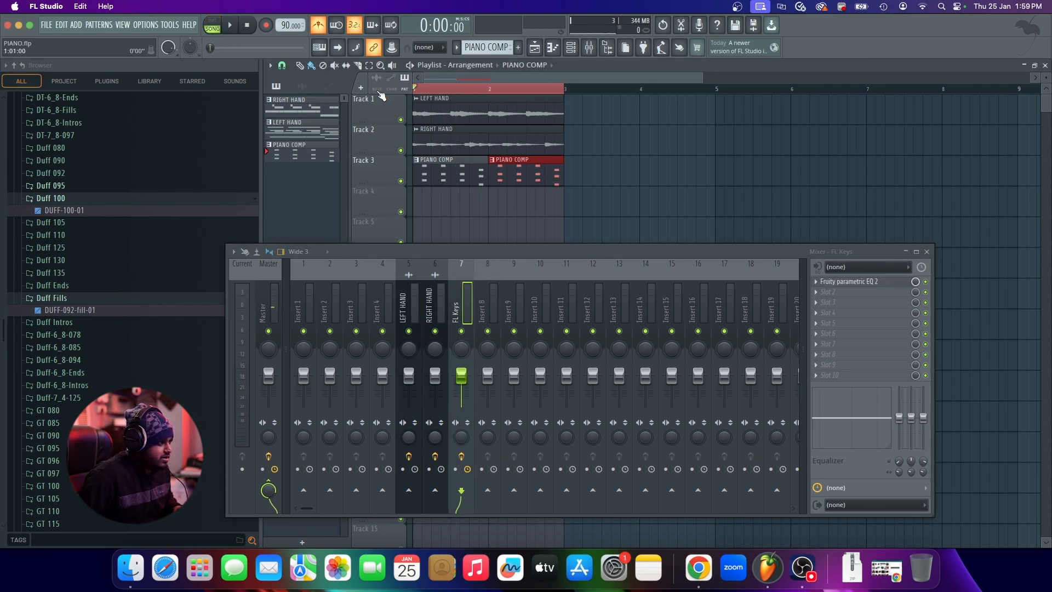
drag(461, 376, 464, 388)
key(space)
key(space)
Delete the PIANO COMP clip at bar 2 and extend the first one to cover both bars
click(547, 200)
right_click(546, 201)
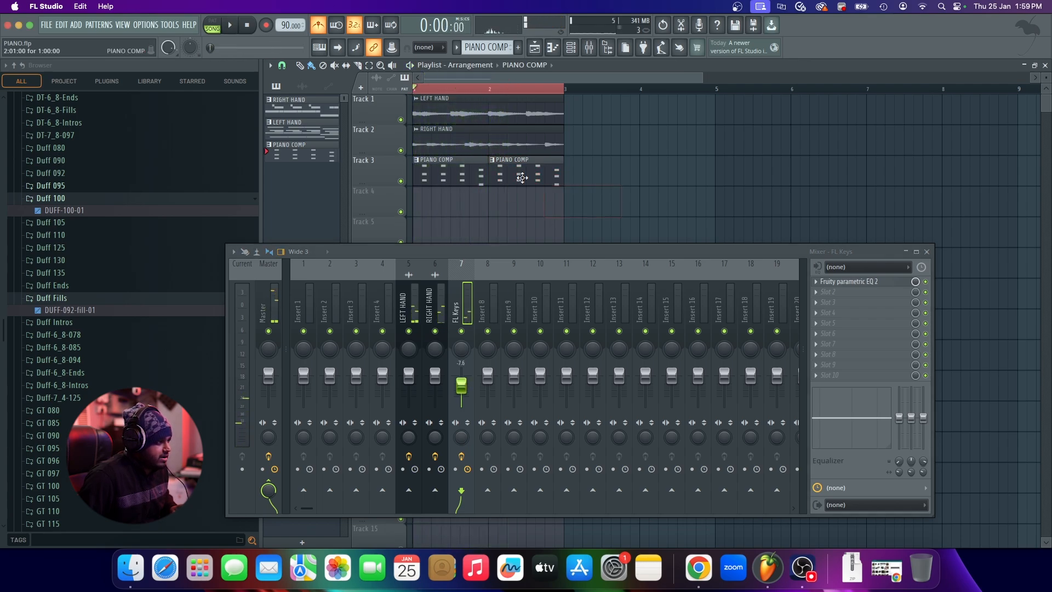
right_click(521, 178)
drag(482, 176, 559, 180)
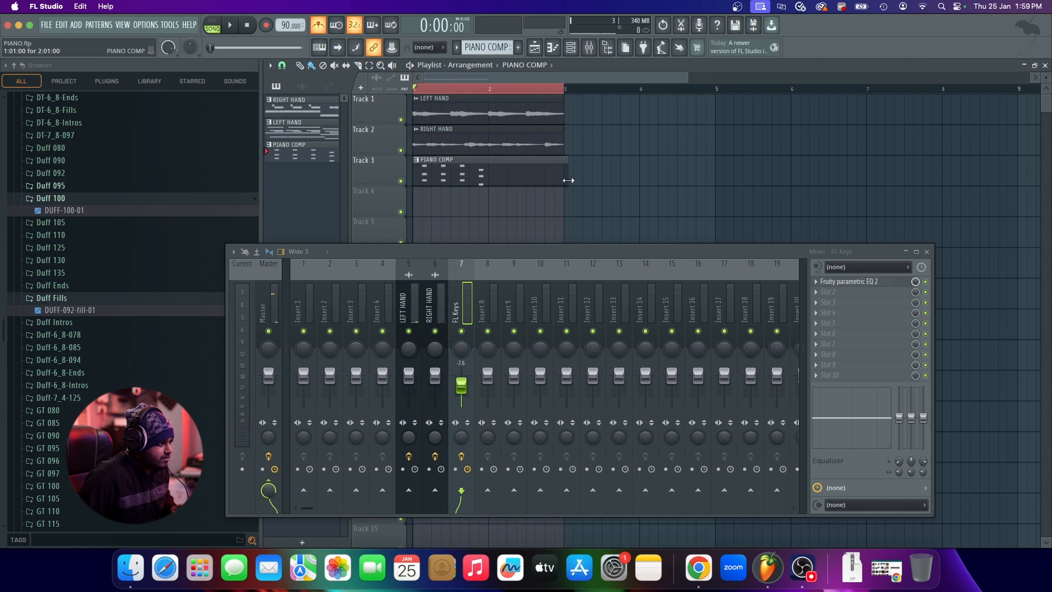
In the PIANO COMP notes, move the G6, B6, D7 chord to the end of bar 2 and copy the three A minor chords into bar 2
double_click(534, 178)
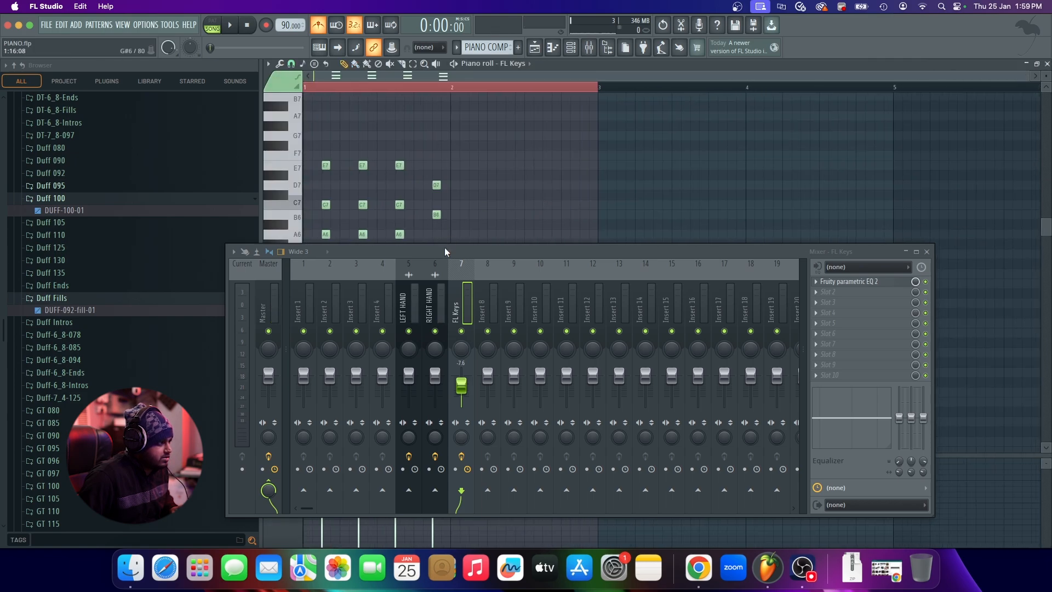
drag(445, 247, 440, 317)
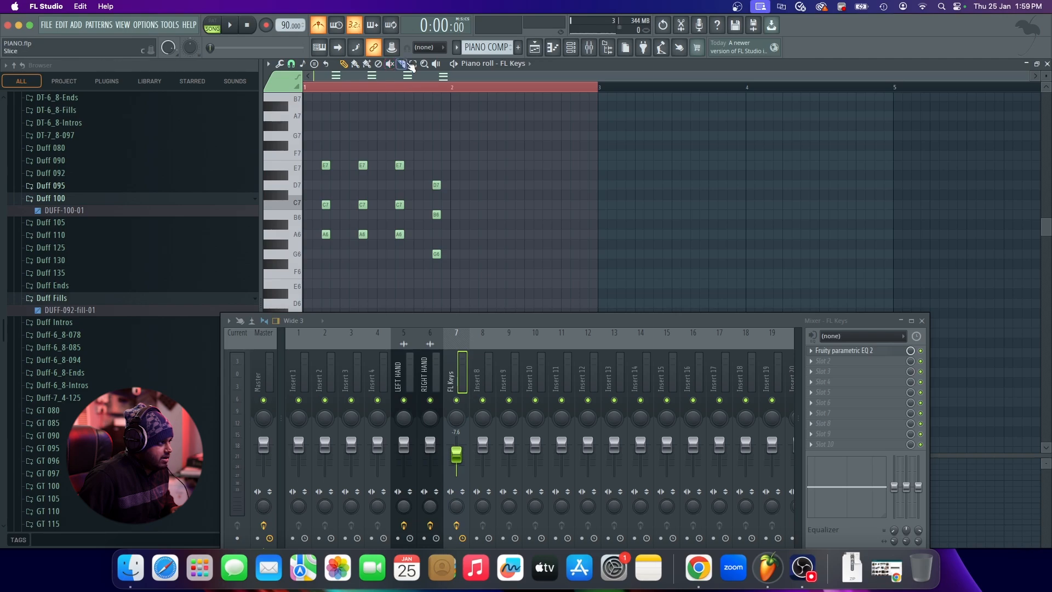
drag(461, 173, 588, 256)
click(413, 63)
drag(441, 110, 317, 253)
drag(326, 165, 472, 164)
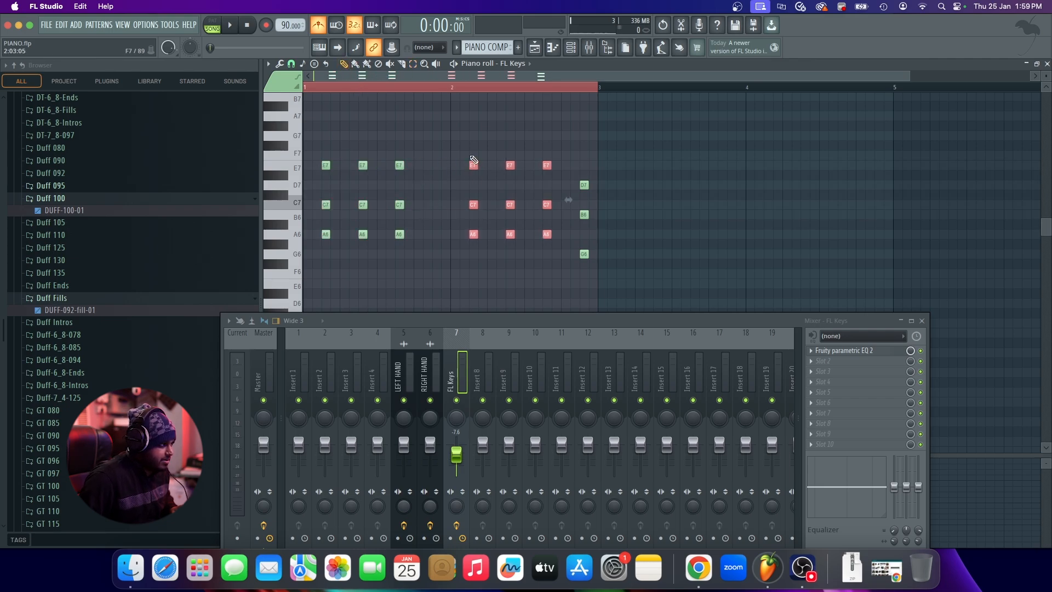
Copy one A minor chord to step 15 of bar 1 and return to the playlist
drag(465, 151, 499, 244)
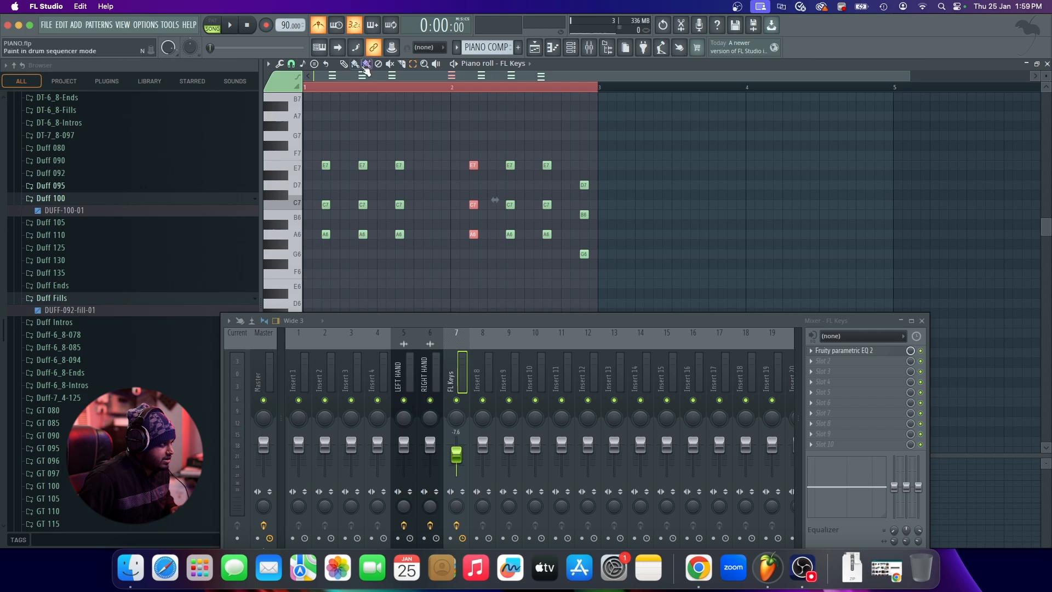
click(343, 65)
drag(471, 165, 434, 168)
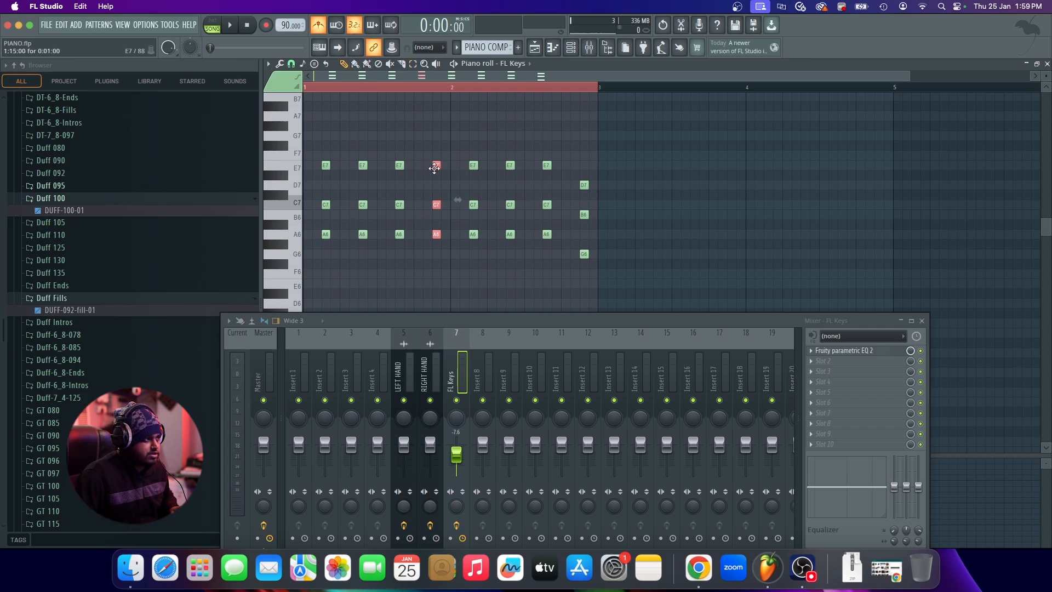
click(543, 46)
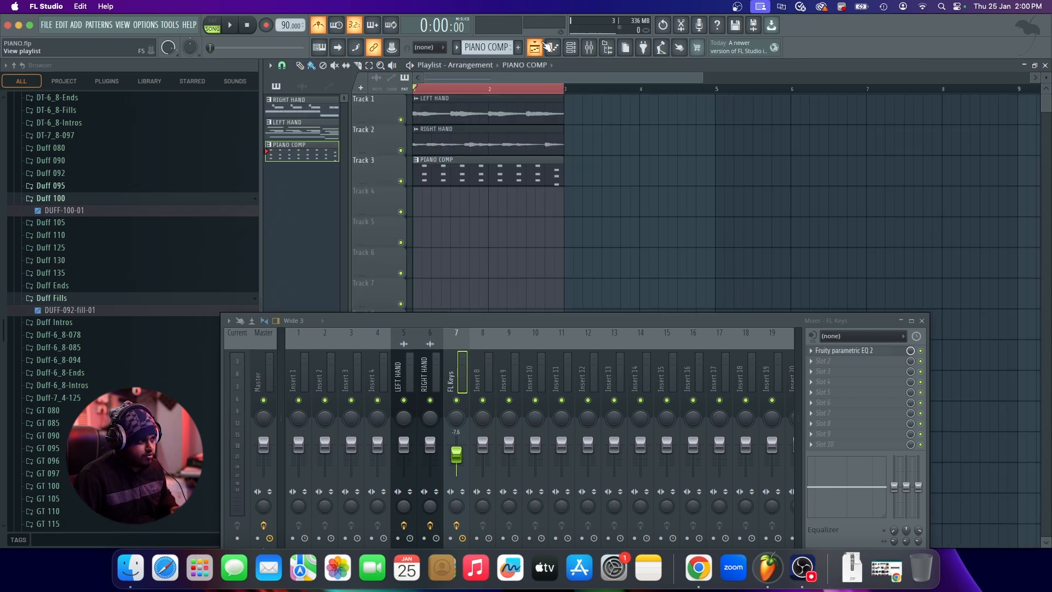
Add Fruity Reeverb 2 to the FL Keys mixer track after the equalizer
double_click(531, 321)
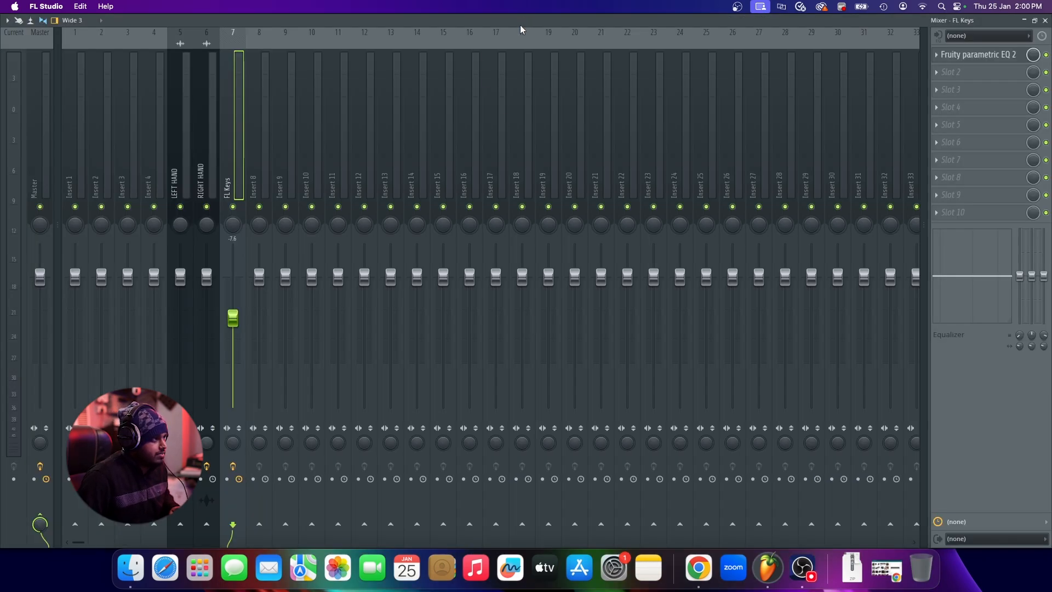
click(953, 95)
click(805, 31)
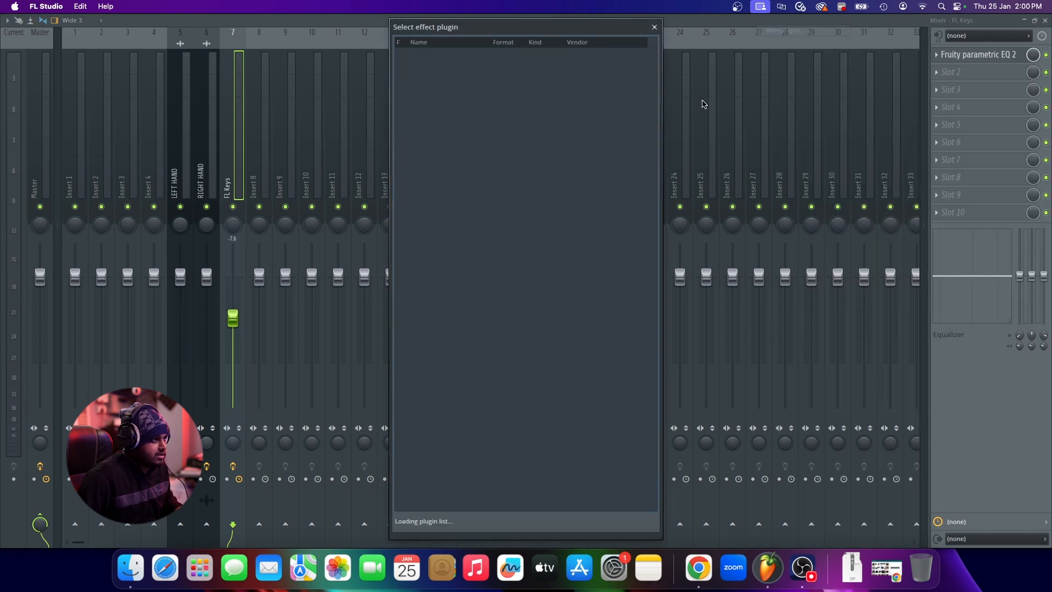
text(REE)
double_click(463, 73)
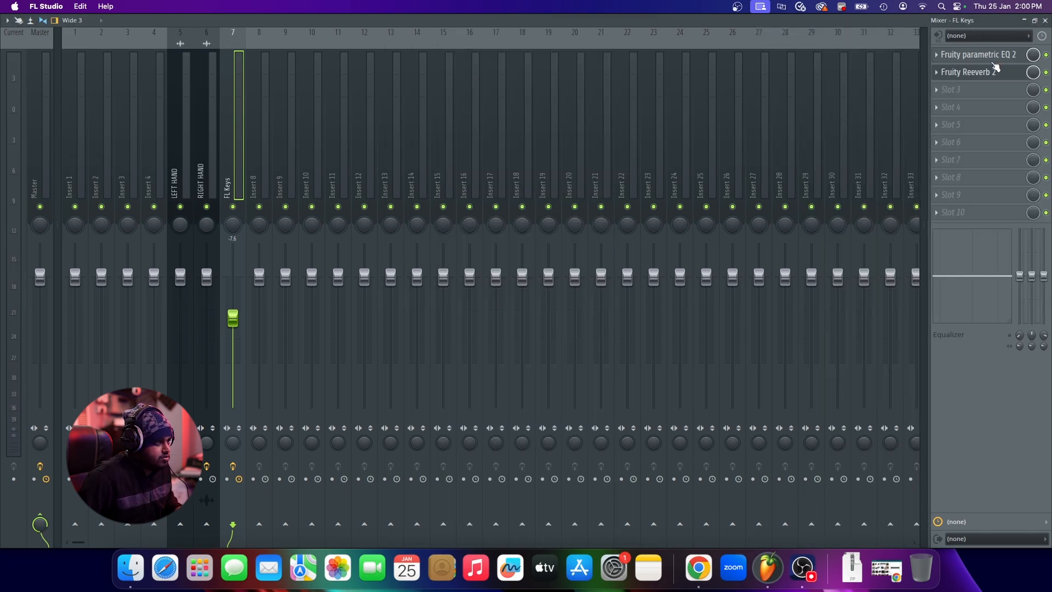
click(1036, 22)
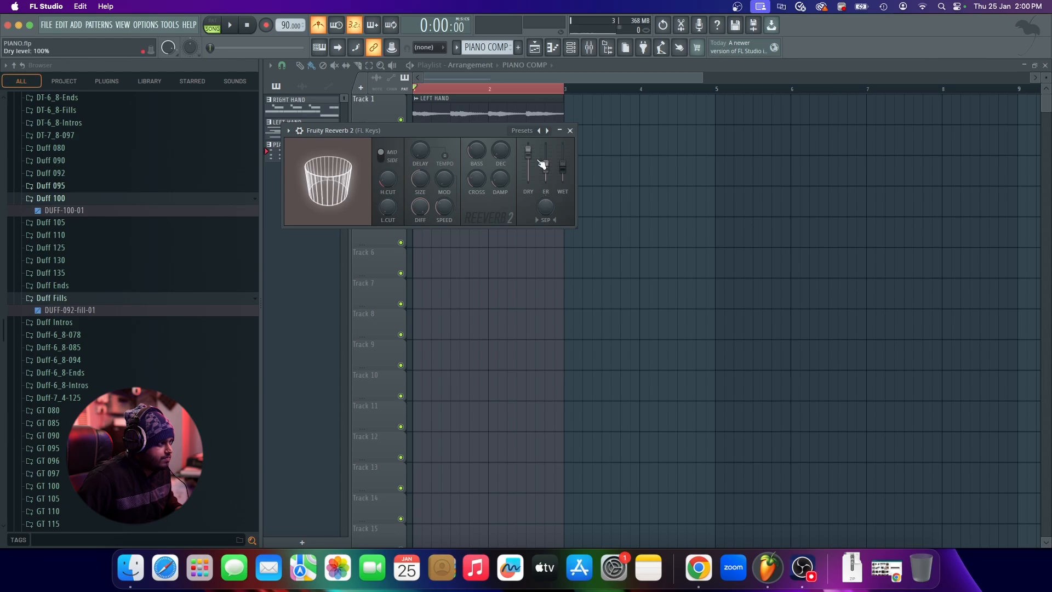
Apply the Small Studio preset to the FL Keys reverb and play the arrangement
click(547, 130)
click(585, 179)
key(space)
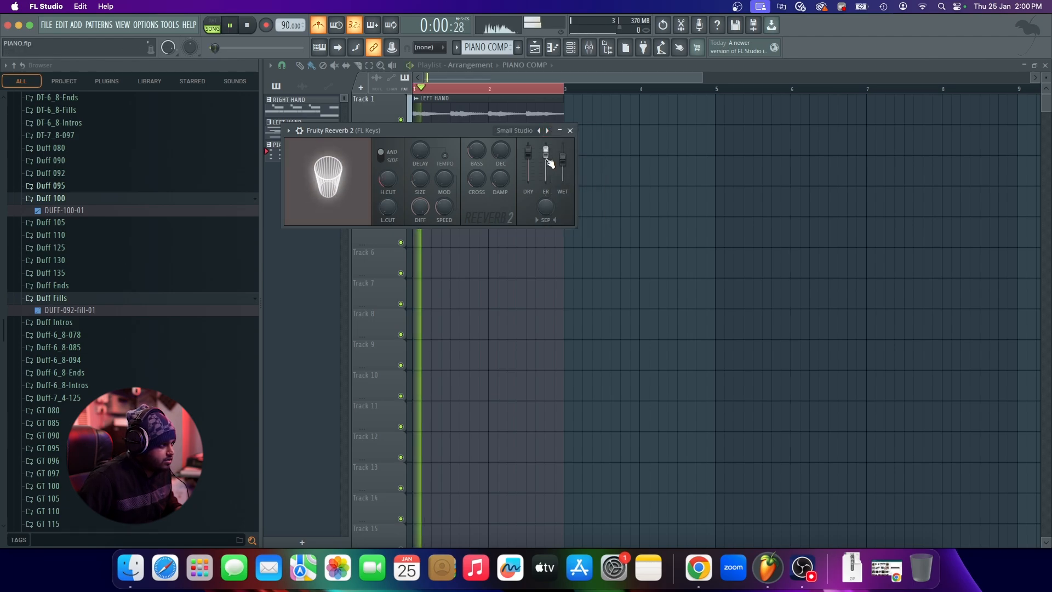
click(570, 130)
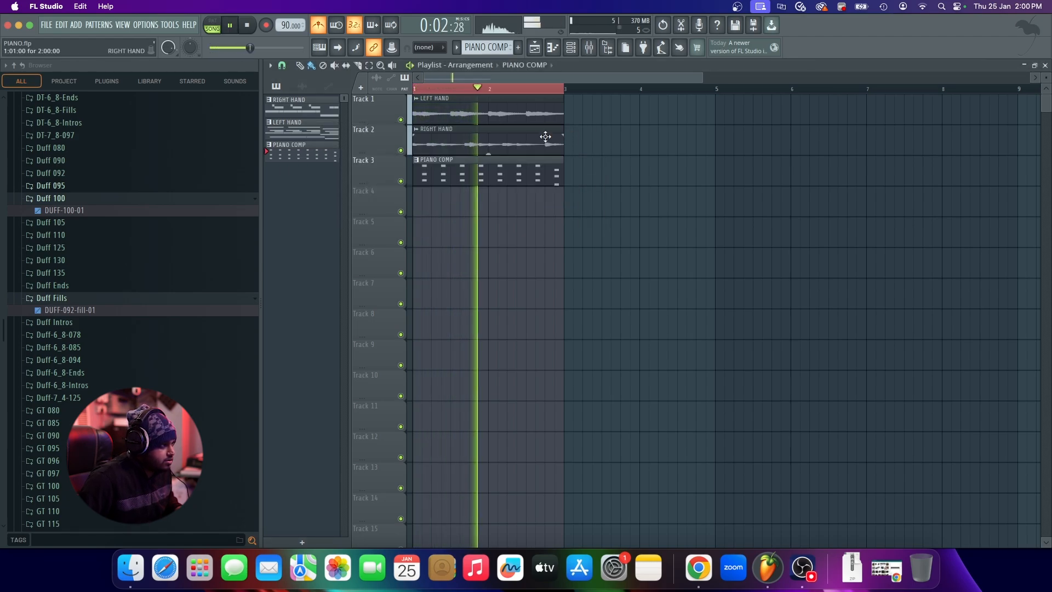
click(571, 48)
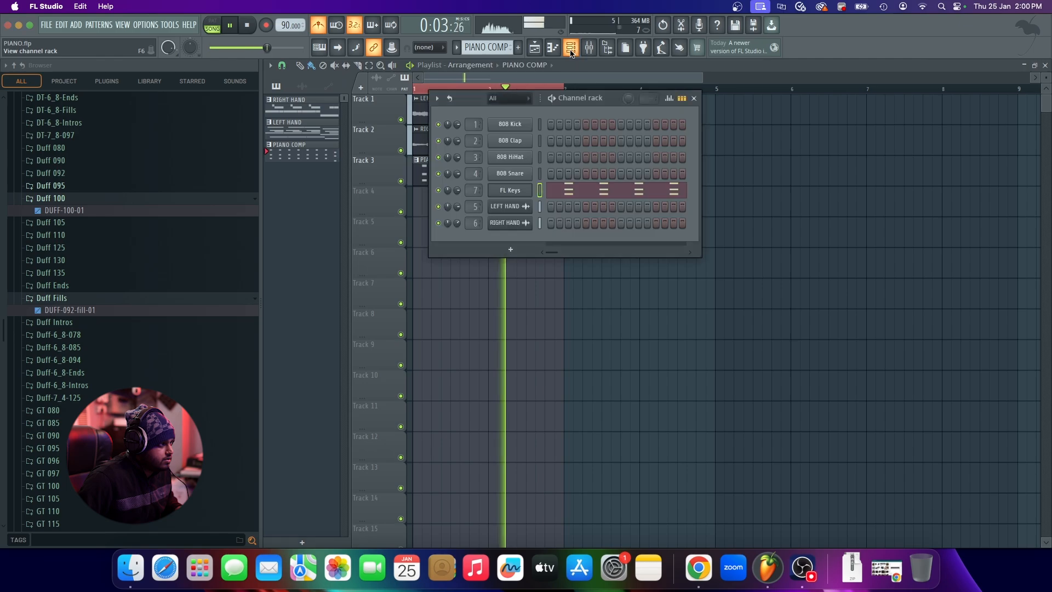
click(693, 98)
key(space)
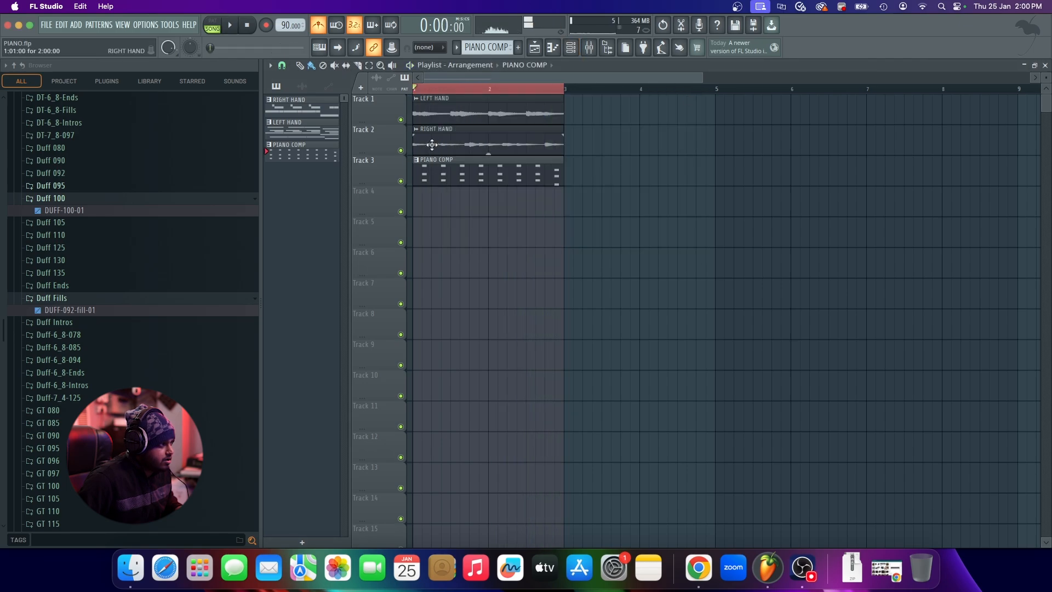
Solo the RIGHT HAND playlist track and add Fruity Delay Bank to its mixer track after the reverb
right_click(401, 150)
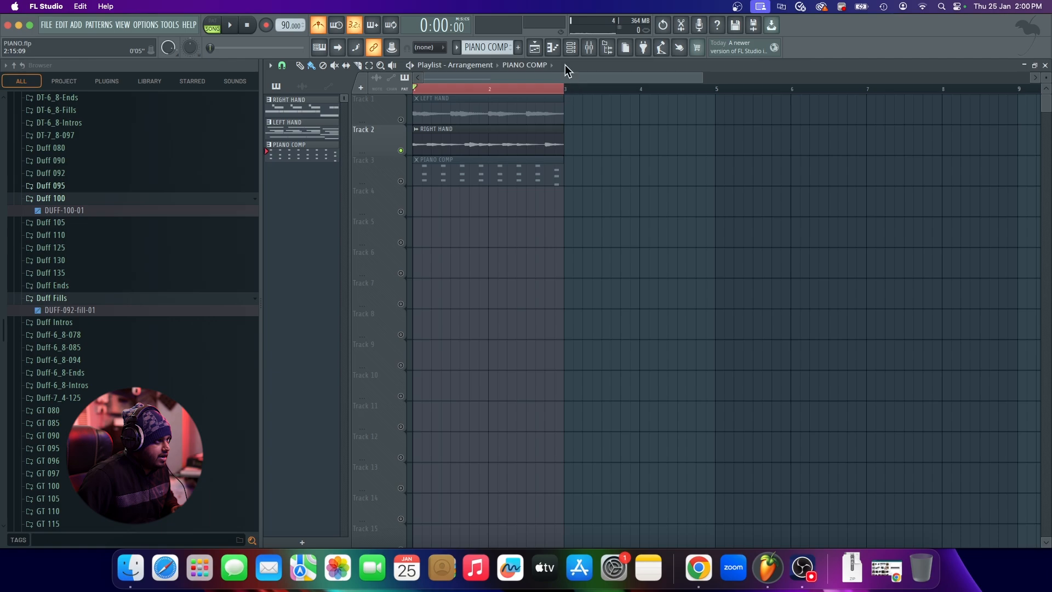
click(589, 54)
key(space)
click(212, 170)
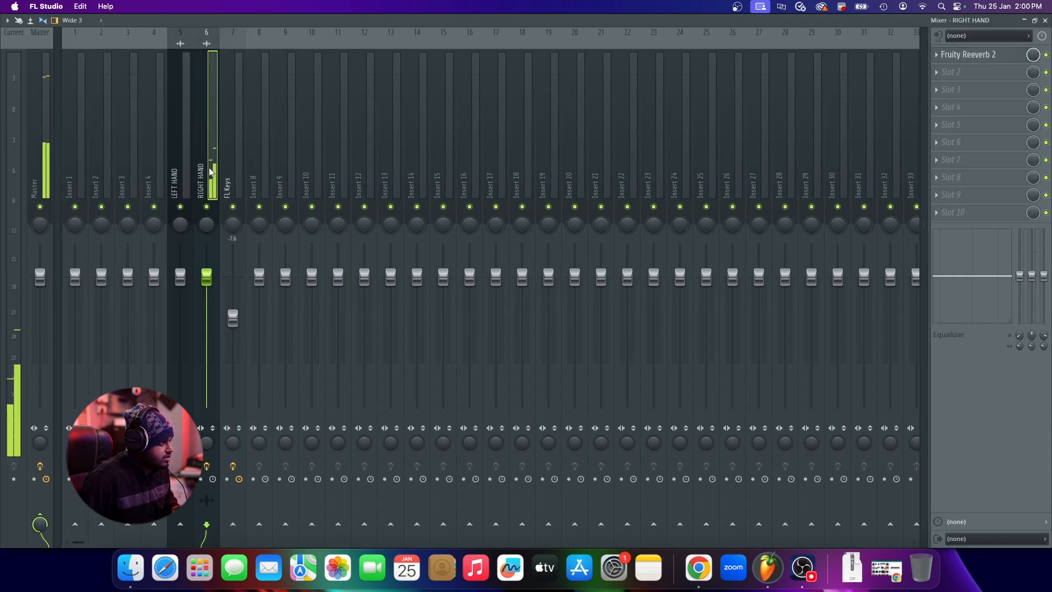
click(980, 79)
click(815, 35)
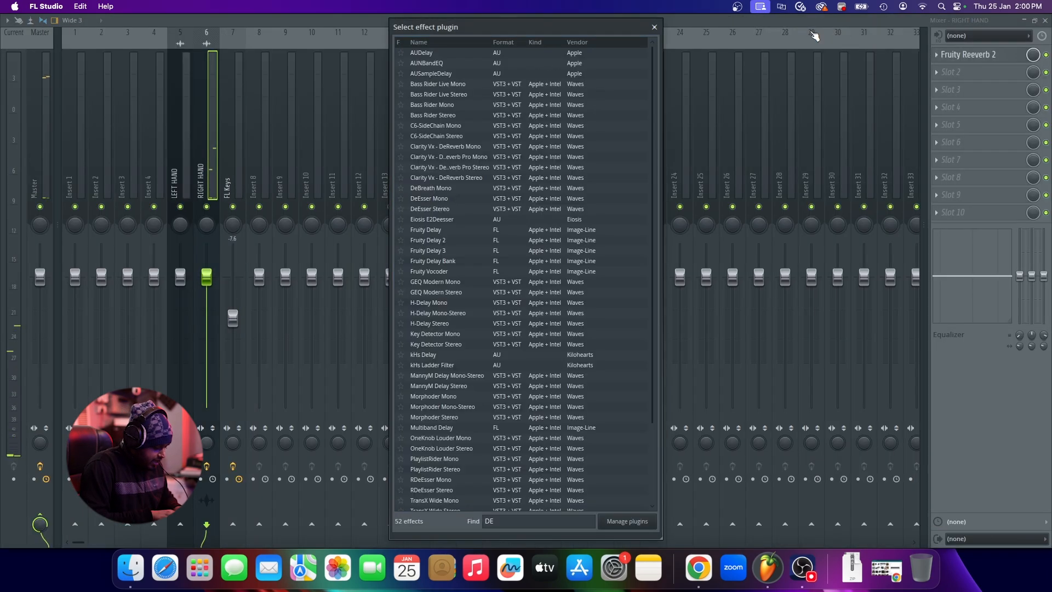
text(DELAY)
double_click(469, 106)
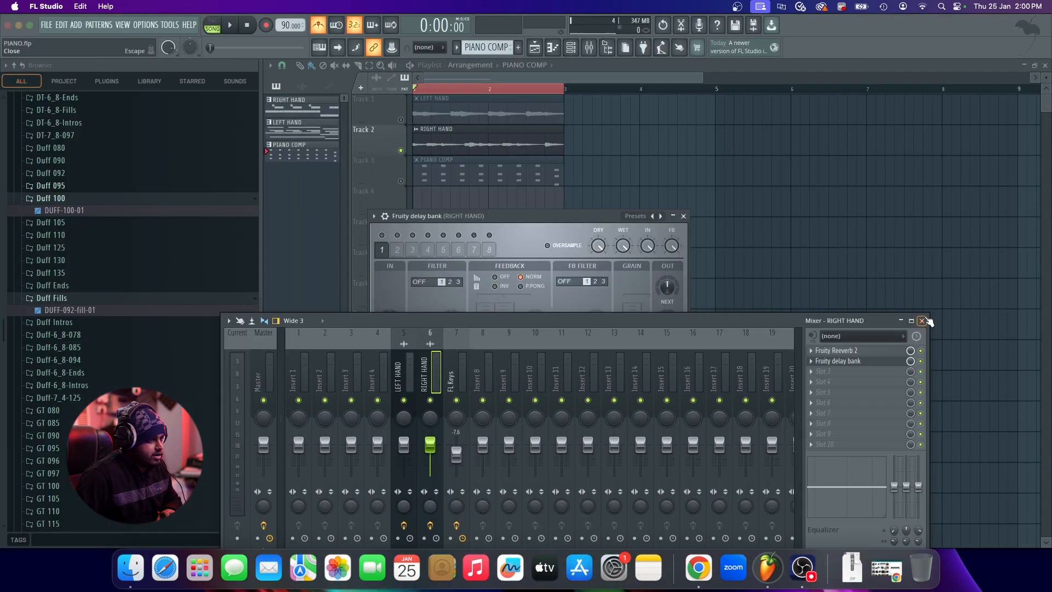
click(923, 320)
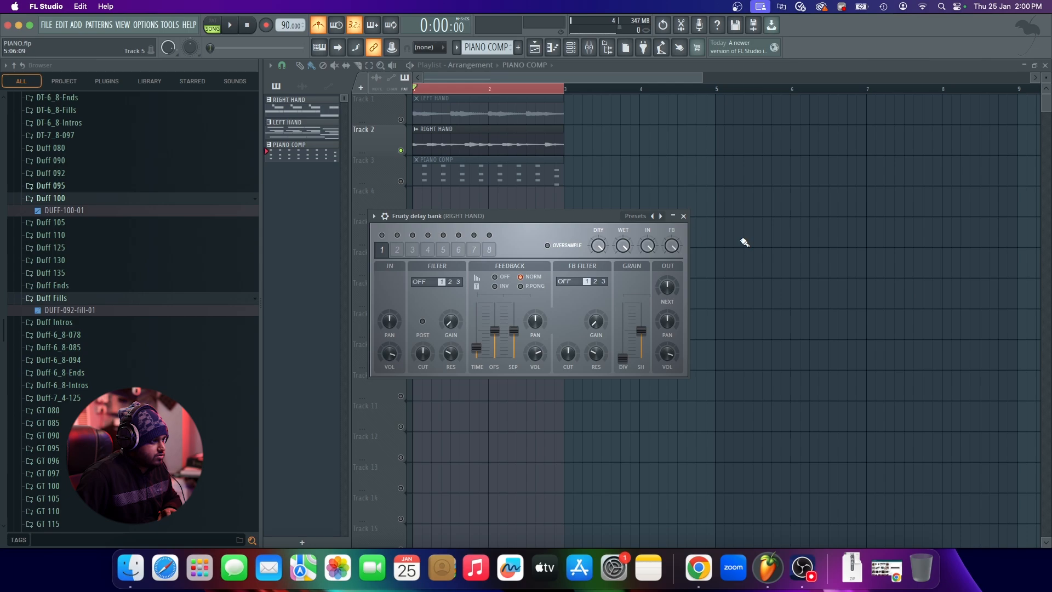
Load the Default preset in the RIGHT HAND delay bank and set its delay time to 3:45
click(652, 216)
click(685, 328)
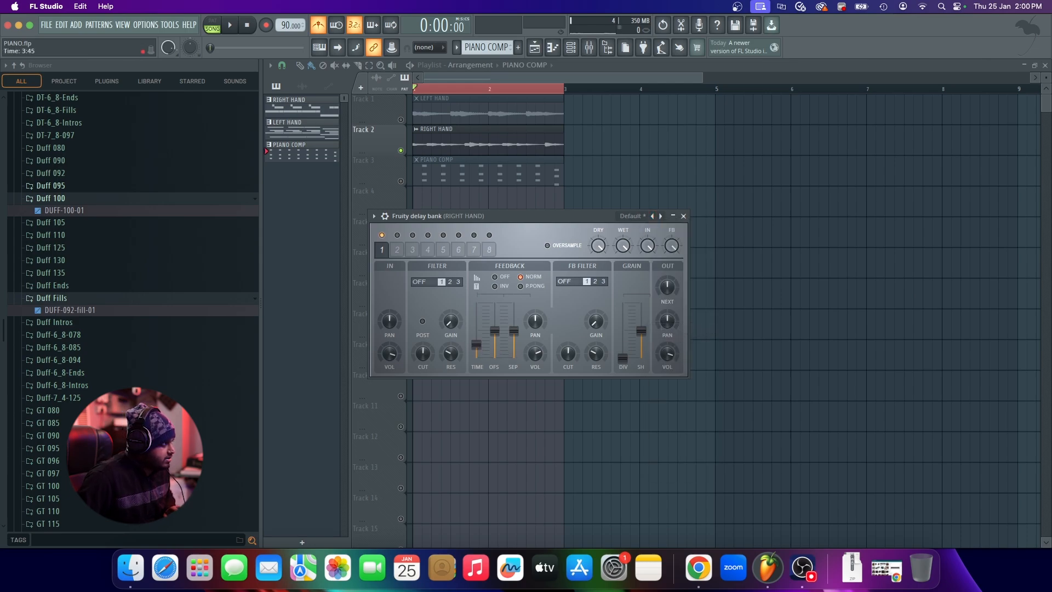
click(684, 216)
Lower the delay bank's mix level on the RIGHT HAND mixer track while playing the soloed part
key(space)
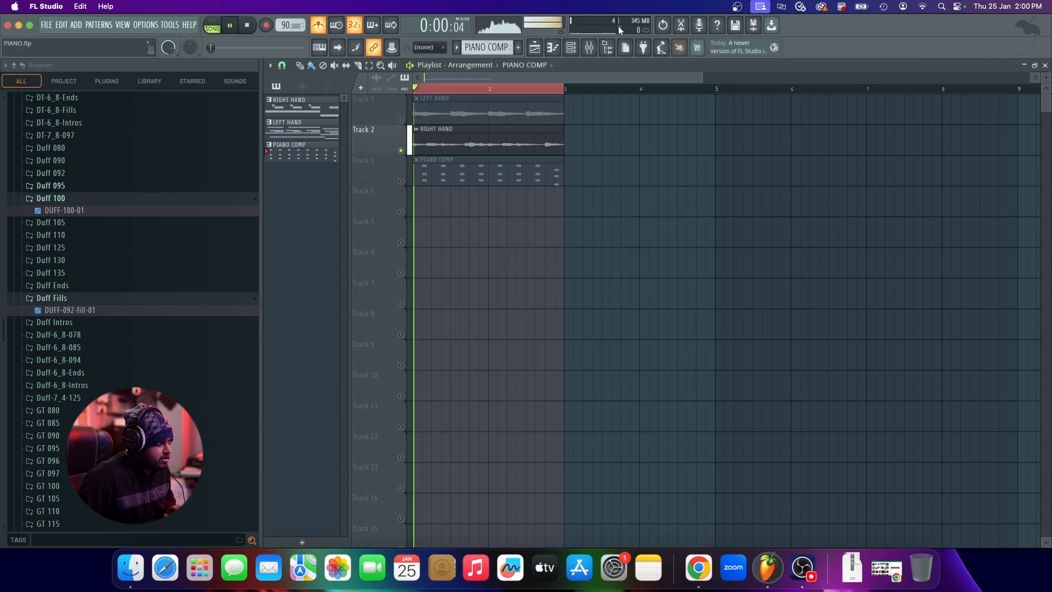
click(597, 49)
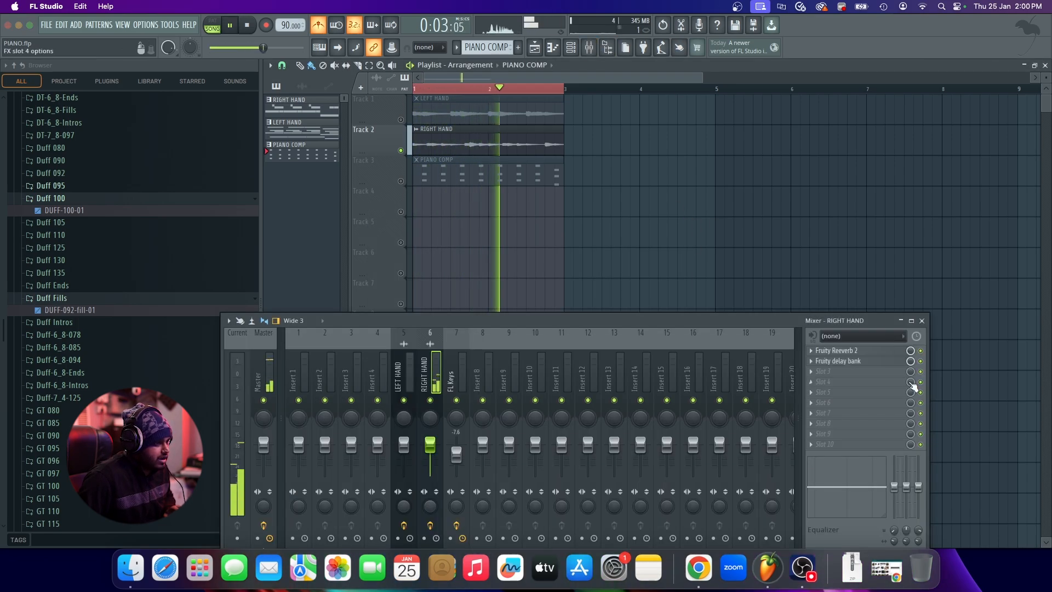
key(space)
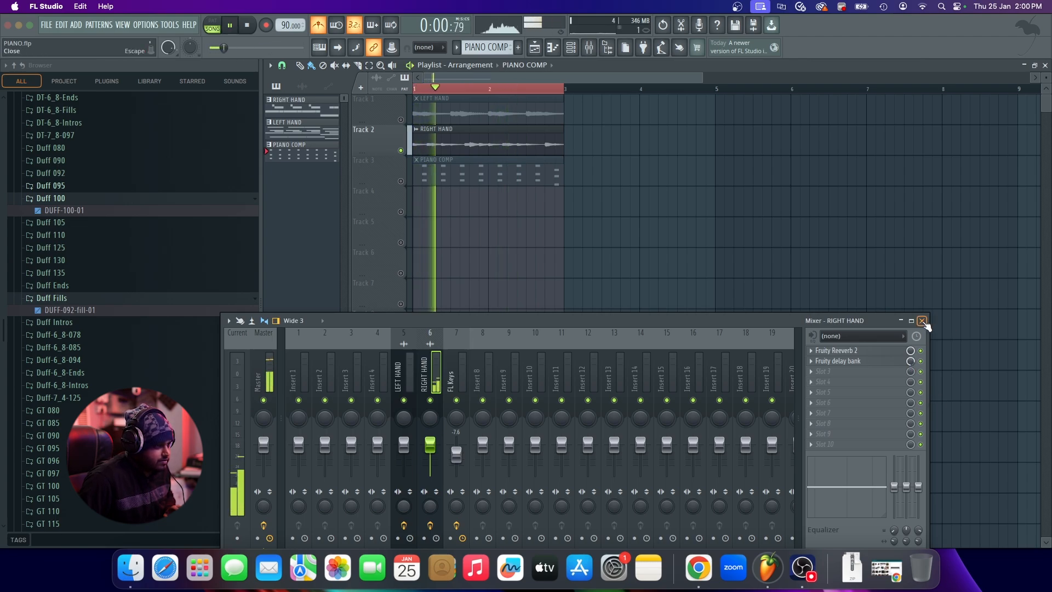
click(922, 321)
Take the playlist out of solo and play the arrangement with all tracks
right_click(401, 182)
right_click(402, 182)
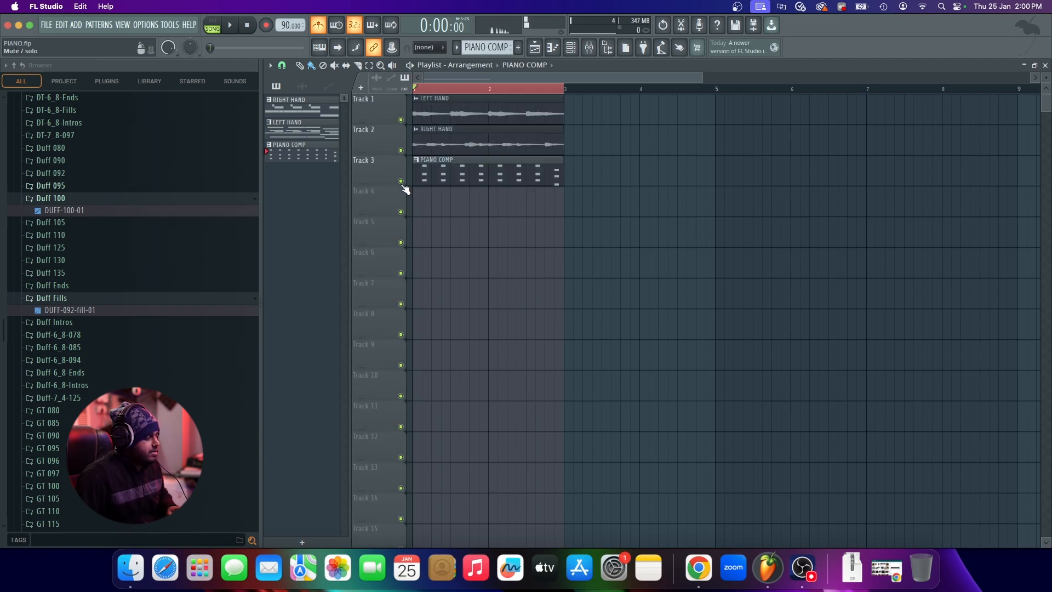
key(space)
scroll(405, 189, up, 5)
scroll(531, 210, down, 5)
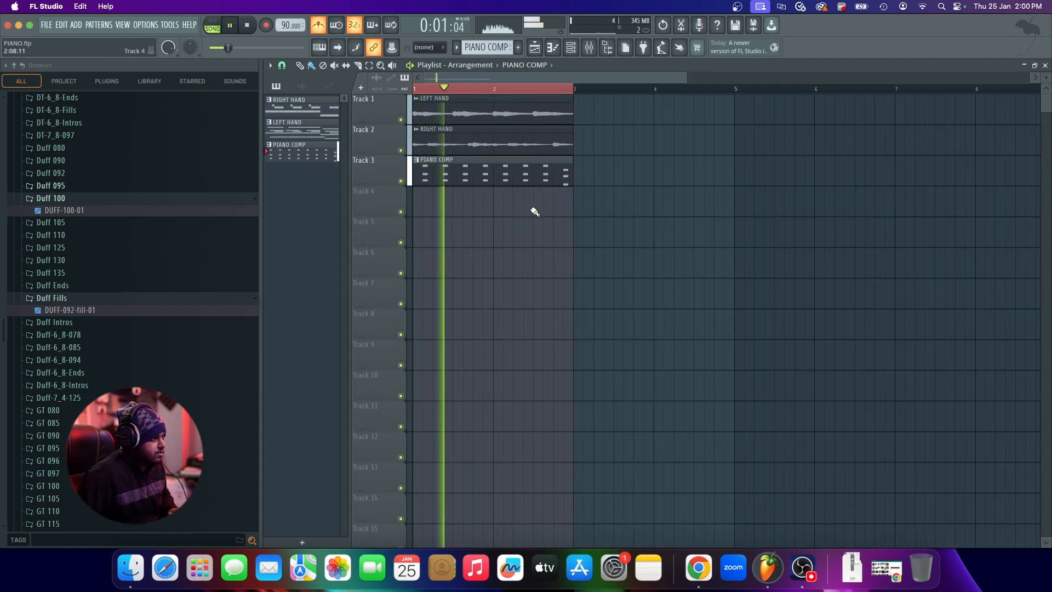
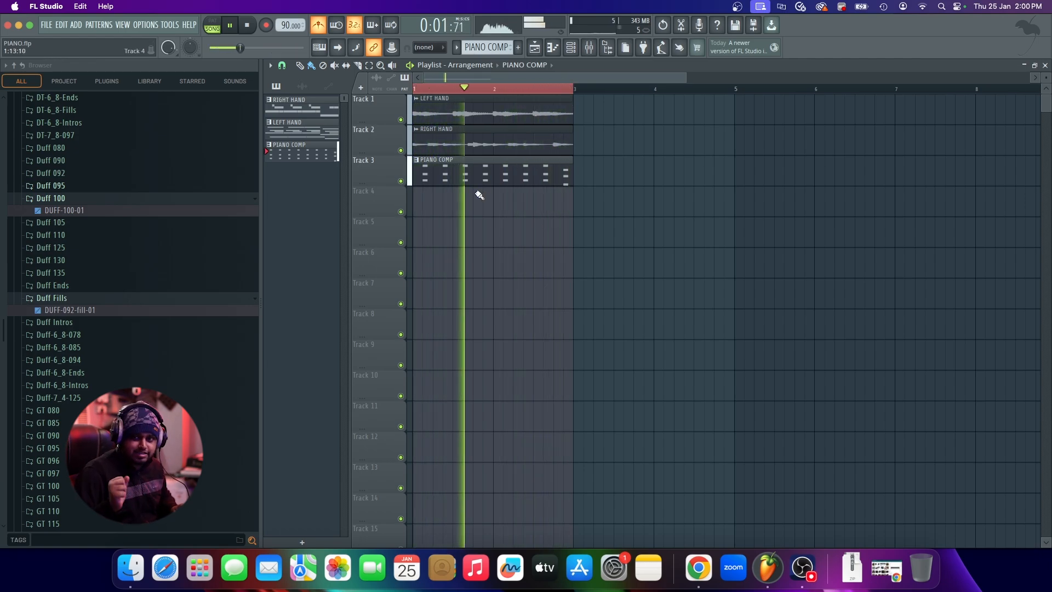
key(space)
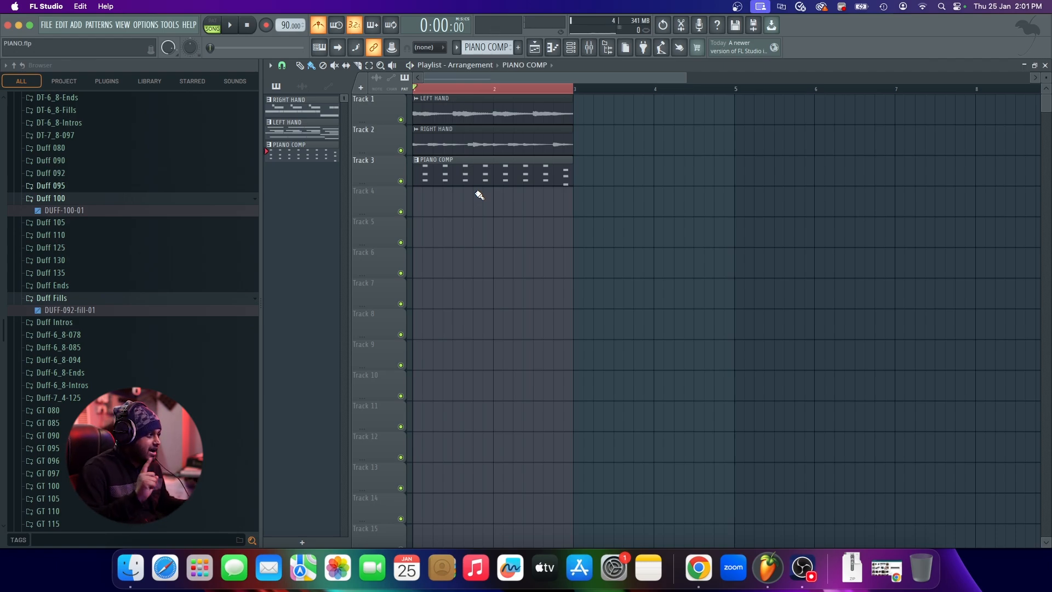
Collapse the Duff 100 and Duff Fills browser folders and add a BooBass instrument channel
click(255, 198)
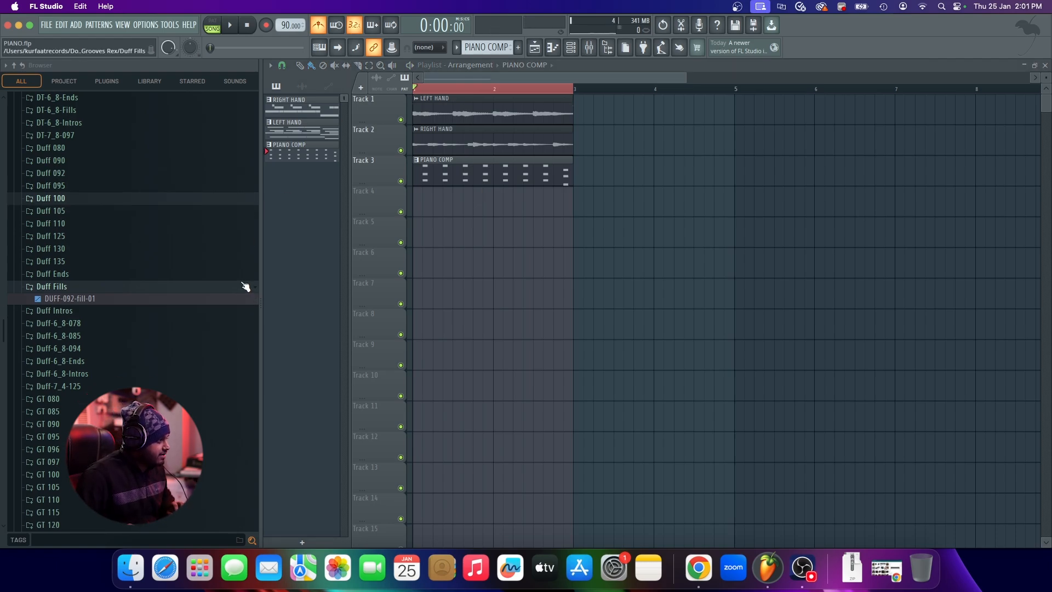
click(255, 286)
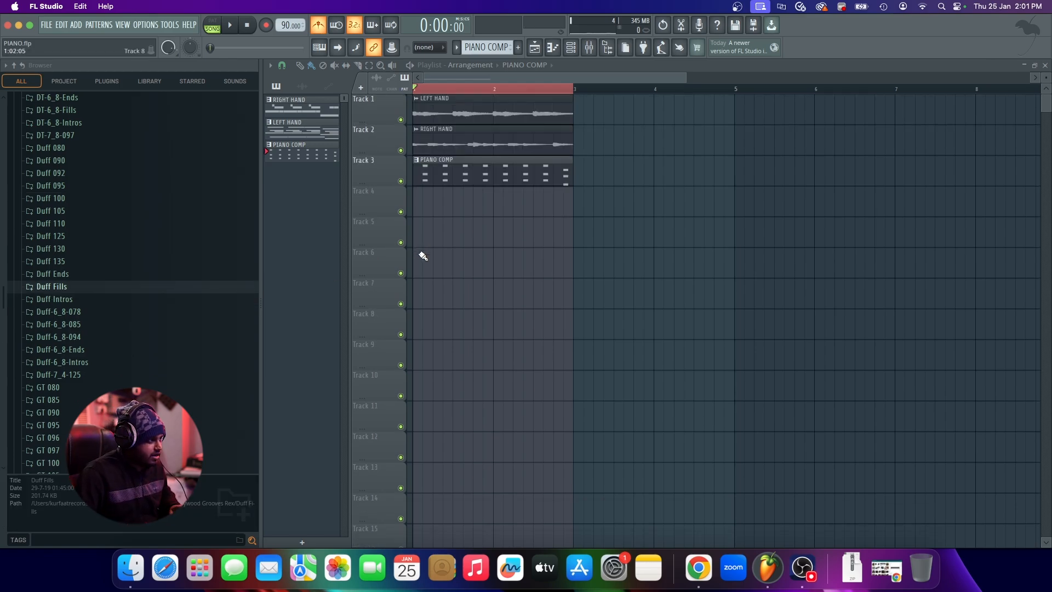
click(77, 25)
click(91, 47)
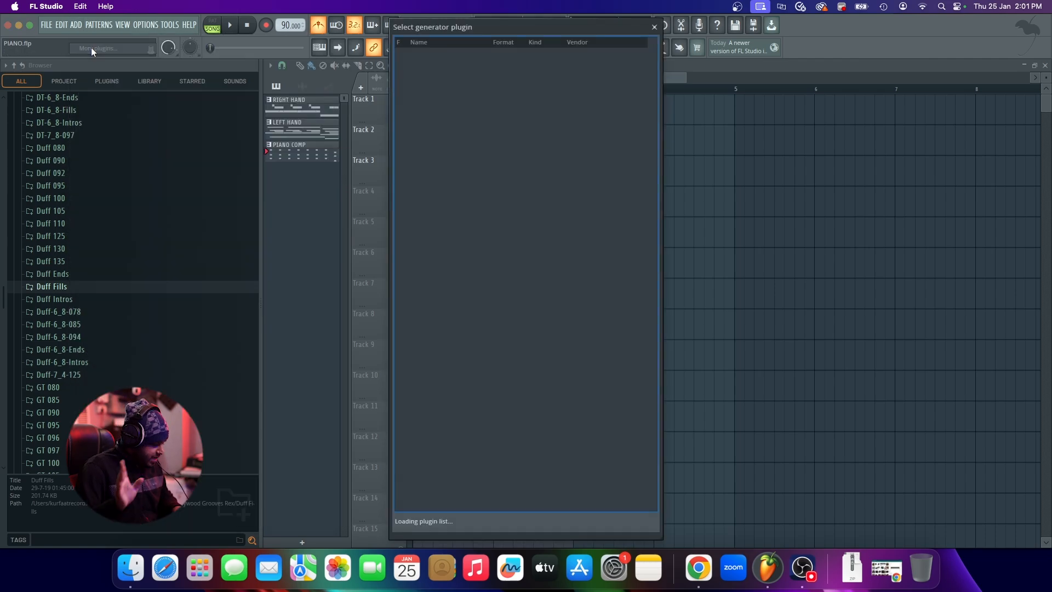
text(BOO)
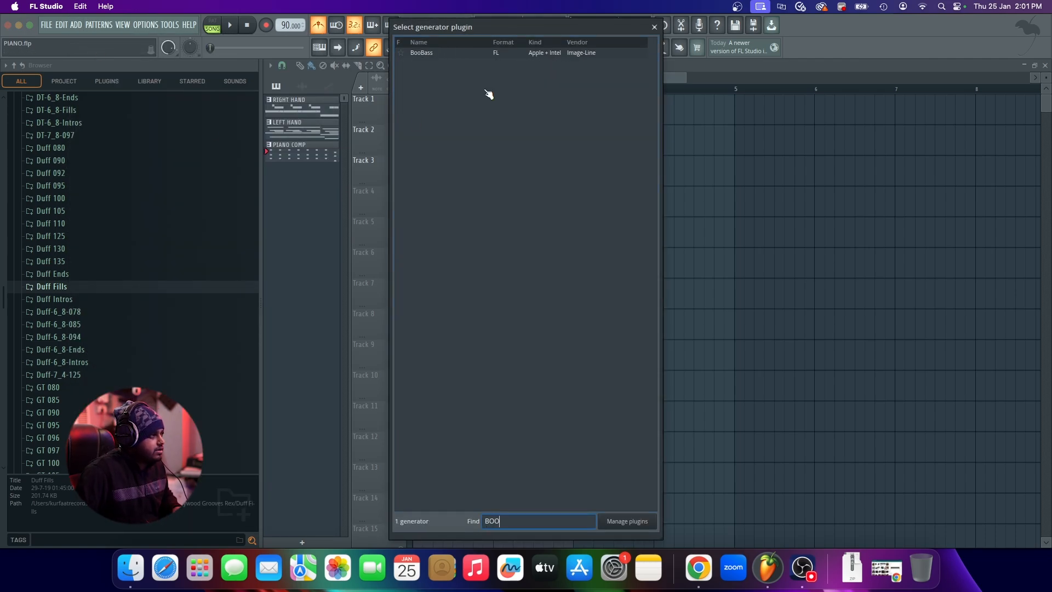
double_click(509, 52)
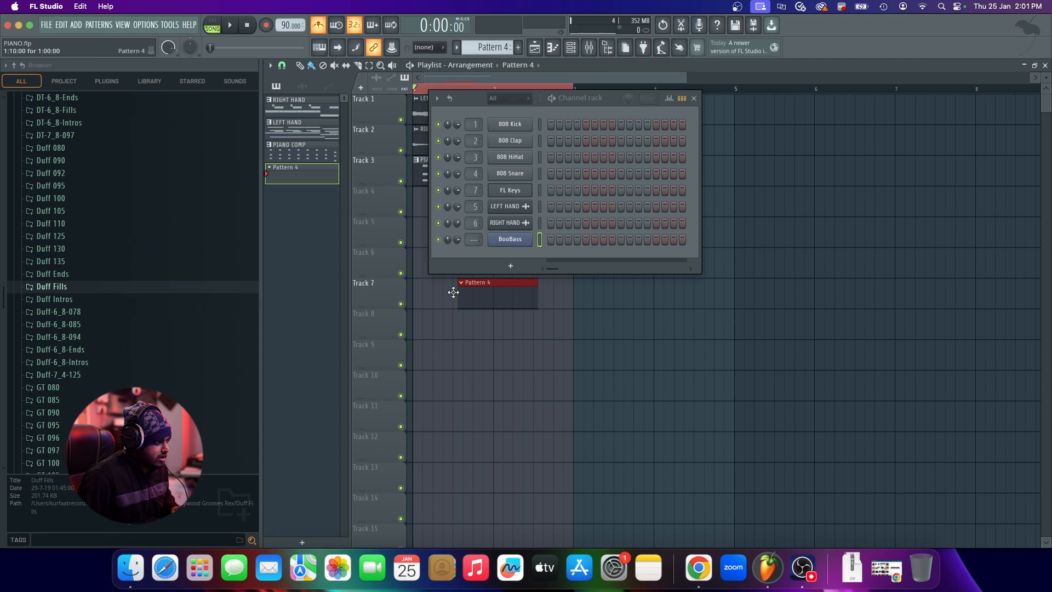
Place the Pattern 4 clip at the start of track 7 and open the BooBass piano roll
drag(453, 291, 430, 284)
right_click(513, 240)
click(565, 242)
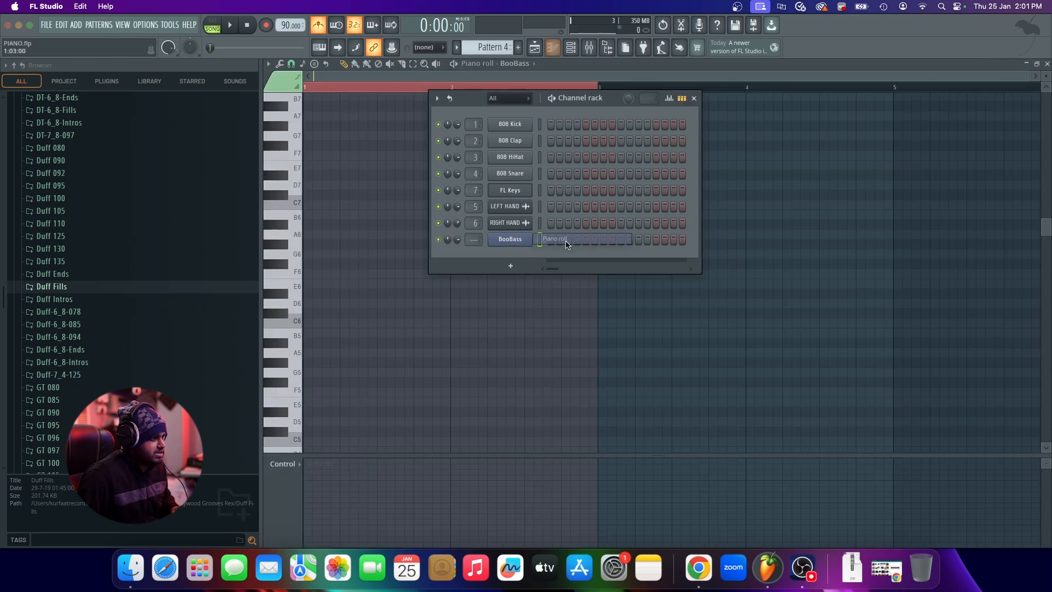
Draw an A4 bass note at the start of bar 1 and lengthen it to half a bar
scroll(328, 339, down, 3)
click(315, 352)
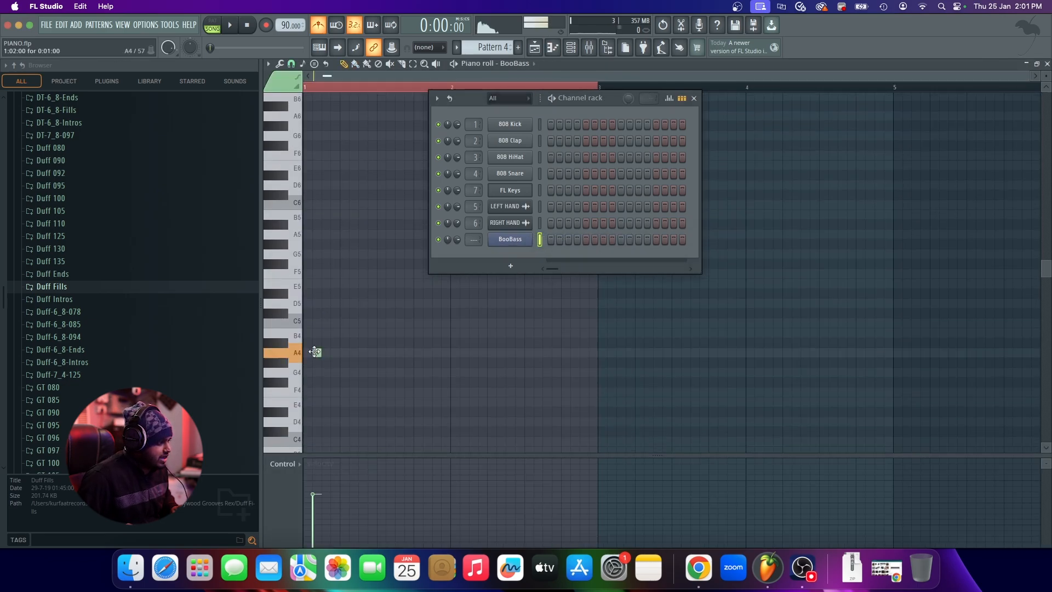
drag(315, 352, 310, 356)
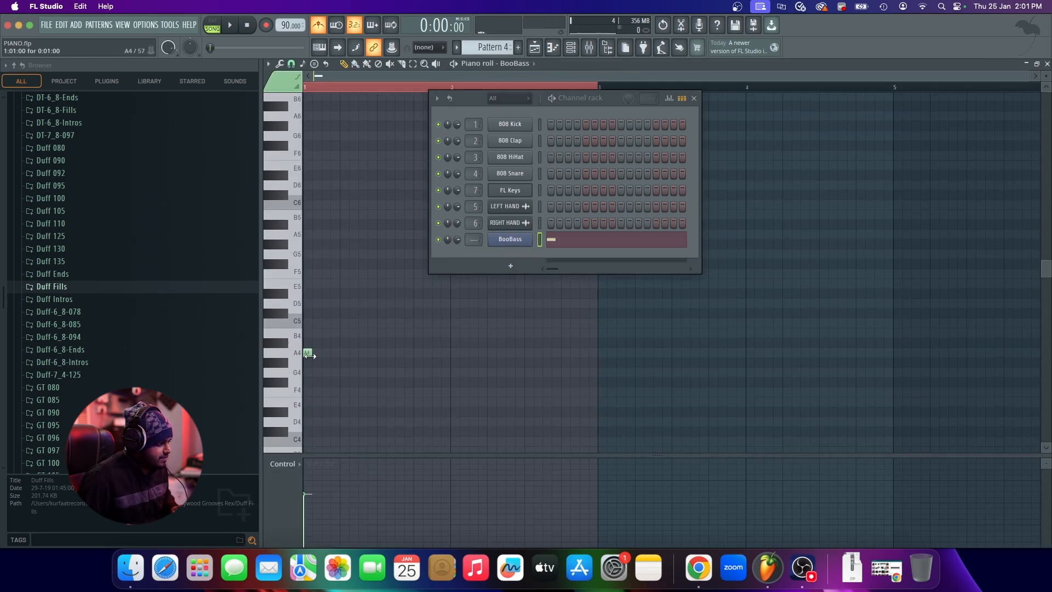
click(342, 353)
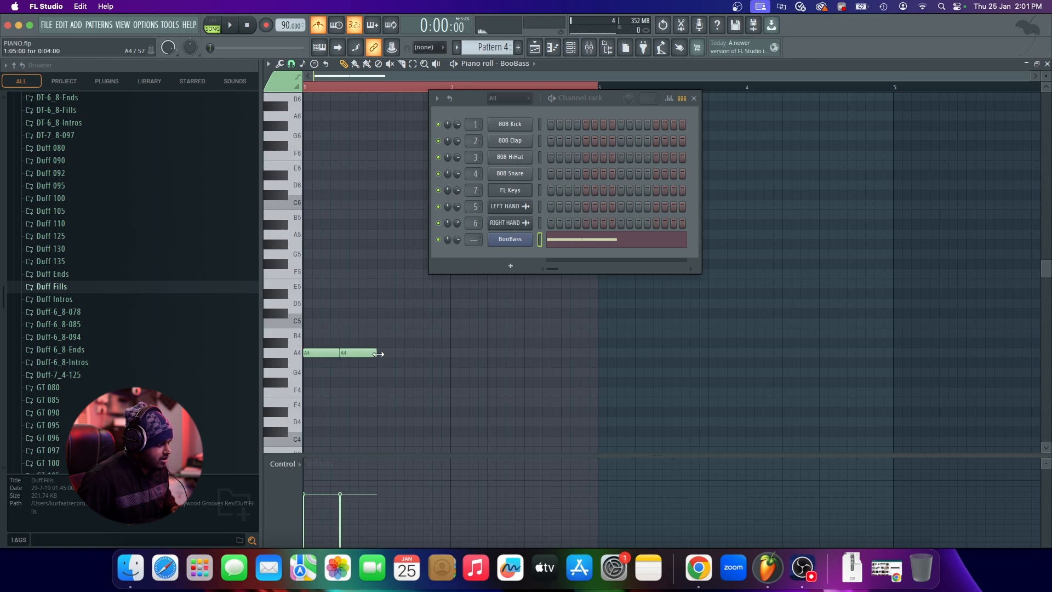
click(381, 354)
right_click(381, 354)
right_click(356, 352)
drag(338, 354, 376, 357)
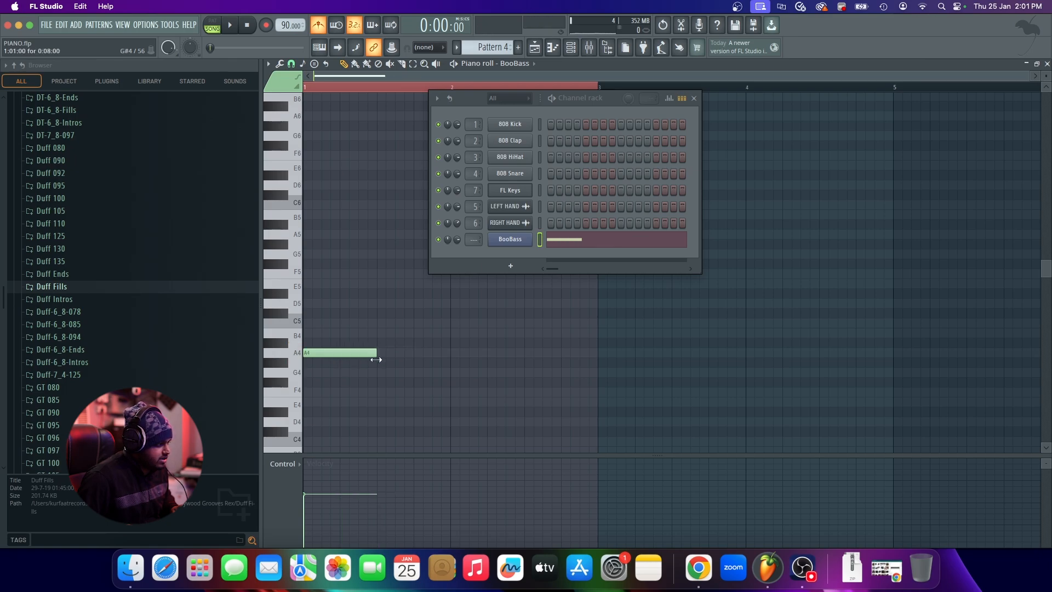
Add two more half-bar A4 notes and a closing half-bar G4 to fill both bars, and return to the playlist
click(379, 355)
click(455, 354)
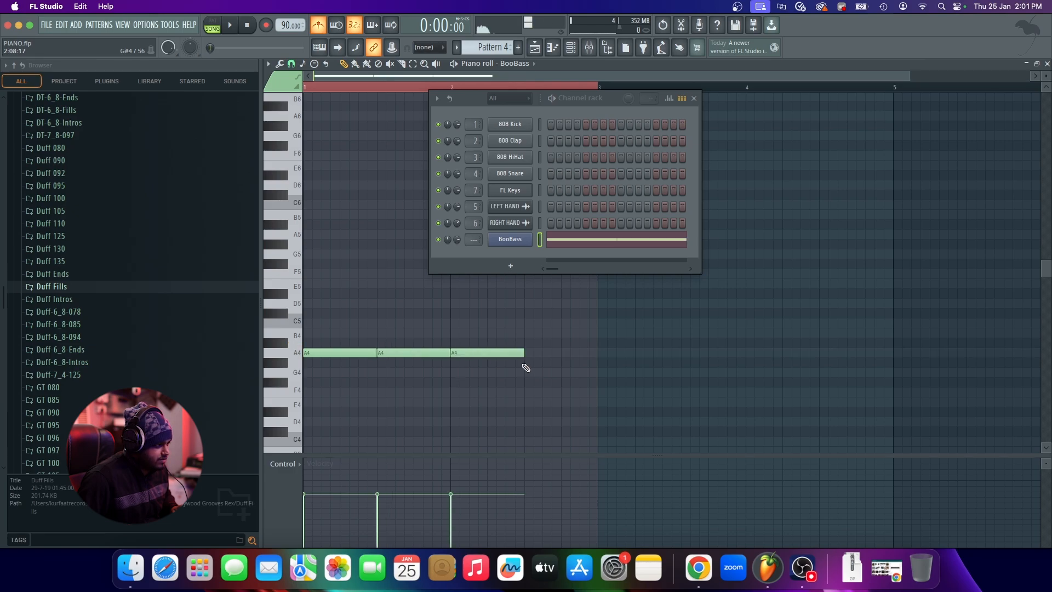
click(529, 373)
key(F5)
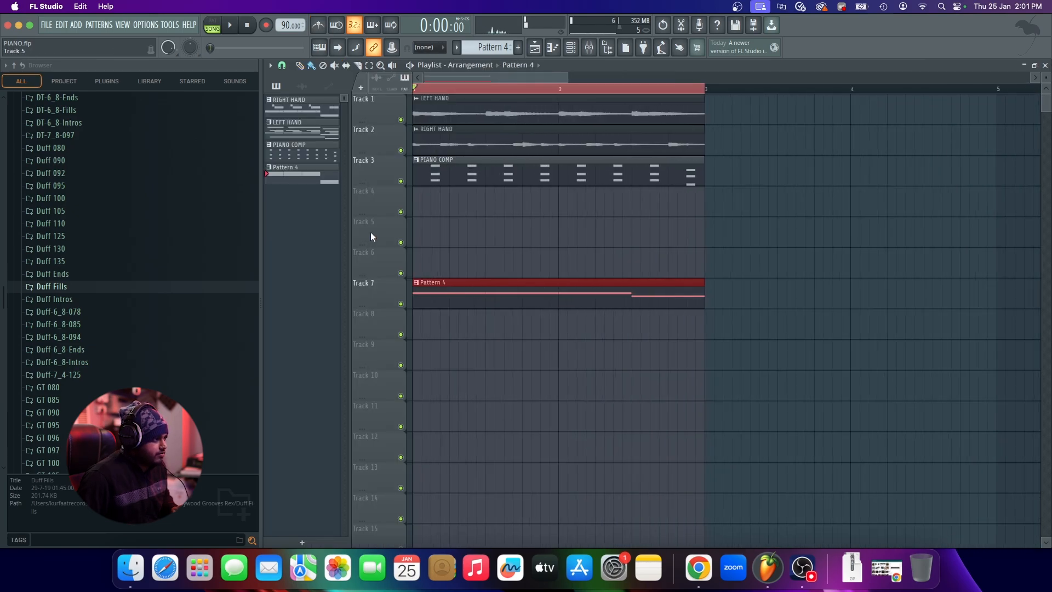
Lower the BooBass channel volume while playing the arrangement
key(space)
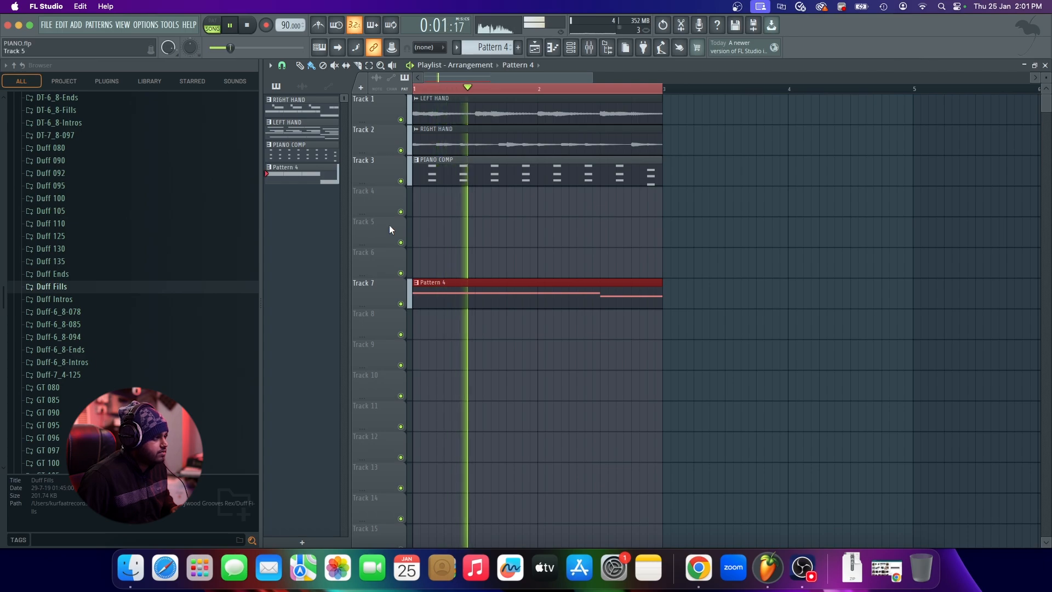
click(572, 49)
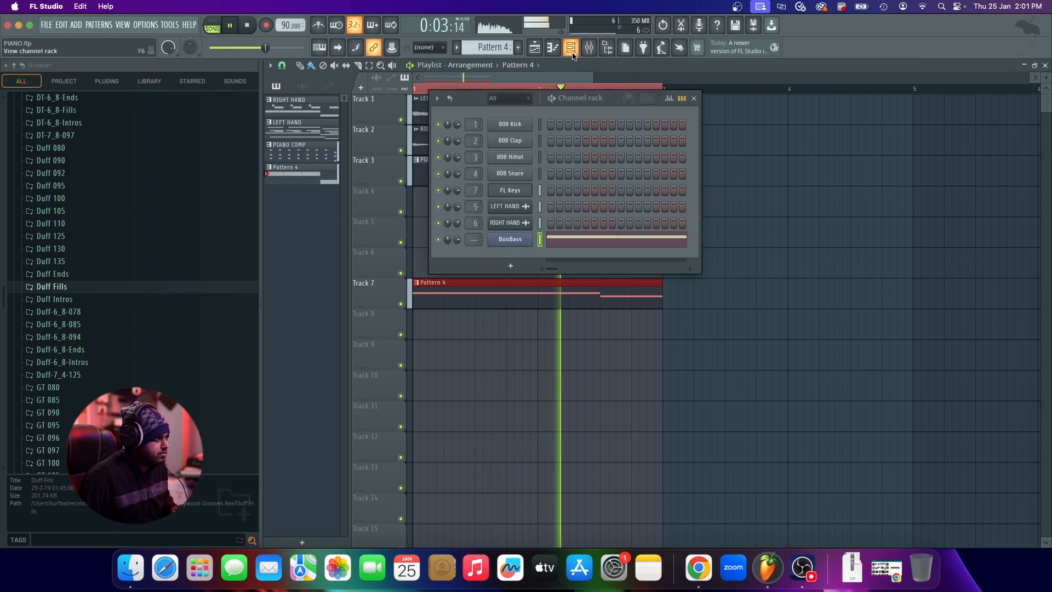
drag(457, 240, 457, 245)
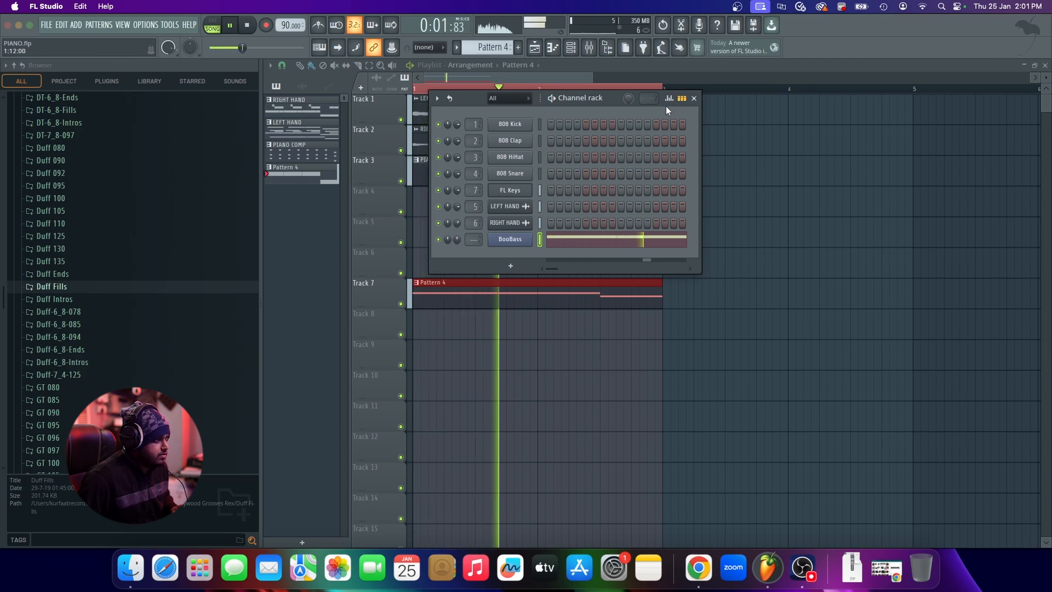
click(694, 98)
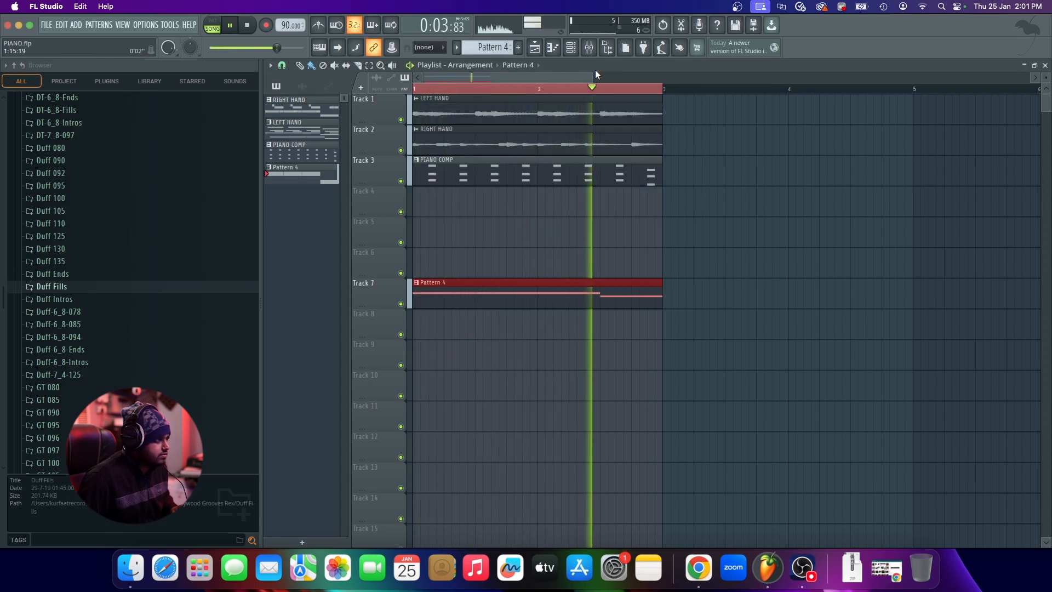
Duplicate all two-bar playlist clips three times so the arrangement runs through bar 8
drag(594, 78, 707, 78)
key(space)
key(shift+i)
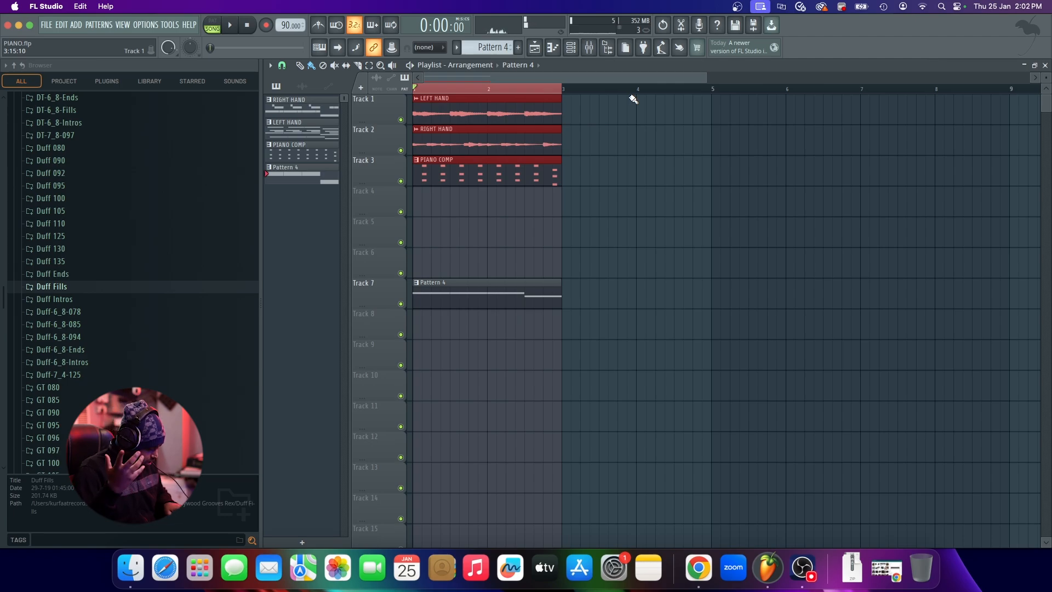
key(ctrl+a)
key(ctrl+b)
key(ctrl+b)
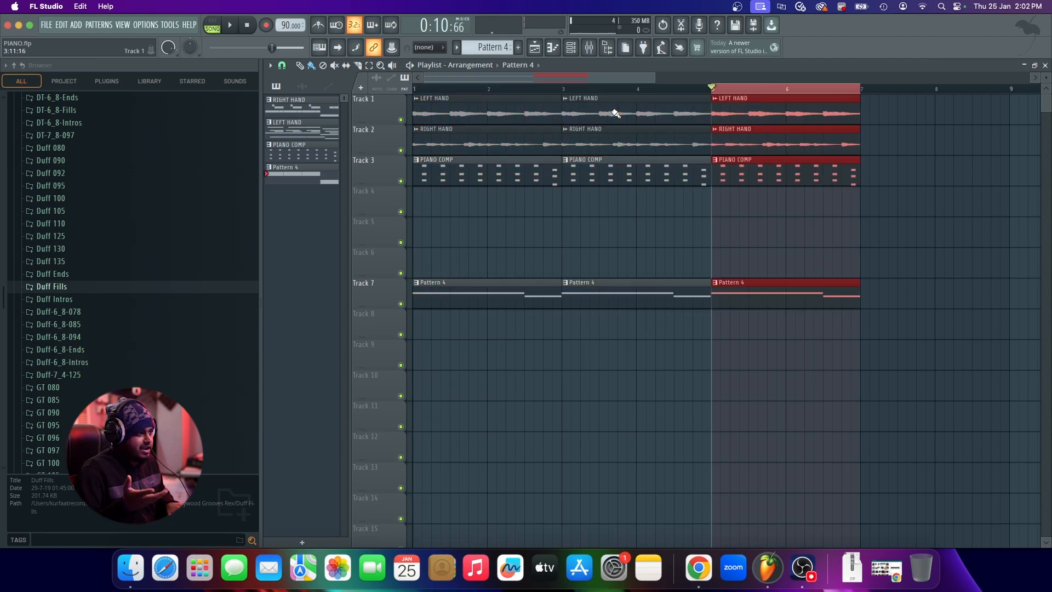
key(ctrl+b)
key(ctrl+a)
ctrl+scroll(624, 145, down, 2)
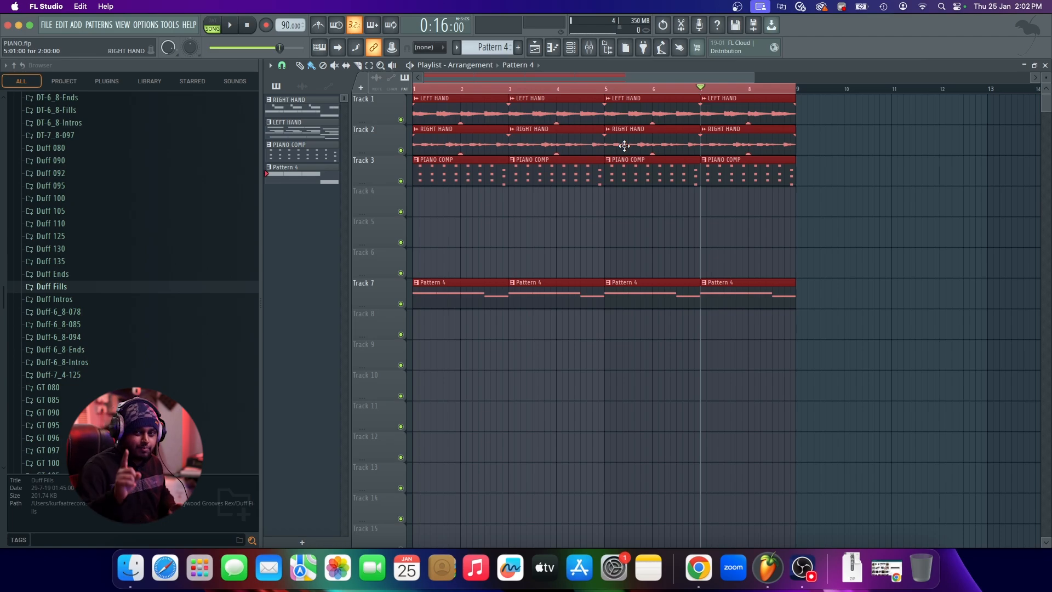
Clear the clip selection and play the extended arrangement from the beginning
click(599, 88)
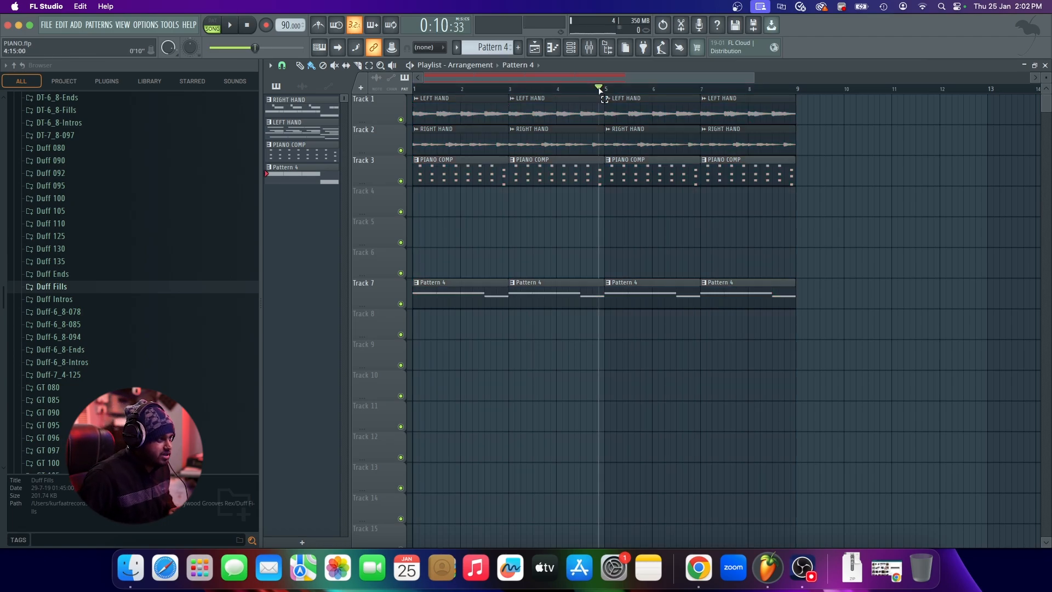
click(422, 88)
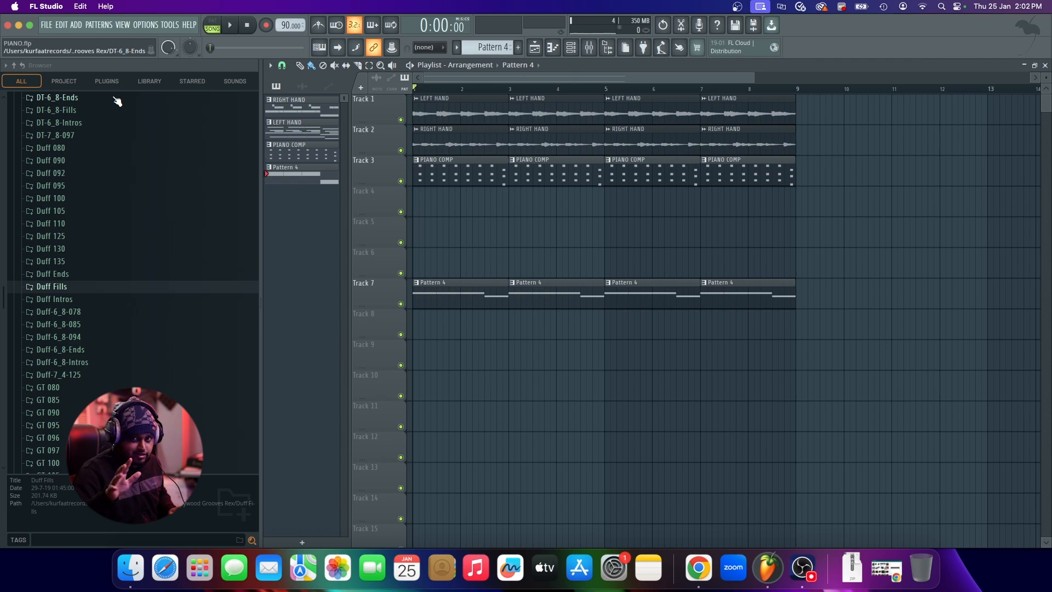
key(space)
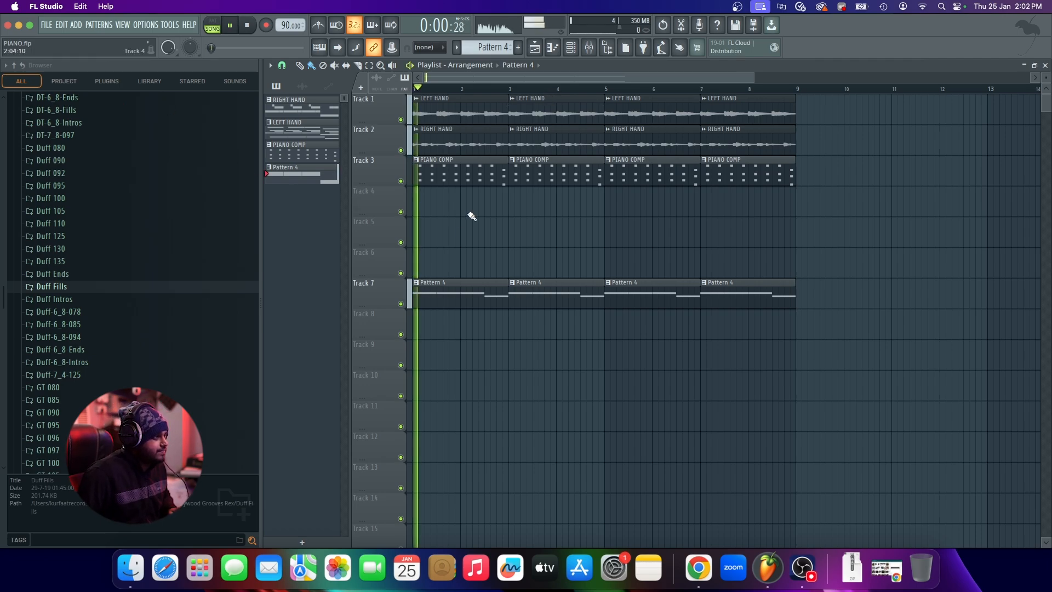
scroll(378, 226, up, 2)
scroll(379, 225, down, 1)
scroll(380, 224, down, 1)
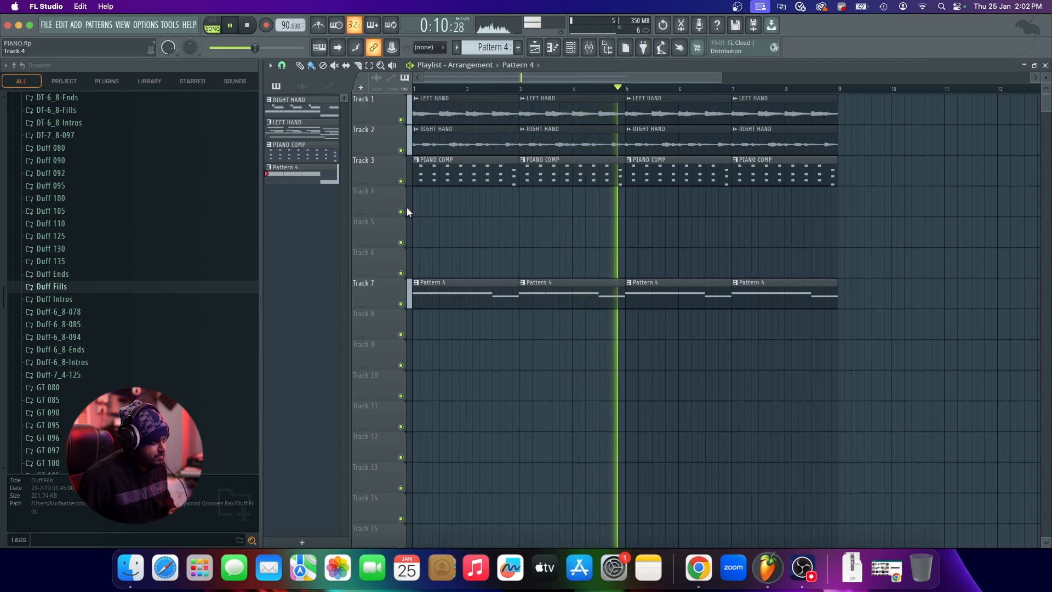
key(space)
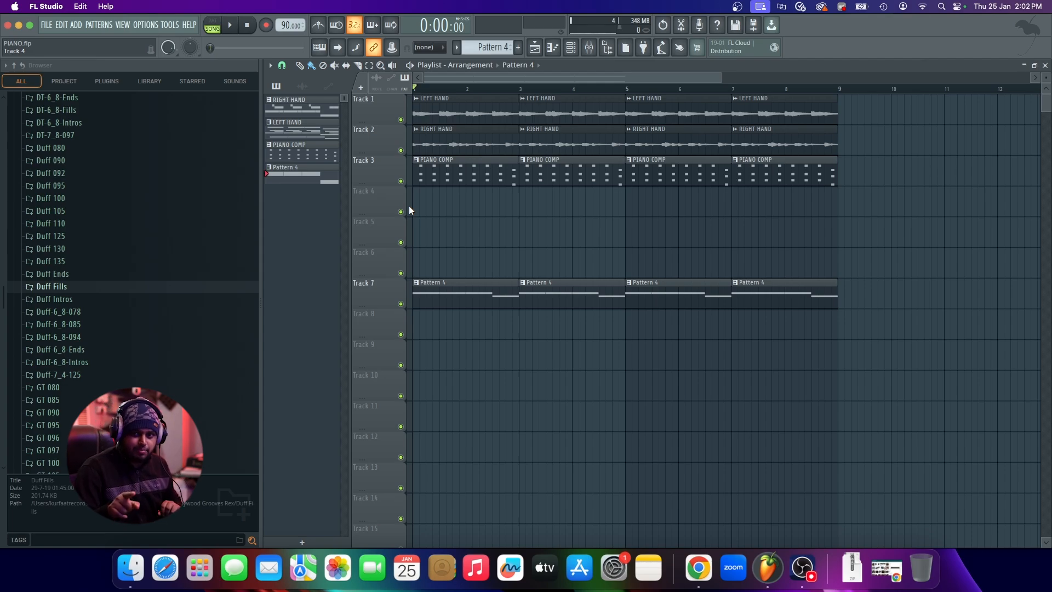
ctrl+scroll(474, 214, down, 2)
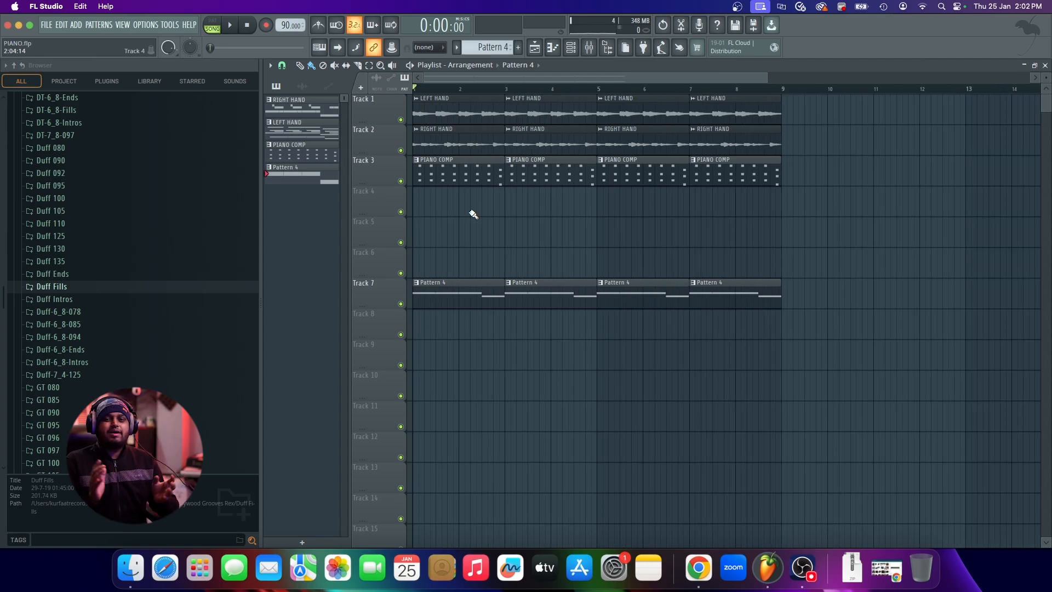